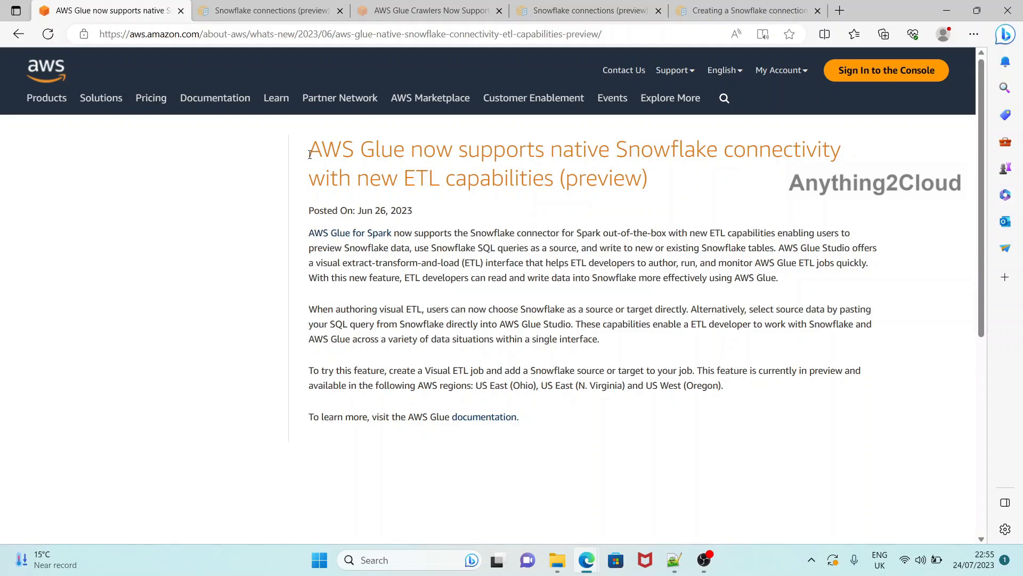
# Read the AWS announcement on native Snowflake connectivity in Glue, including its posting date, feature summary and supported regions.
pyautogui.moveTo(309, 152); pyautogui.dragTo(732, 151)
pyautogui.moveTo(309, 178); pyautogui.dragTo(554, 179)
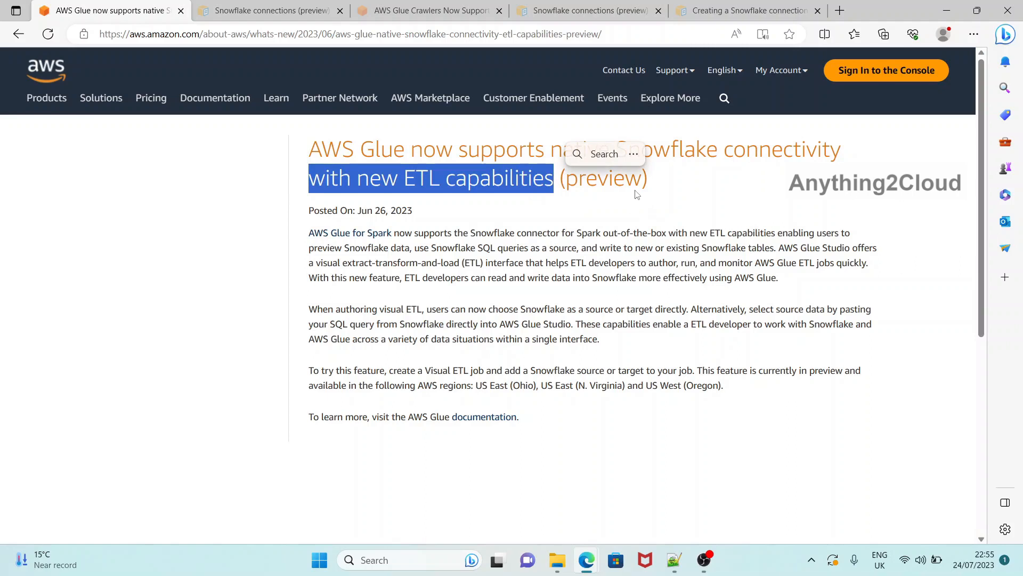
pyautogui.moveTo(360, 210); pyautogui.dragTo(385, 212)
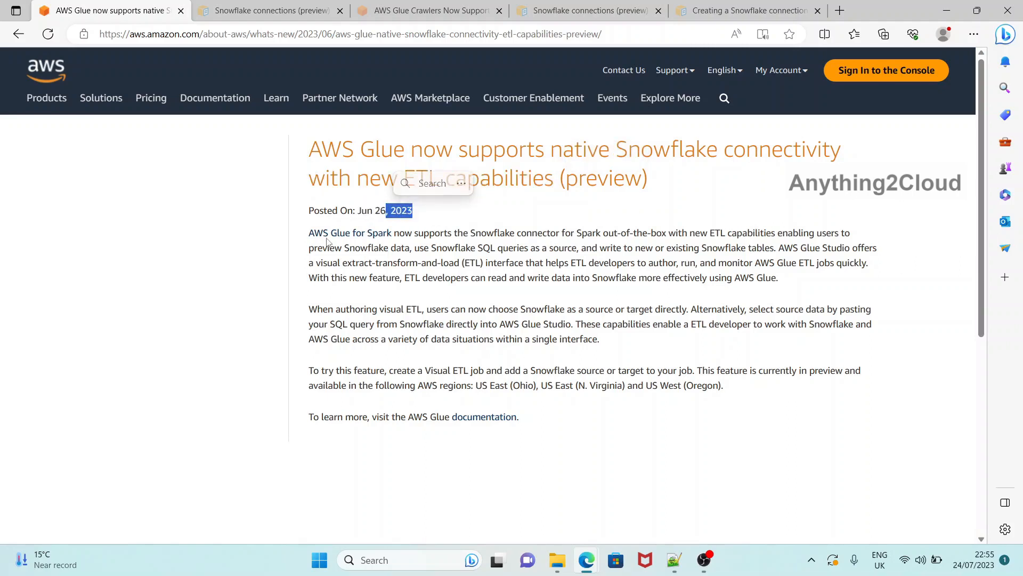
pyautogui.moveTo(309, 232); pyautogui.dragTo(768, 239)
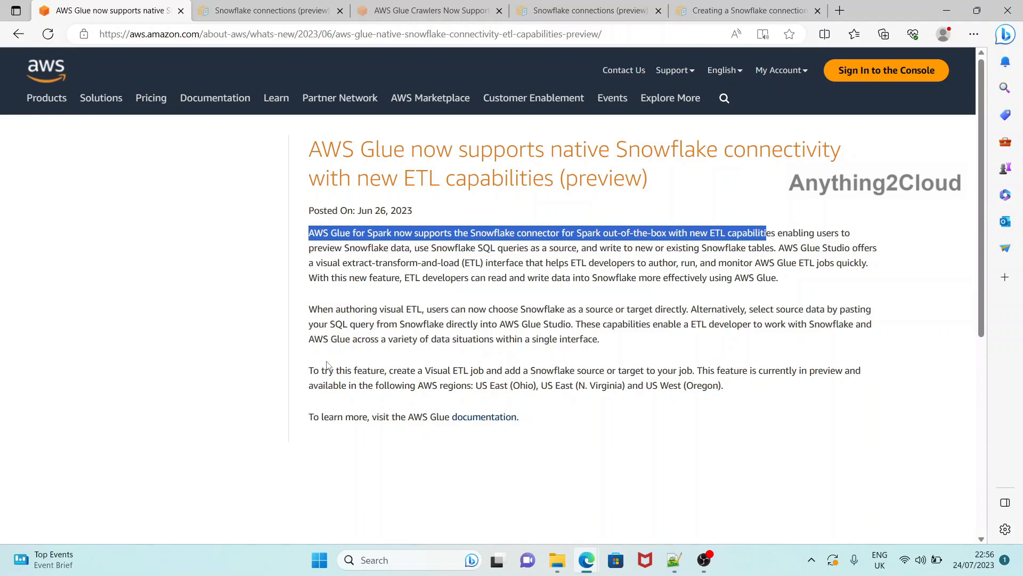
pyautogui.moveTo(313, 370); pyautogui.dragTo(387, 371)
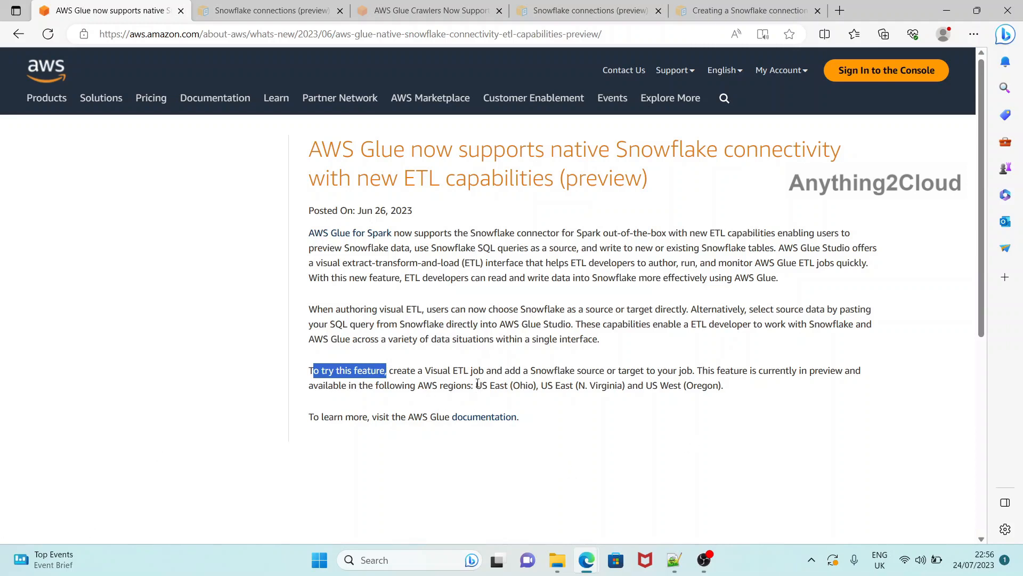
pyautogui.moveTo(477, 385); pyautogui.dragTo(510, 386)
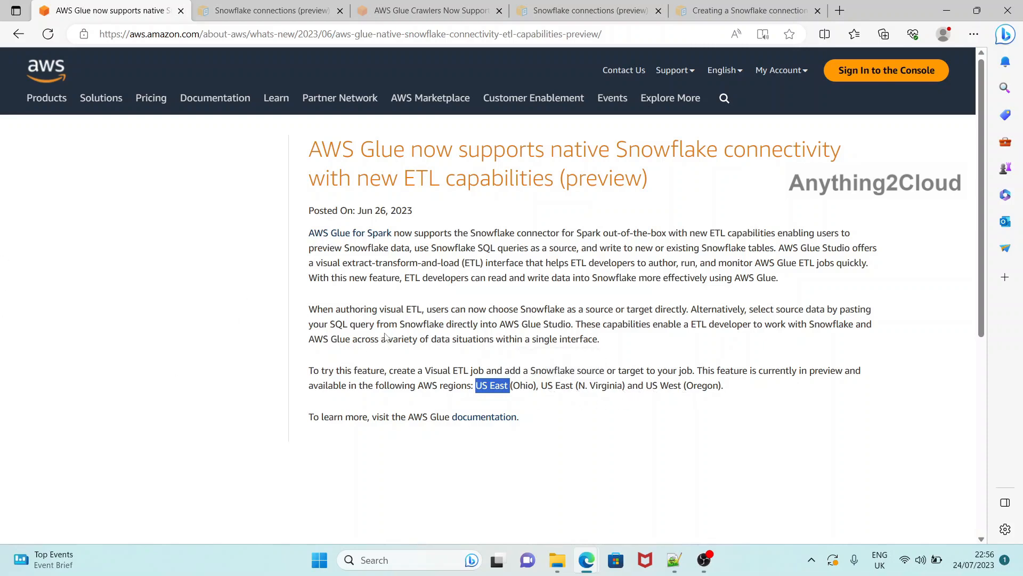
pyautogui.click(365, 325)
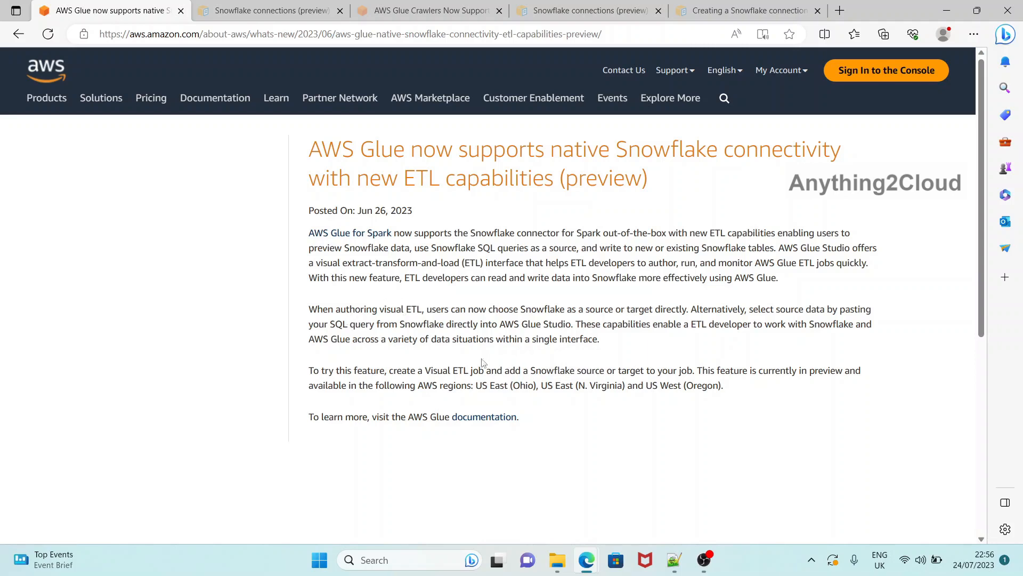
# Switch to the AWS console window and review the details of the snowflake_credentials secret in Secrets Manager.
pyautogui.moveTo(592, 559)
pyautogui.click(442, 500)
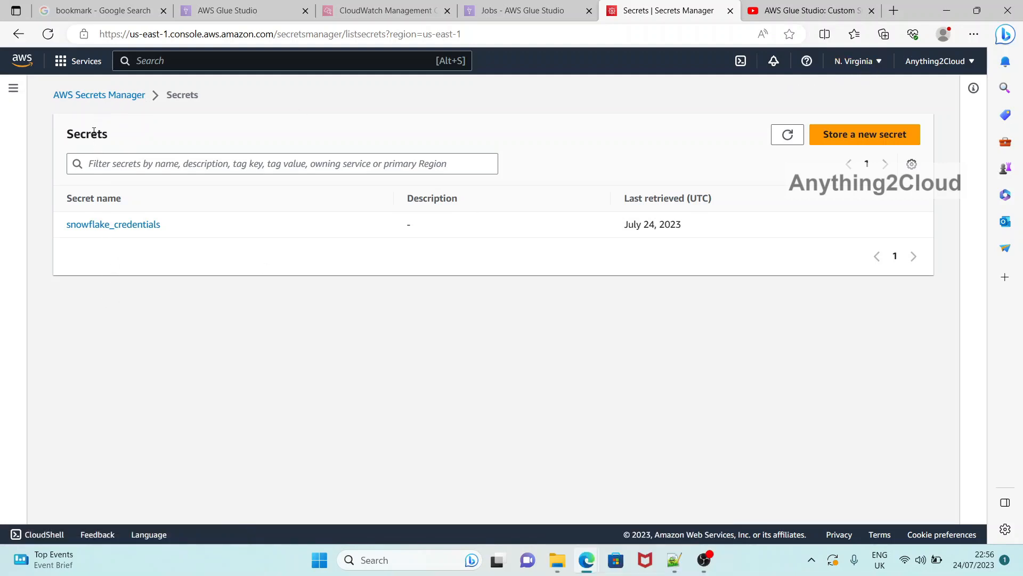
pyautogui.click(109, 226)
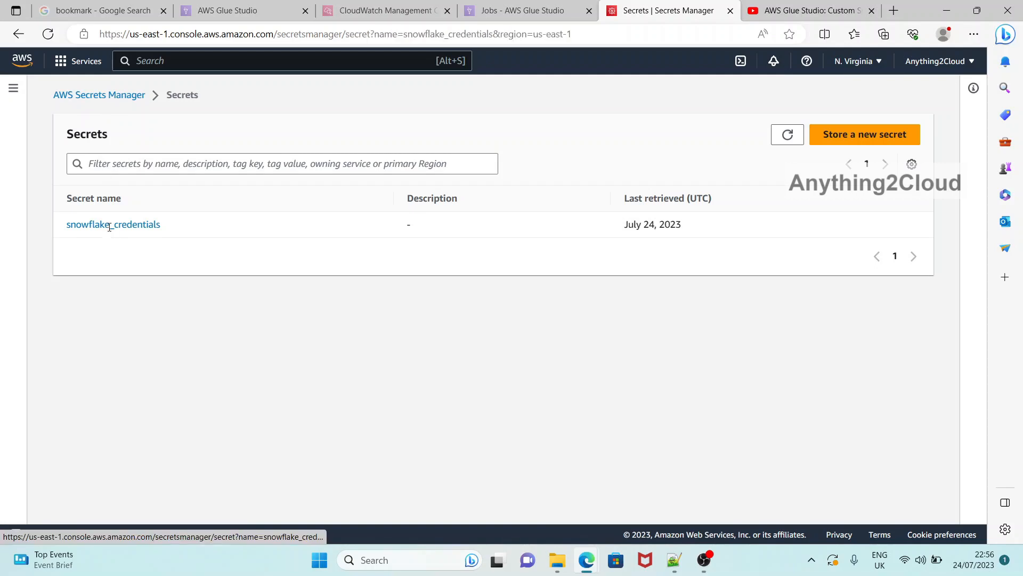
pyautogui.scroll(-5, 201, 277)
pyautogui.scroll(4, 203, 278)
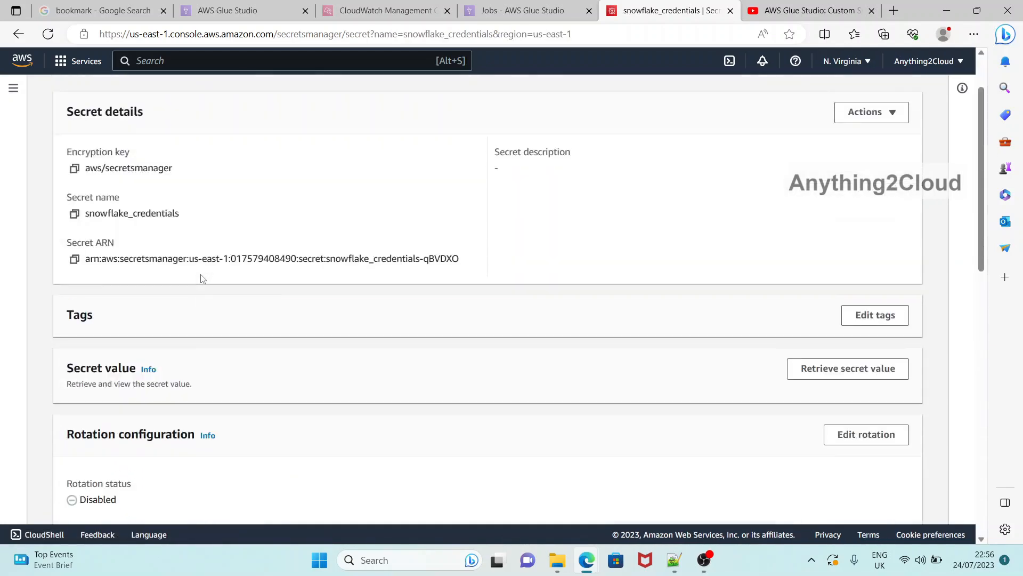
pyautogui.scroll(2, 202, 278)
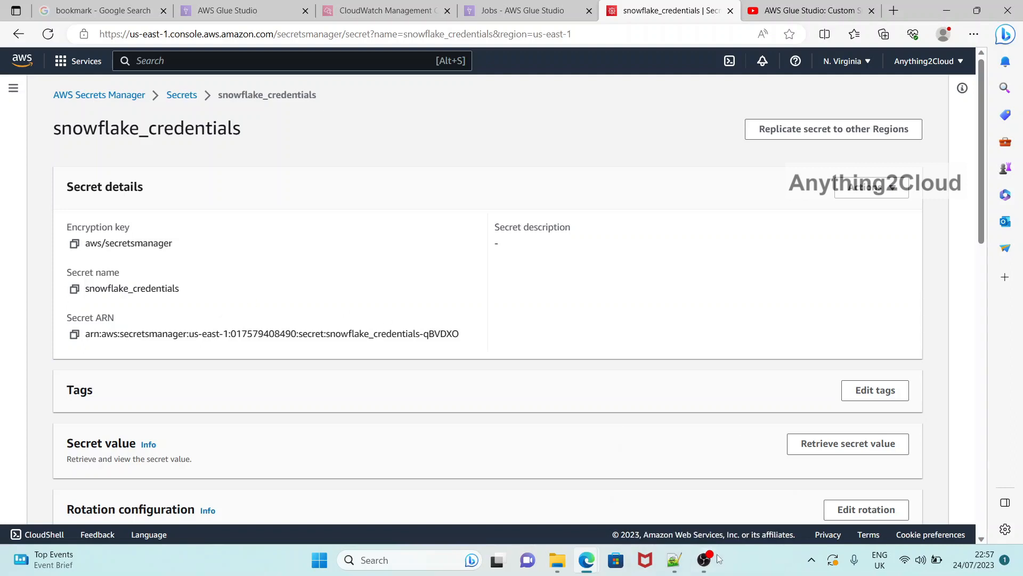
# Check the sfUser and sfPassword key names noted in Notepad++, and return to the snowflake_credentials secret in the browser.
pyautogui.click(672, 561)
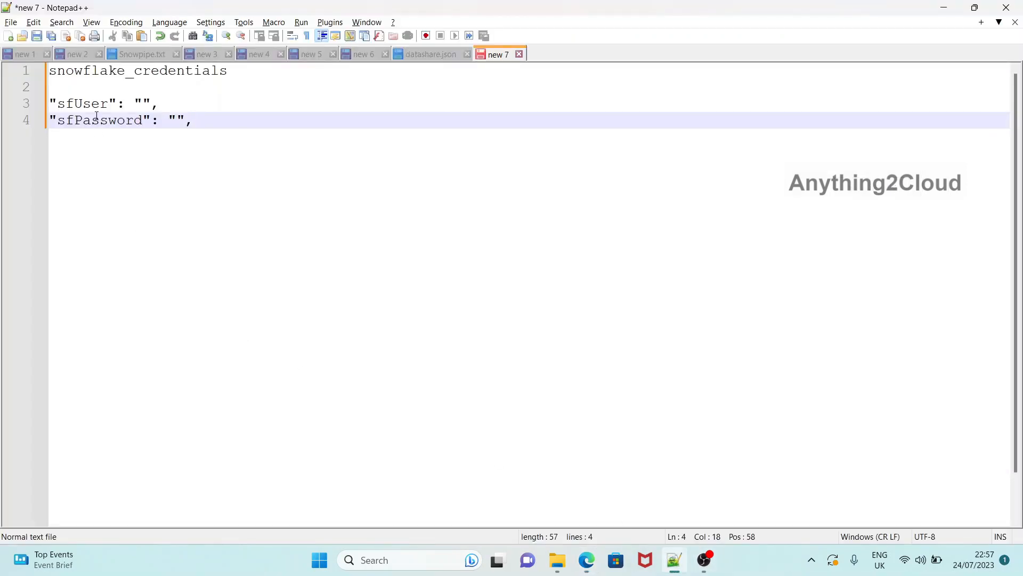
pyautogui.click(83, 105)
pyautogui.doubleClick(85, 107)
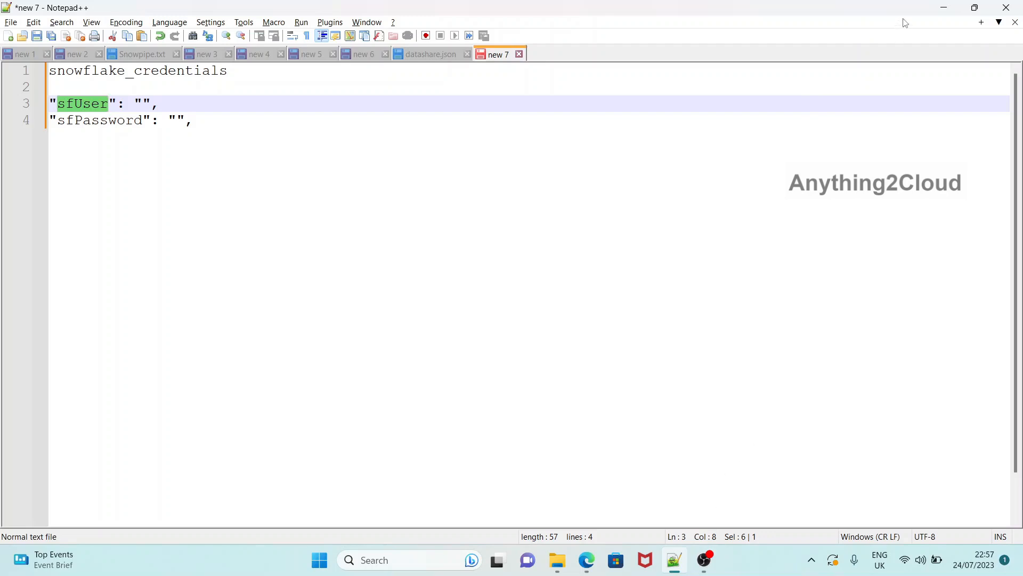
pyautogui.click(944, 7)
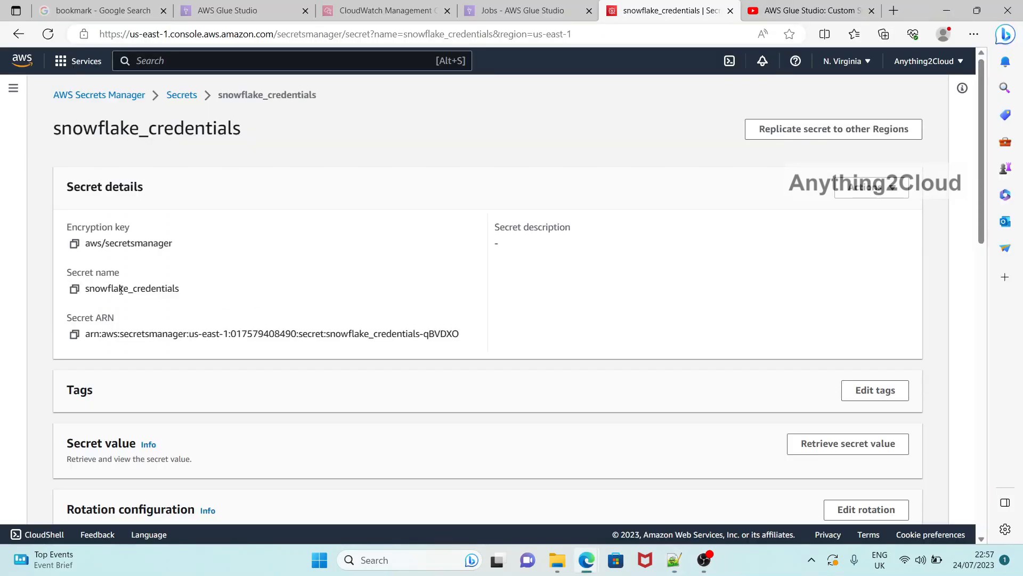
pyautogui.moveTo(252, 136); pyautogui.dragTo(60, 152)
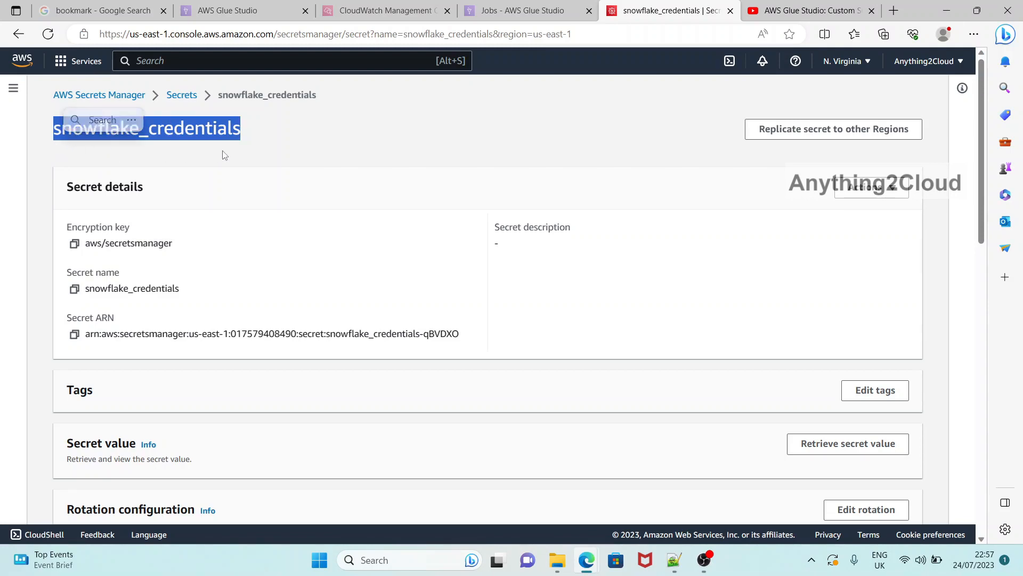
# Go to the connections page of AWS Glue Studio and start creating a new connection.
pyautogui.click(249, 13)
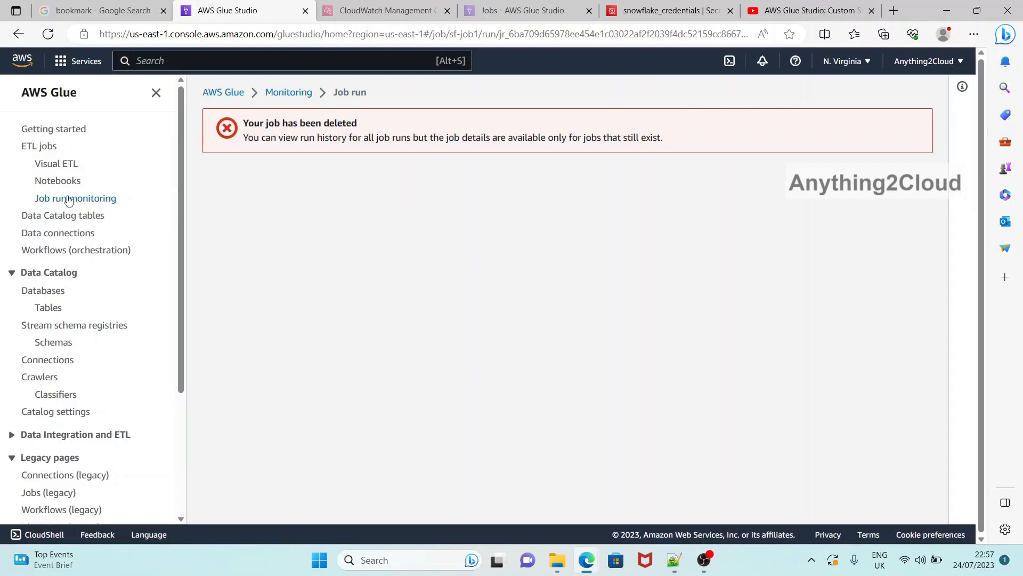
pyautogui.click(40, 148)
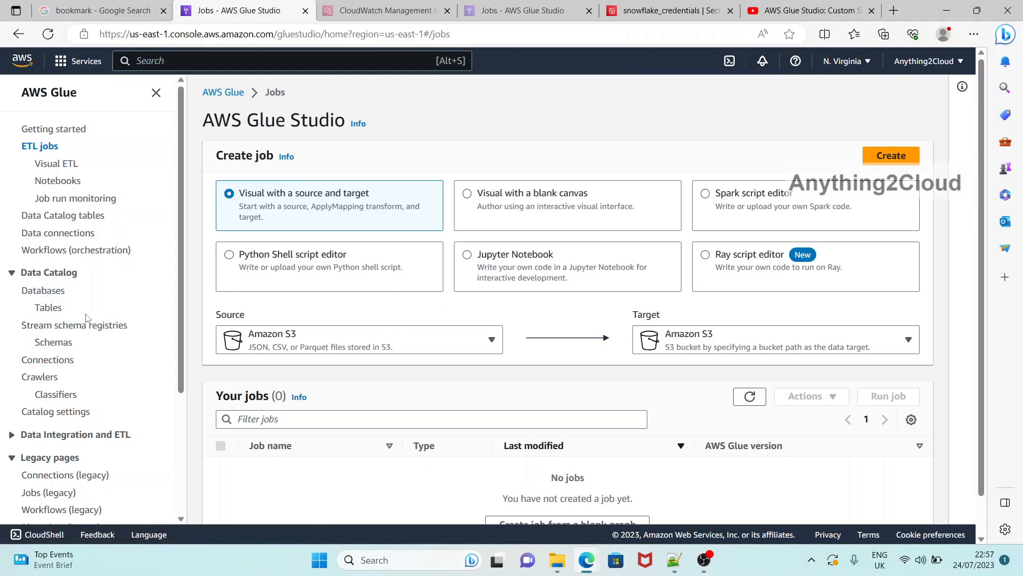
pyautogui.click(56, 366)
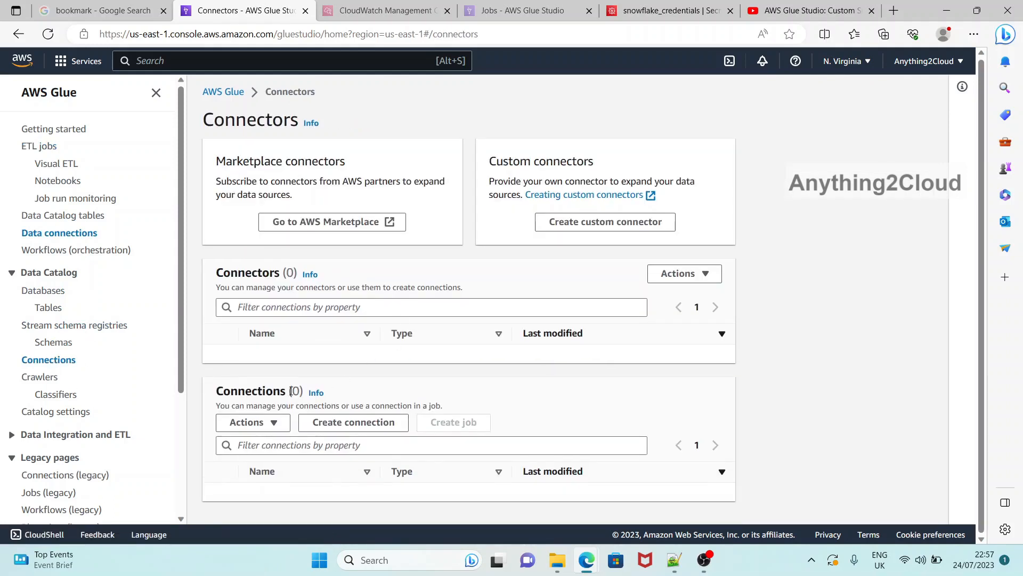
pyautogui.click(362, 423)
# Name the connection snowflake-connection and set its connection type to Snowflake - preview.
pyautogui.click(278, 228)
pyautogui.write('snoe')
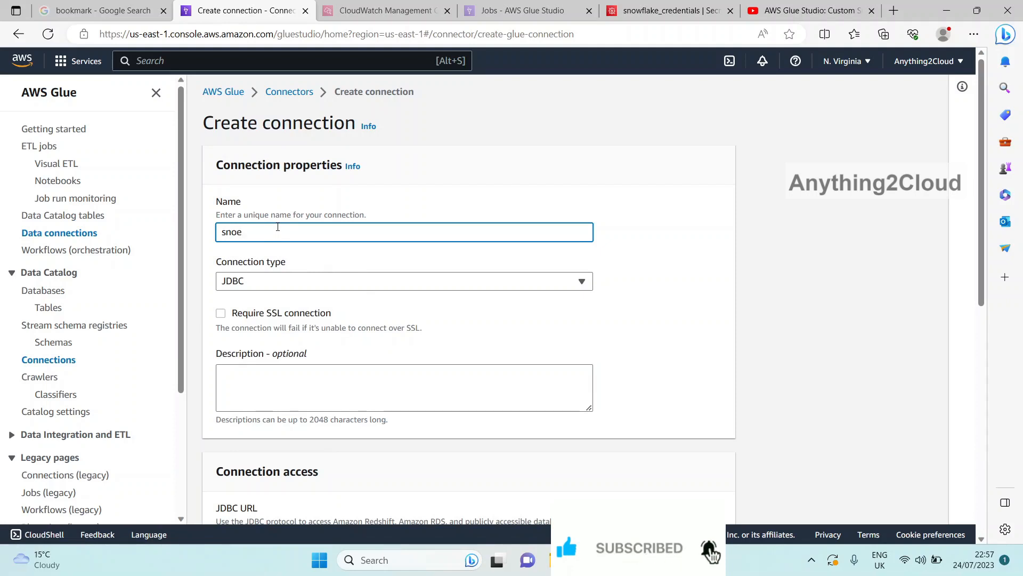
pyautogui.press('BackSpace')
pyautogui.write('wflake')
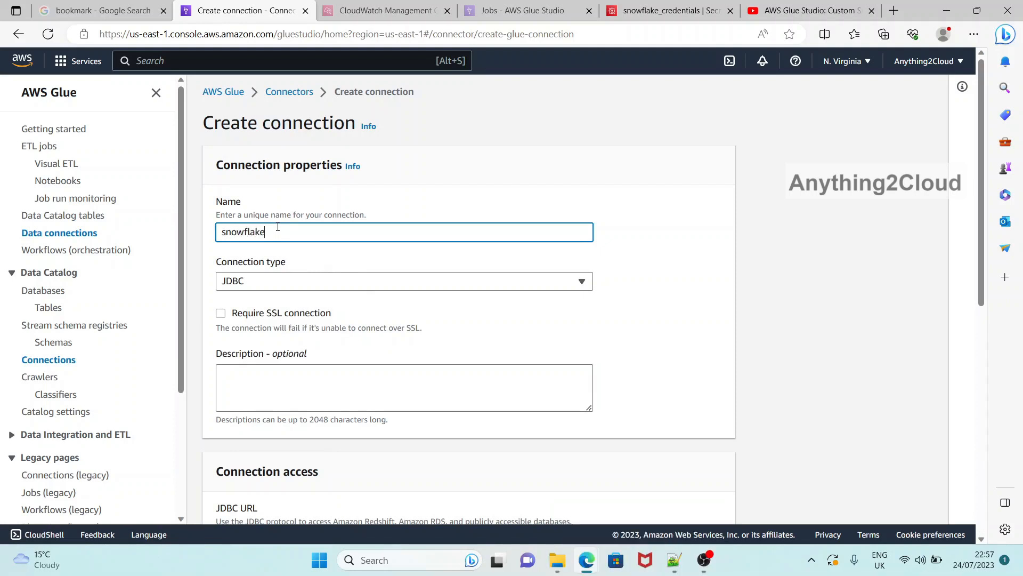
pyautogui.write('-connection')
pyautogui.click(272, 283)
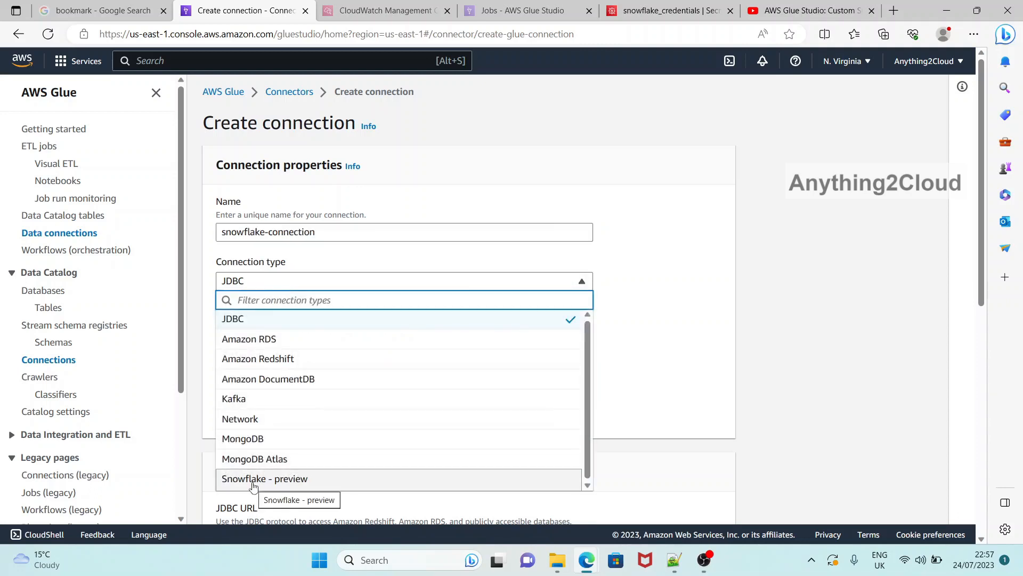
pyautogui.click(271, 479)
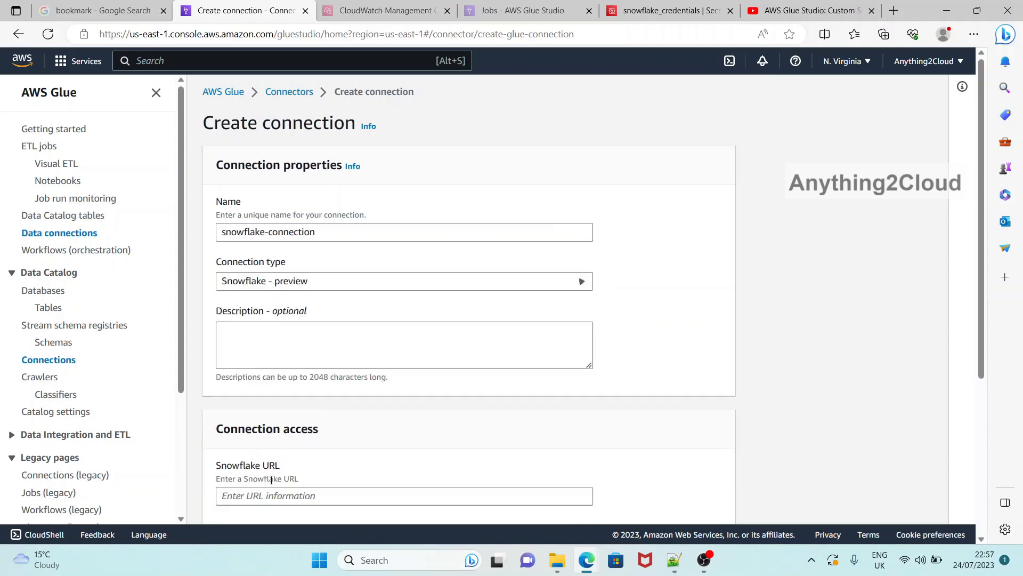
# Switch to Notepad++ and copy the sfUrl address from the snowflake_options block in the new 5 file.
pyautogui.click(333, 338)
pyautogui.scroll(-3, 315, 347)
pyautogui.click(295, 348)
pyautogui.scroll(-2, 295, 349)
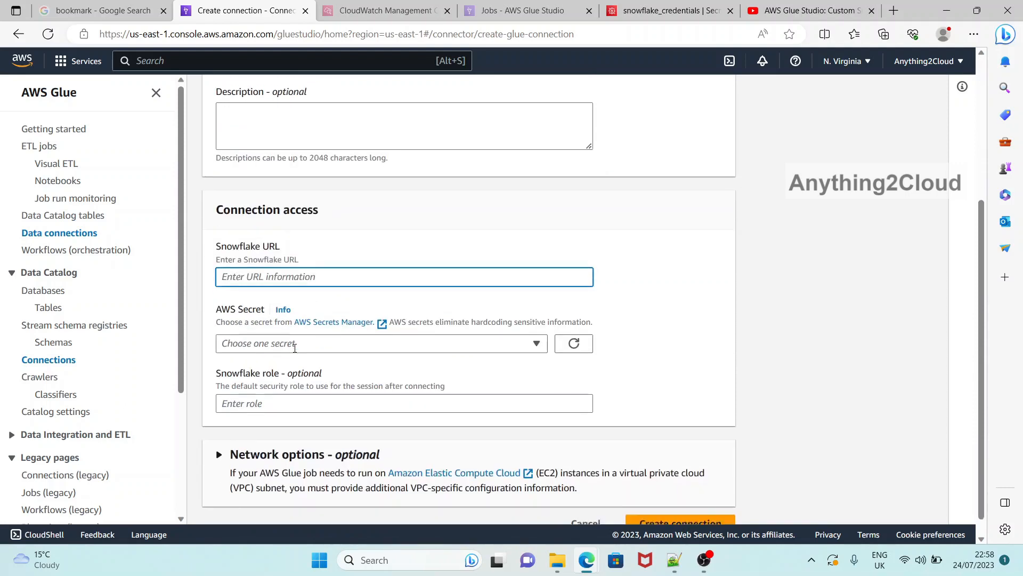
pyautogui.click(674, 557)
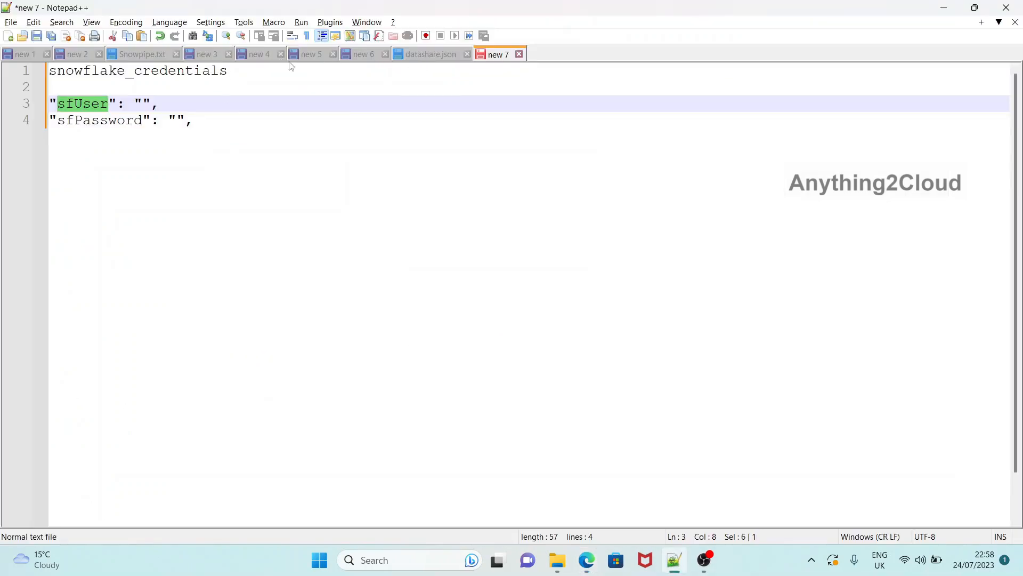
pyautogui.click(312, 55)
pyautogui.click(152, 87)
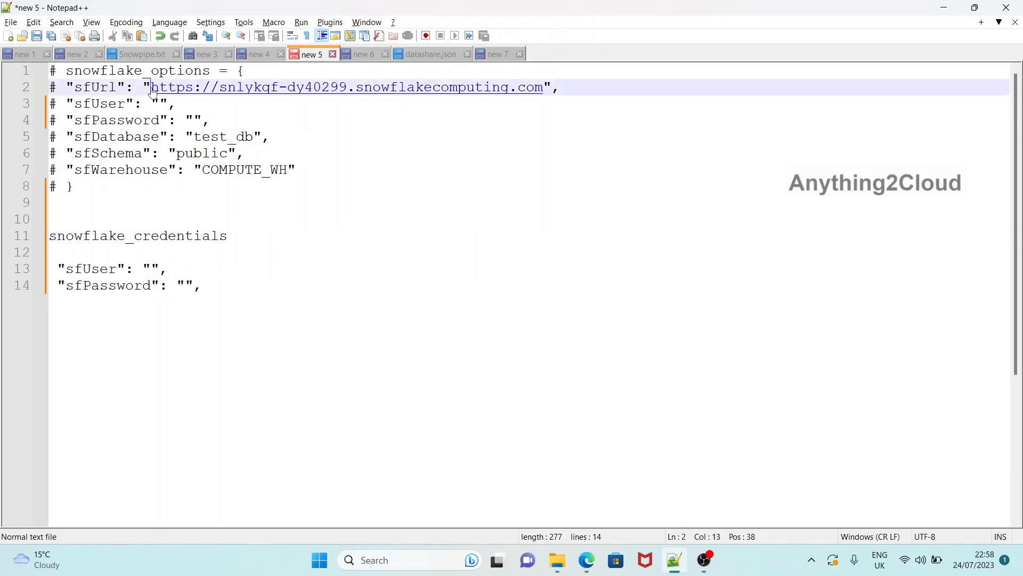
pyautogui.keyDown('shift'); pyautogui.click(544, 87); pyautogui.keyUp('shift')
pyautogui.hotkey('ctrl', 'c')
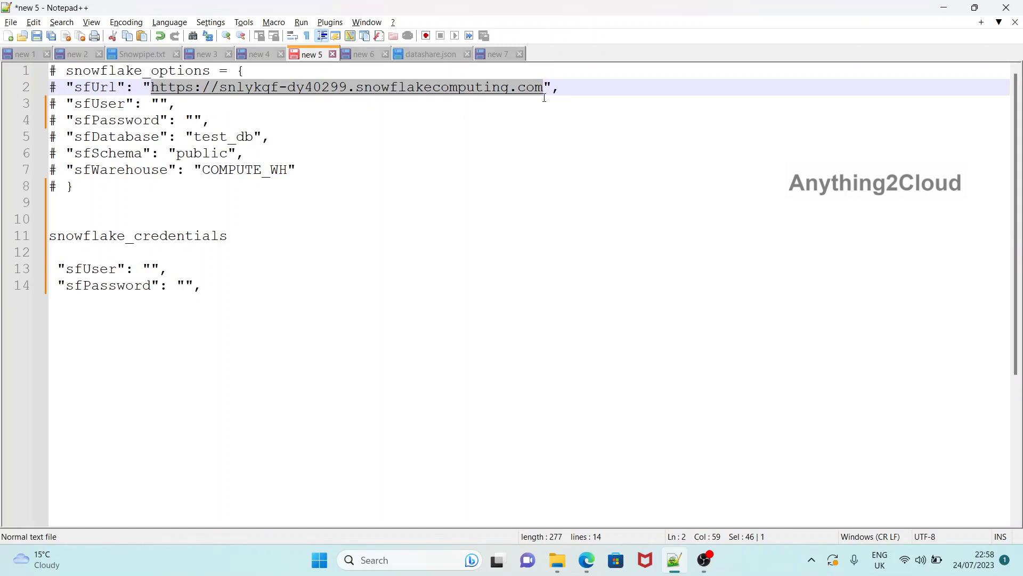
# Return to the Glue connection form, paste the copied address as the Snowflake URL and choose snowflake_credentials as the AWS secret.
pyautogui.click(674, 560)
pyautogui.click(251, 259)
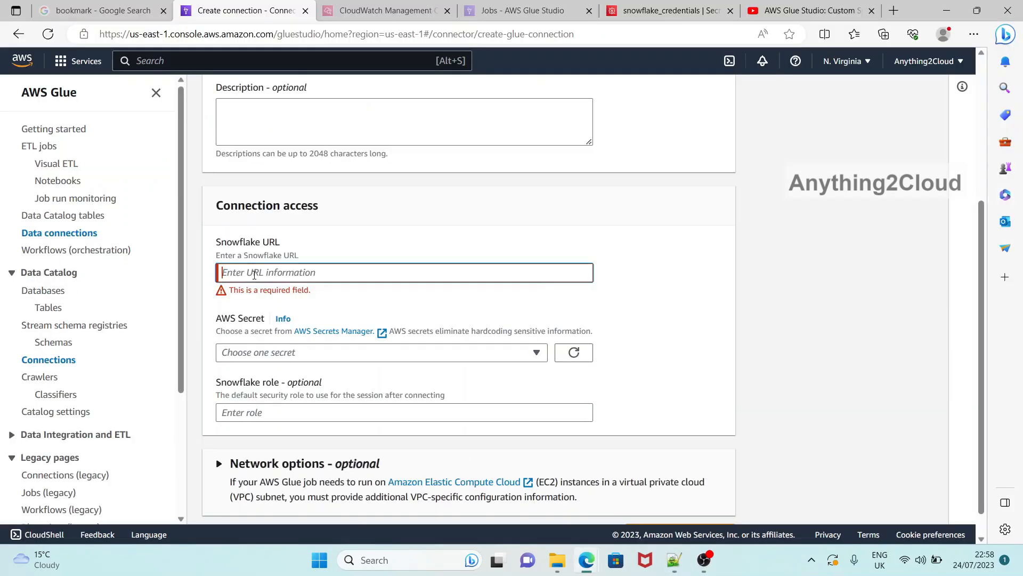
pyautogui.hotkey('ctrl', 'v')
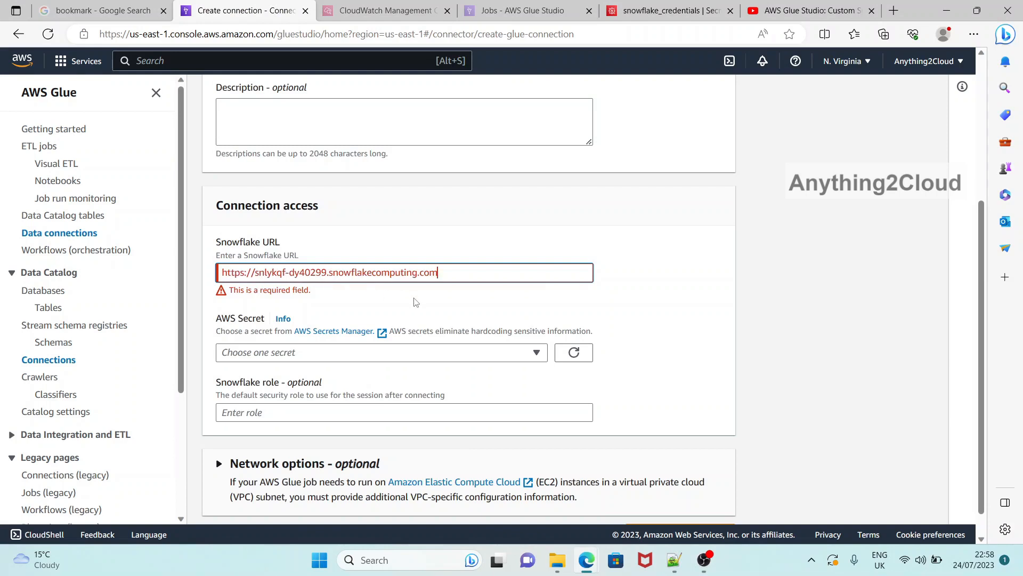
pyautogui.click(304, 352)
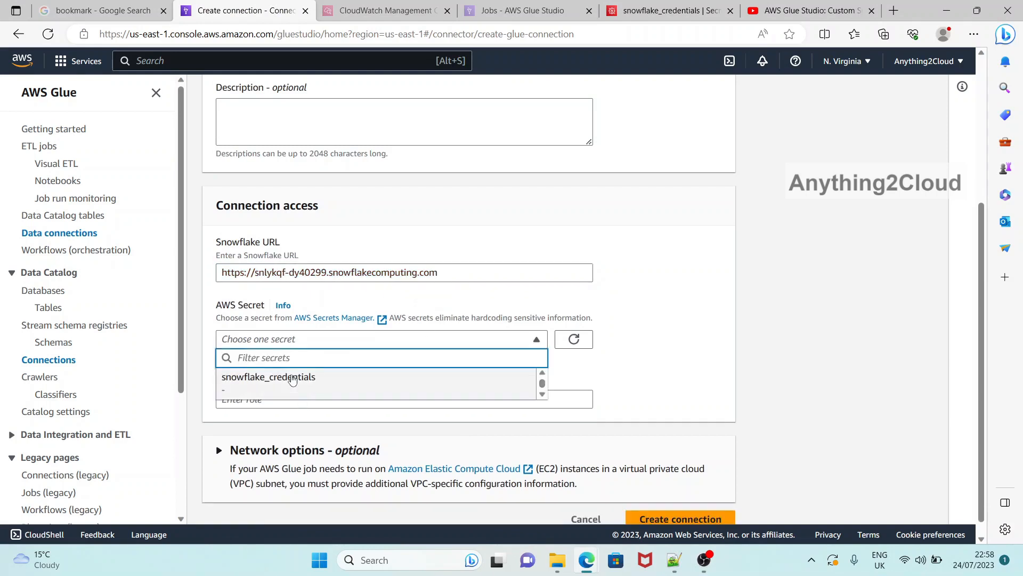
pyautogui.click(285, 384)
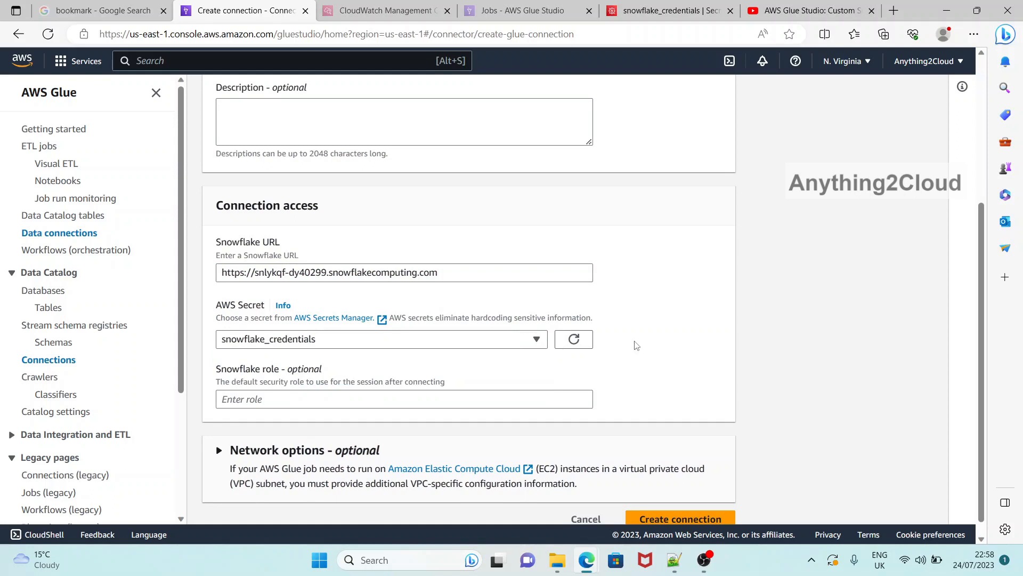
# Leave the optional Snowflake role empty and create the connection.
pyautogui.scroll(-1, 330, 359)
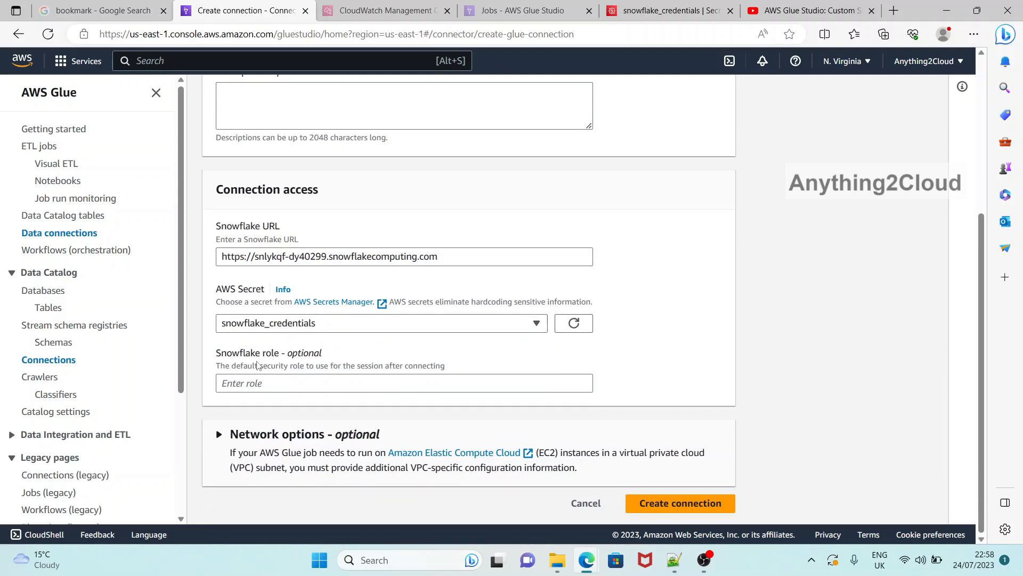
pyautogui.click(243, 384)
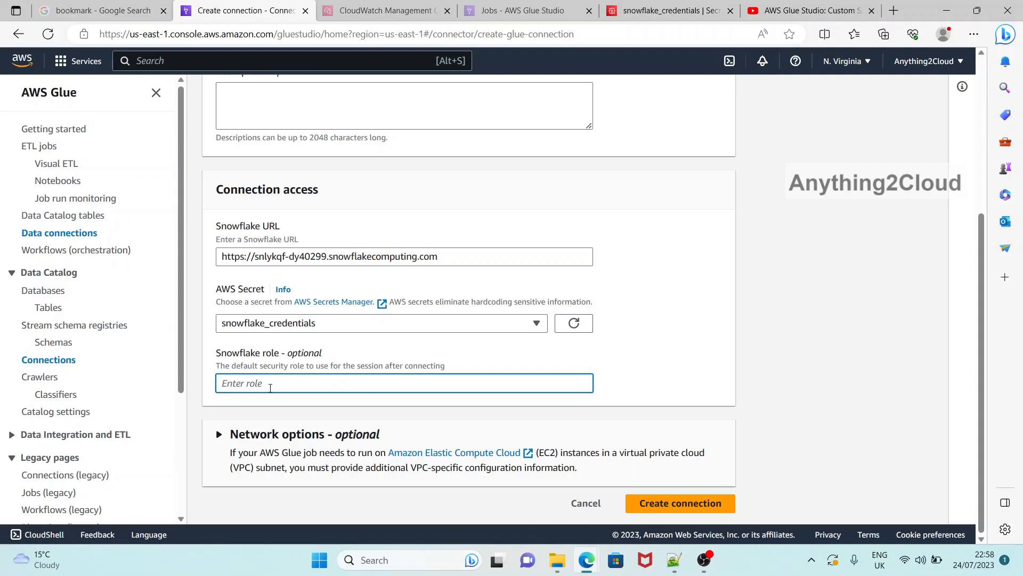
pyautogui.scroll(4, 629, 369)
pyautogui.scroll(-5, 639, 383)
pyautogui.click(677, 505)
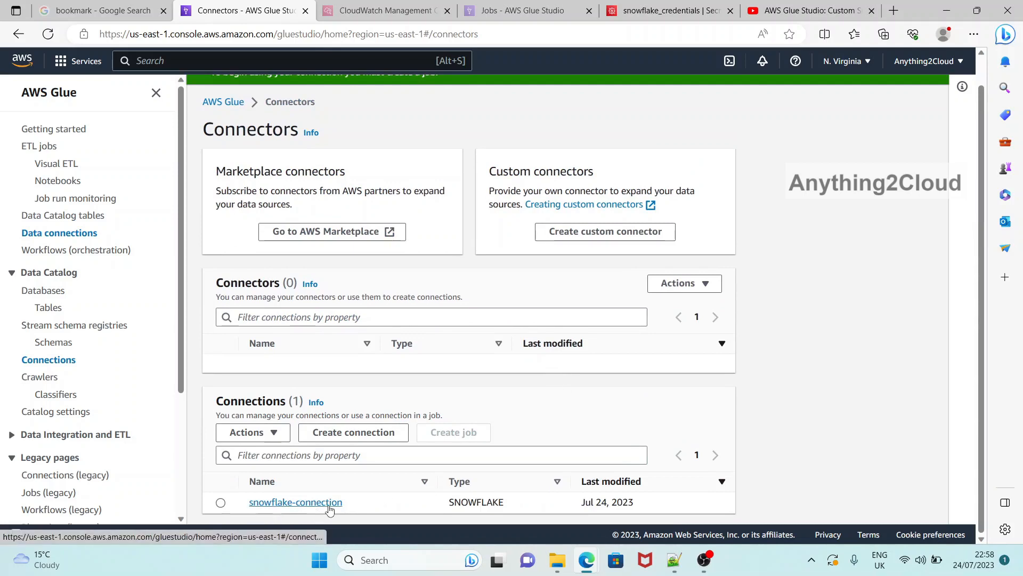
pyautogui.scroll(1, 358, 388)
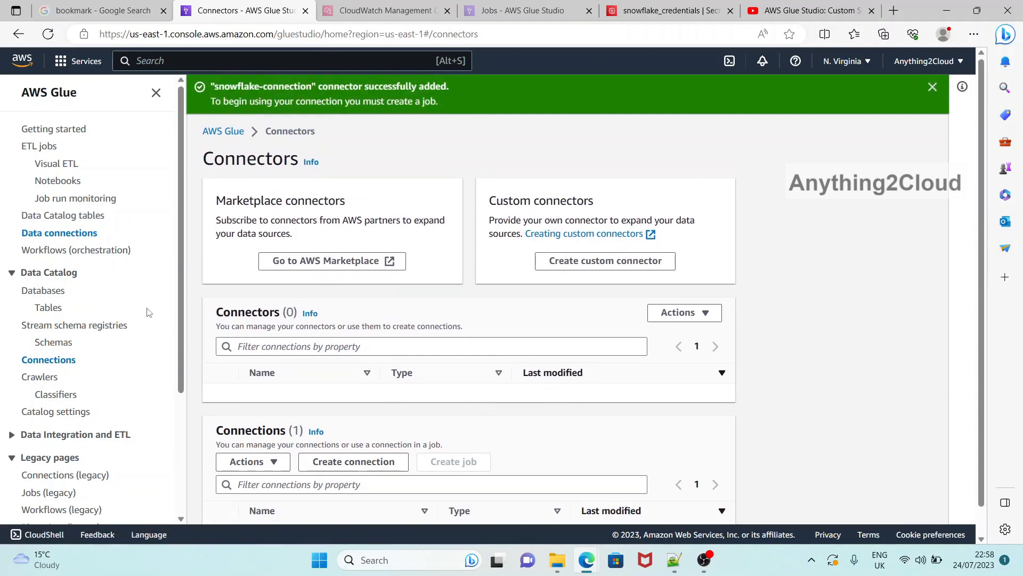
# Create a visual ETL job with Snowflake as the source and Snowflake as the target.
pyautogui.click(38, 146)
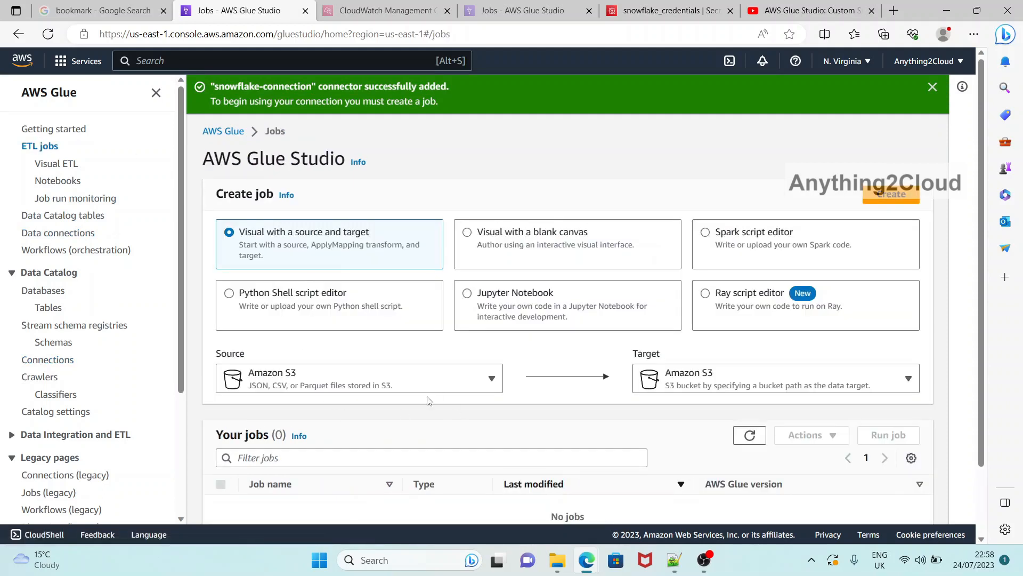
pyautogui.click(491, 380)
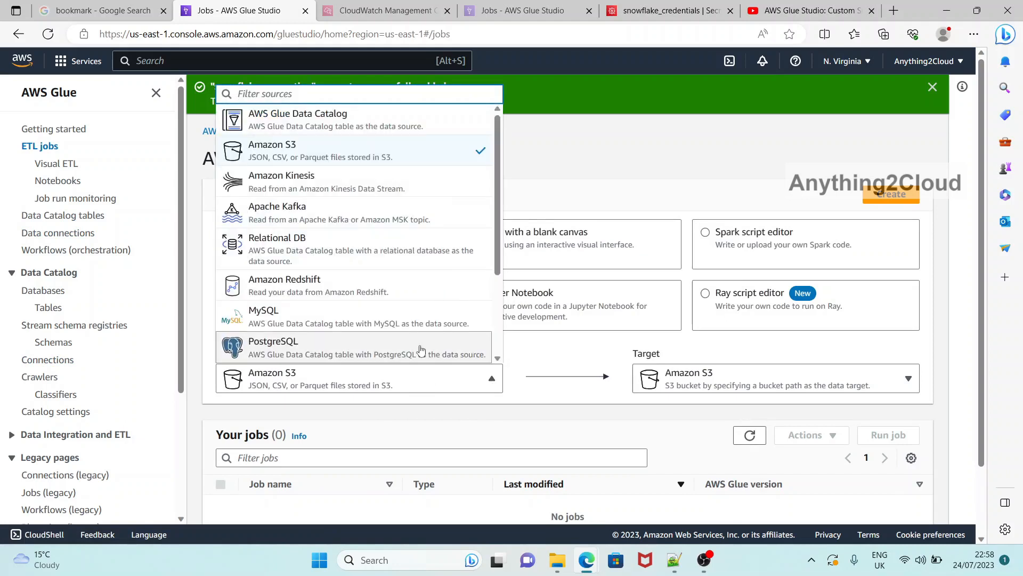
pyautogui.scroll(-3, 418, 349)
pyautogui.click(390, 356)
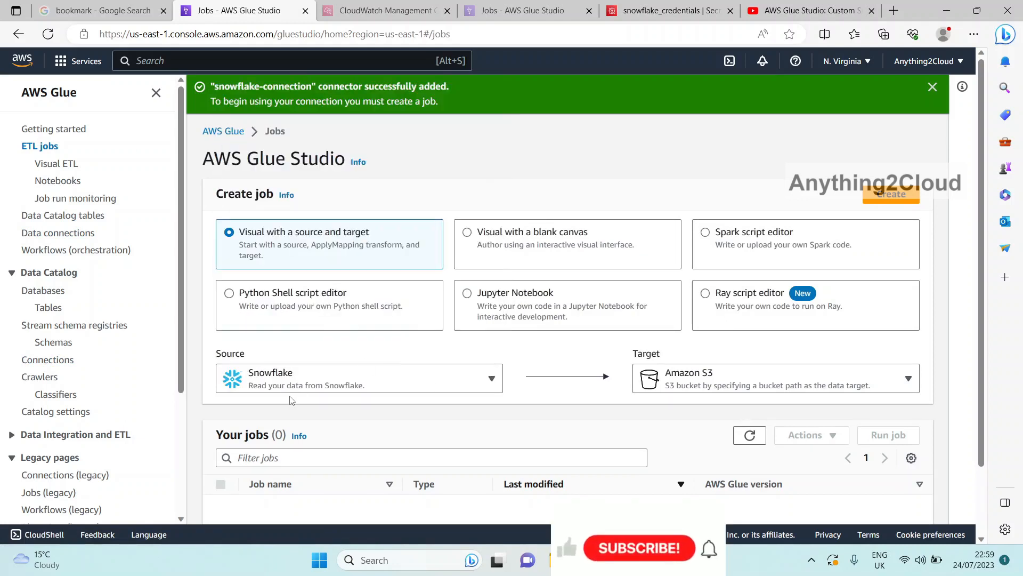
pyautogui.click(908, 379)
pyautogui.scroll(-1, 839, 295)
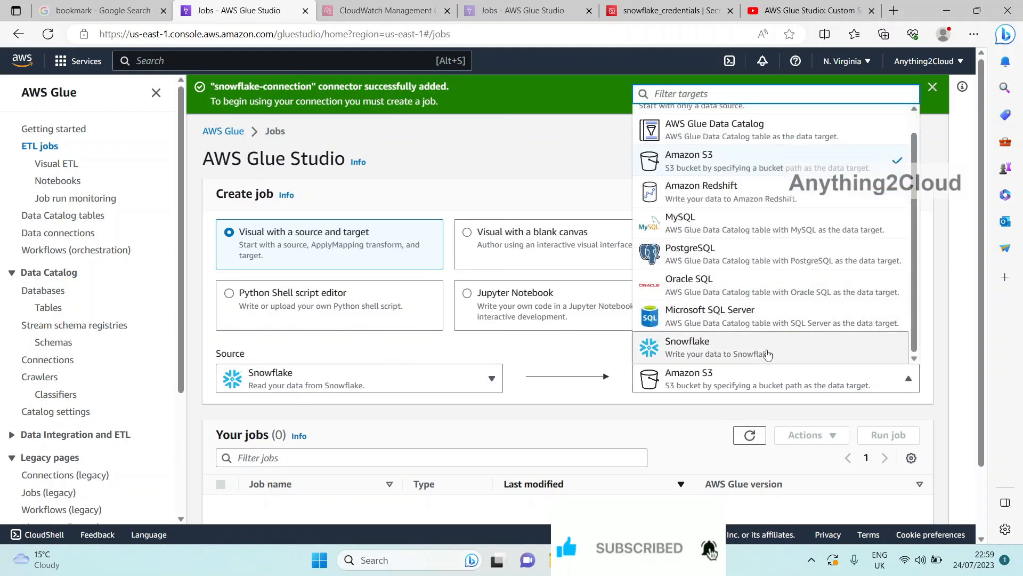
pyautogui.click(753, 355)
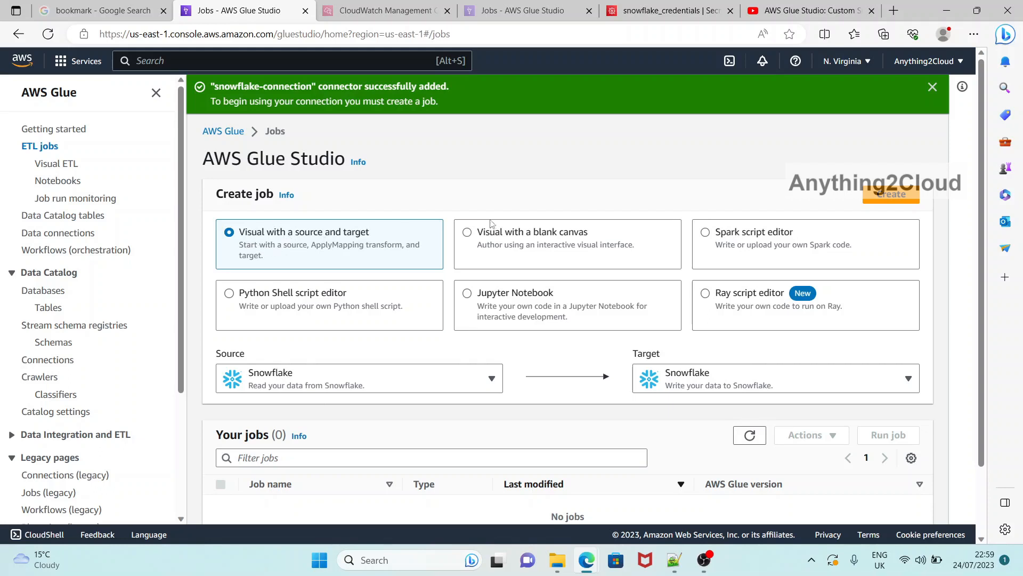
pyautogui.click(894, 196)
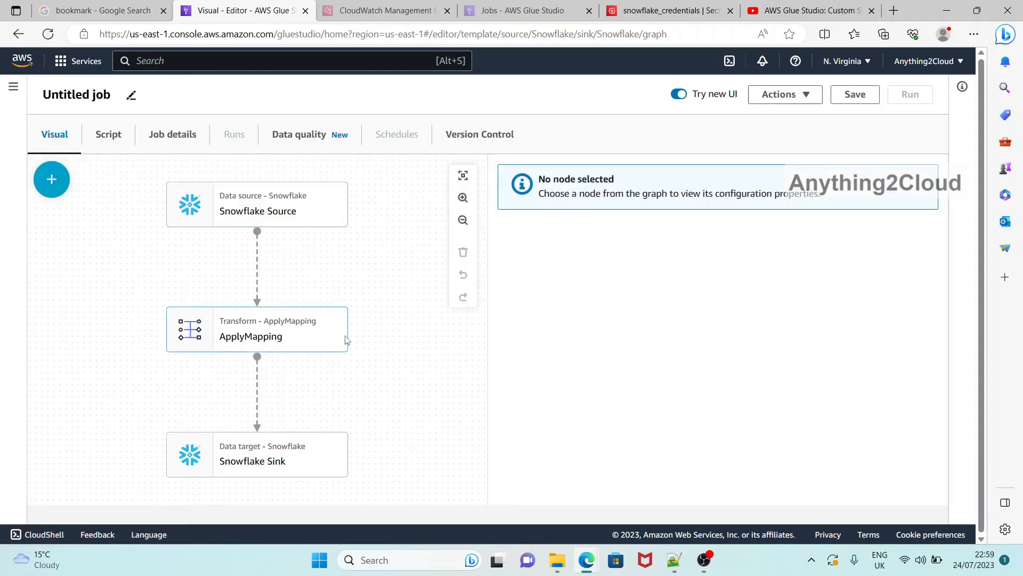
# Set the Snowflake Source node's connection to snowflake-connection and go to its database setting.
pyautogui.click(261, 207)
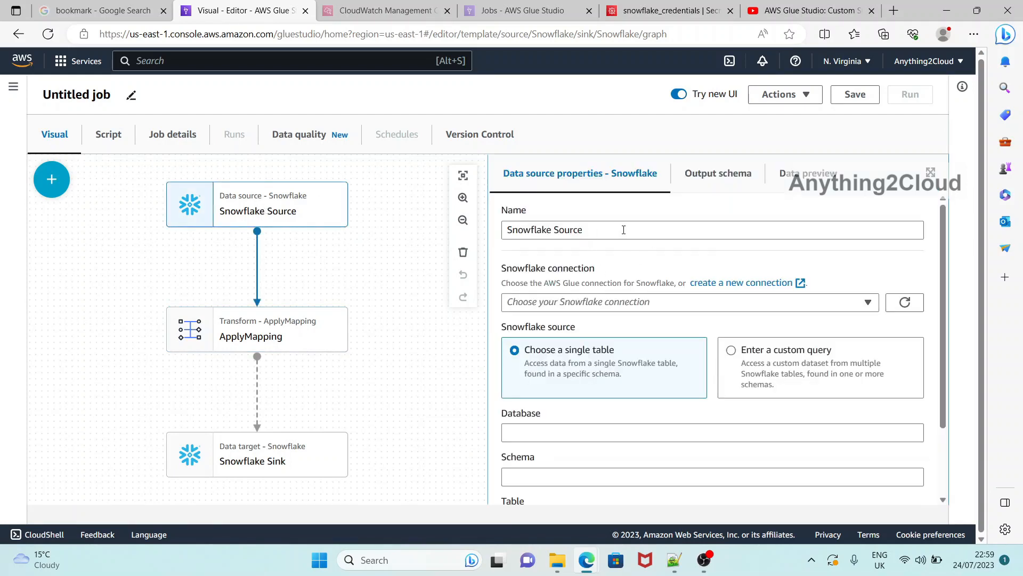
pyautogui.click(598, 302)
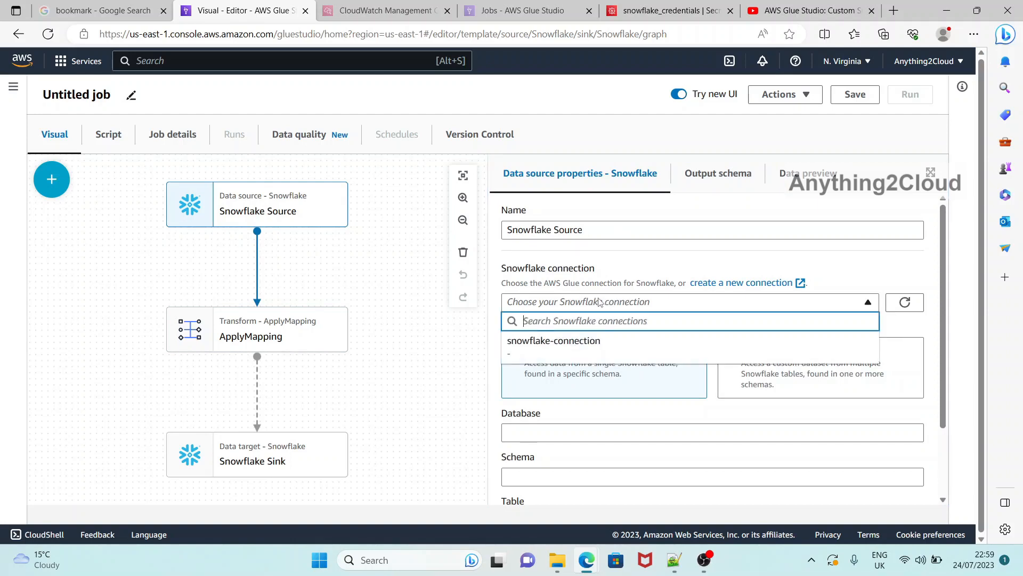
pyautogui.click(560, 342)
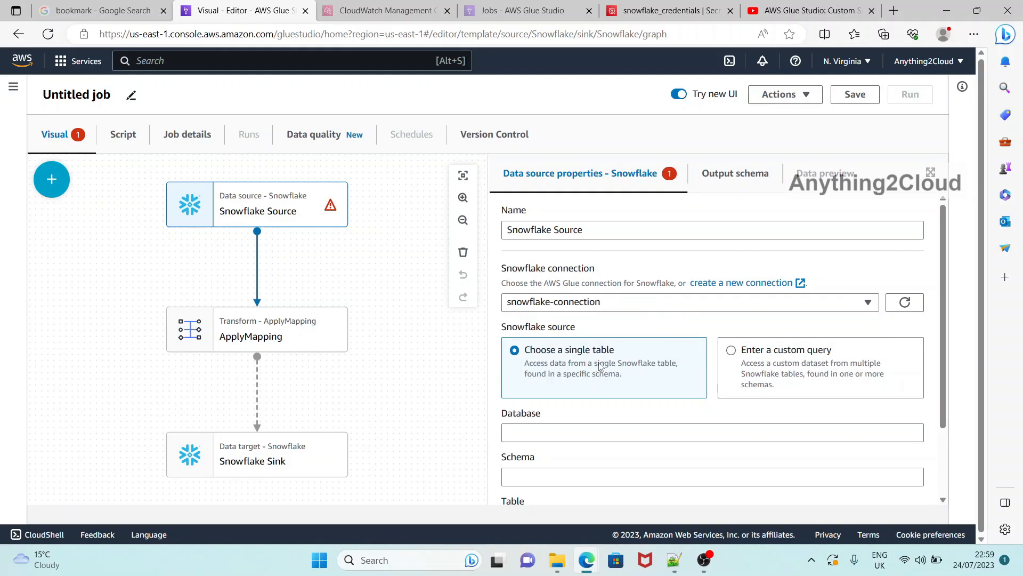
pyautogui.scroll(-2, 617, 363)
pyautogui.click(551, 345)
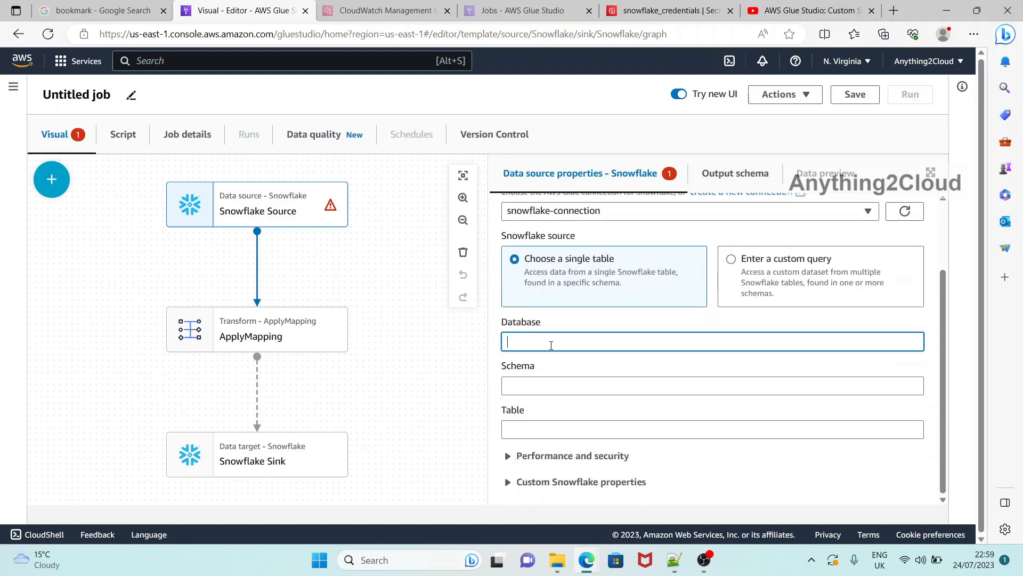
# Switch to the Snowflake worksheet and check the schema and table names under the TEST_DB database.
pyautogui.moveTo(586, 558)
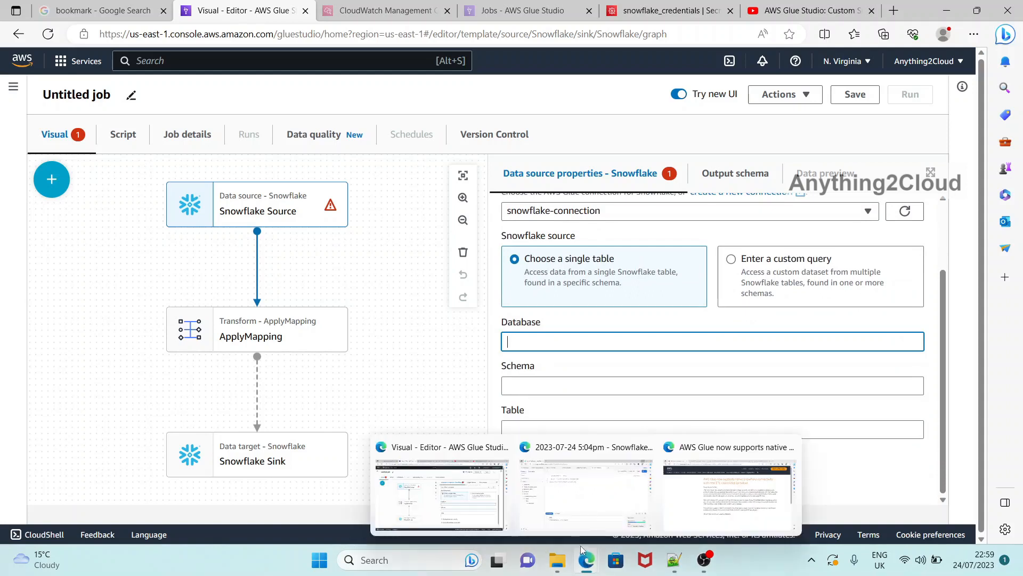
pyautogui.click(578, 500)
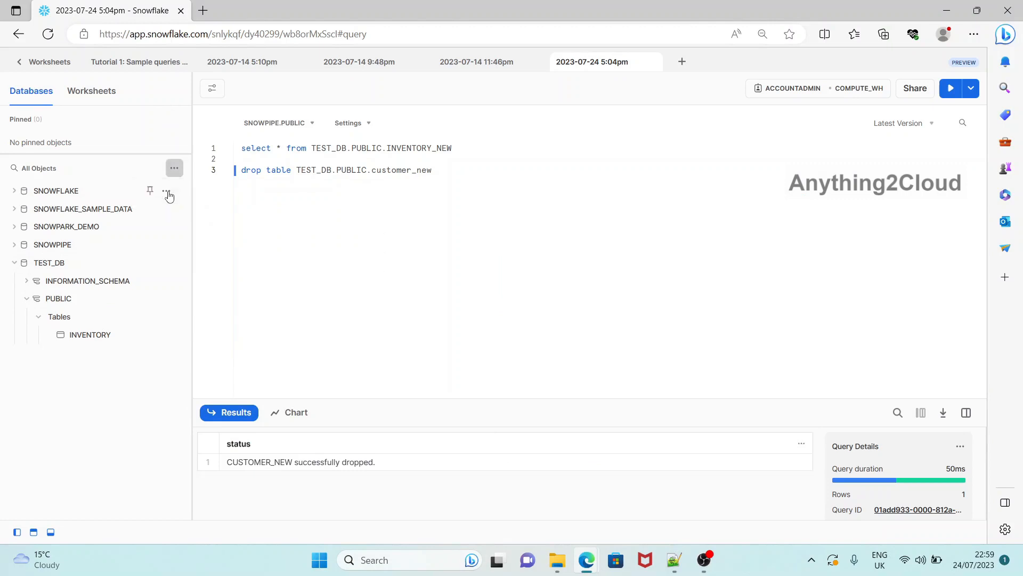
pyautogui.moveTo(169, 195)
pyautogui.moveTo(96, 340)
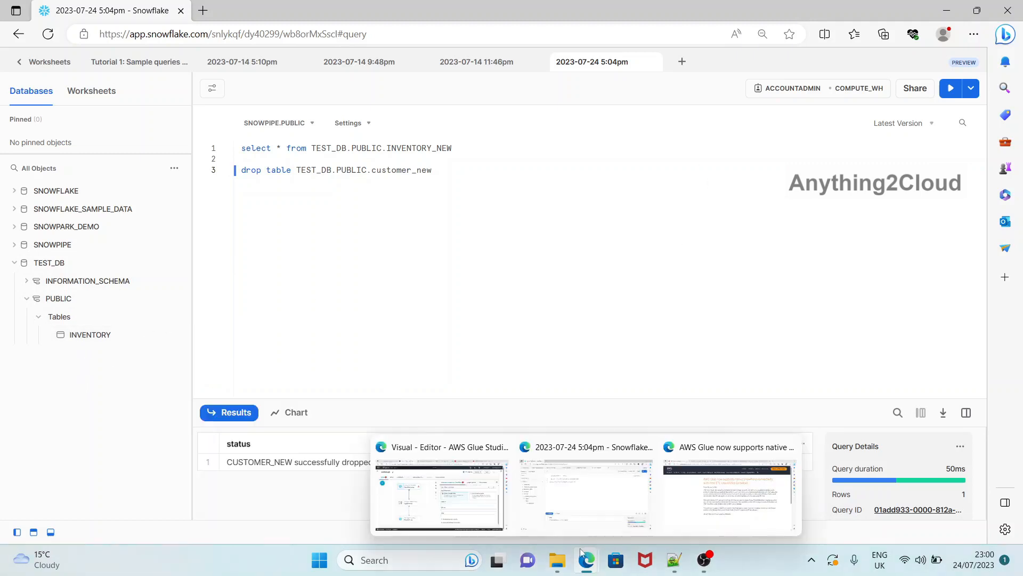
pyautogui.moveTo(586, 570)
# Return to the Glue job editor and set the source's database to test_db, schema to public and table to inventory.
pyautogui.click(458, 469)
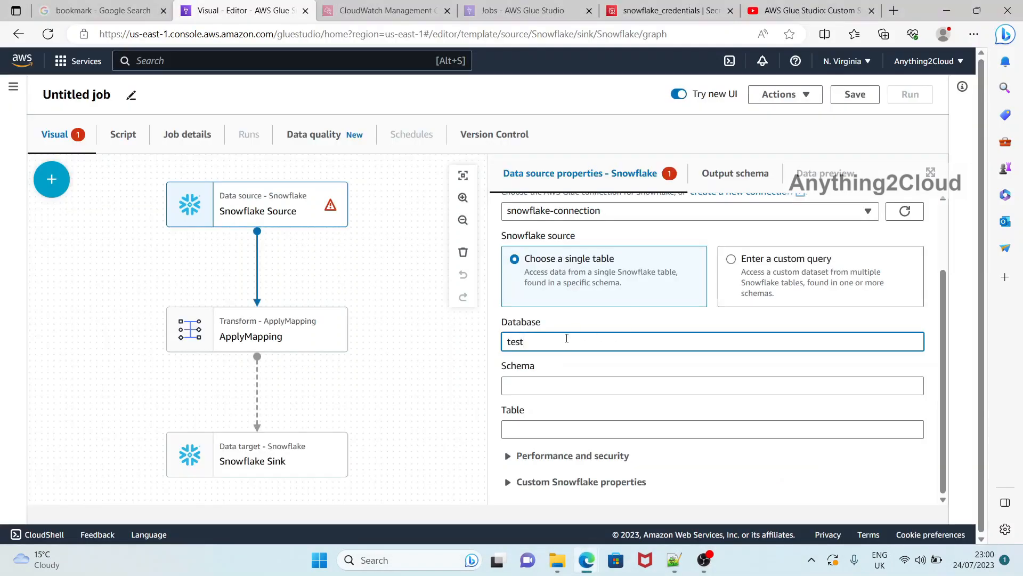
pyautogui.click(565, 381)
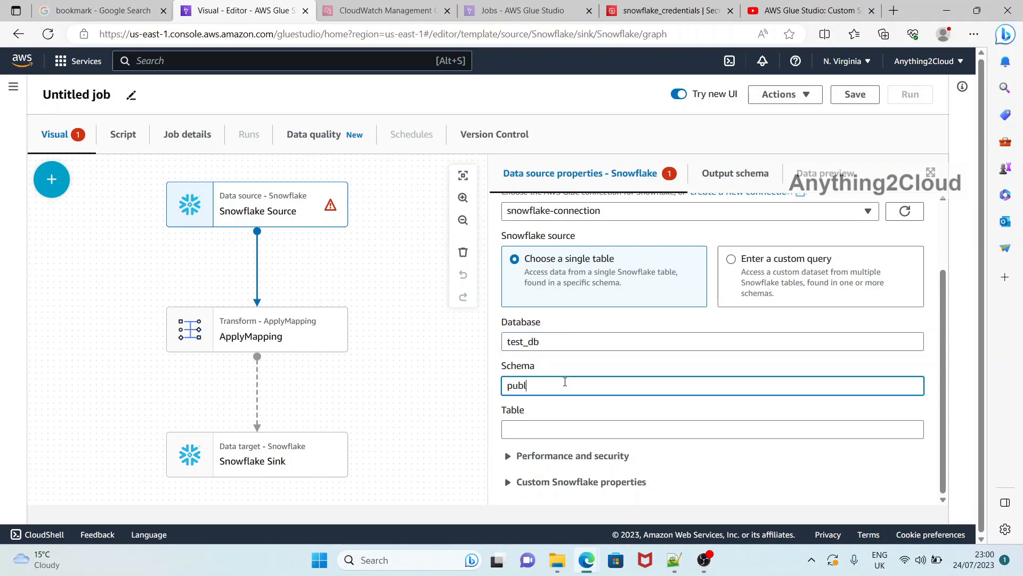
pyautogui.click(559, 436)
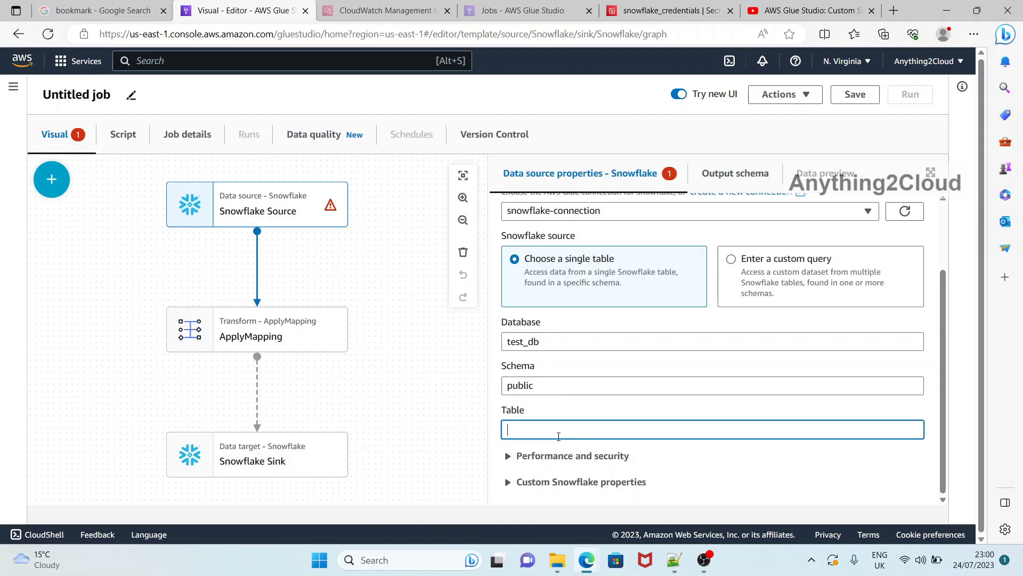
pyautogui.write('inventory')
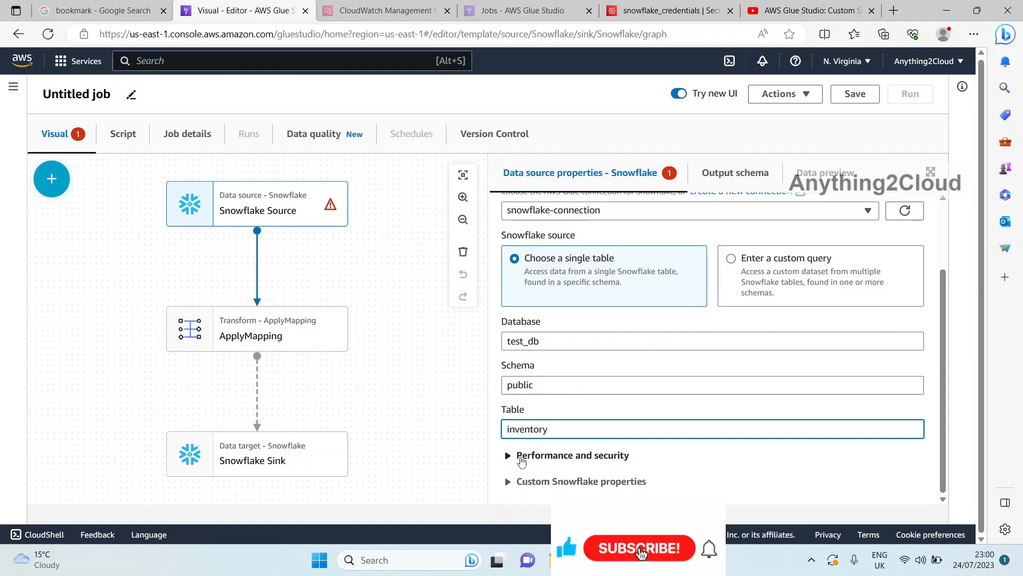
# Expand and review the Snowflake Source node's Performance and security options and its custom Snowflake properties.
pyautogui.click(521, 459)
pyautogui.scroll(-1, 643, 413)
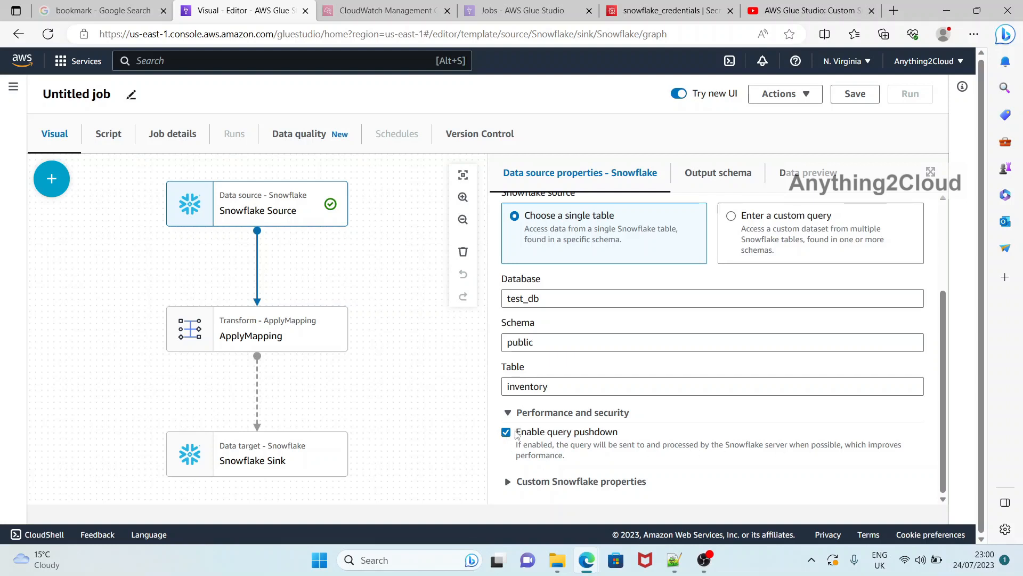
pyautogui.click(509, 483)
pyautogui.scroll(-1, 624, 448)
pyautogui.scroll(3, 734, 402)
pyautogui.scroll(1, 735, 401)
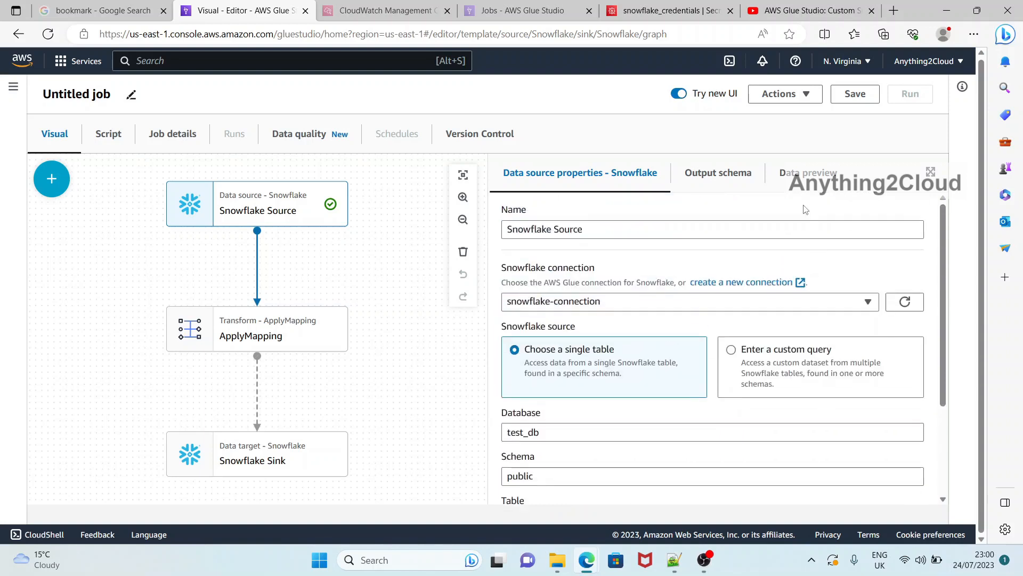
# Look at the ApplyMapping node and set the Snowflake Sink node's connection to snowflake-connection.
pyautogui.click(250, 339)
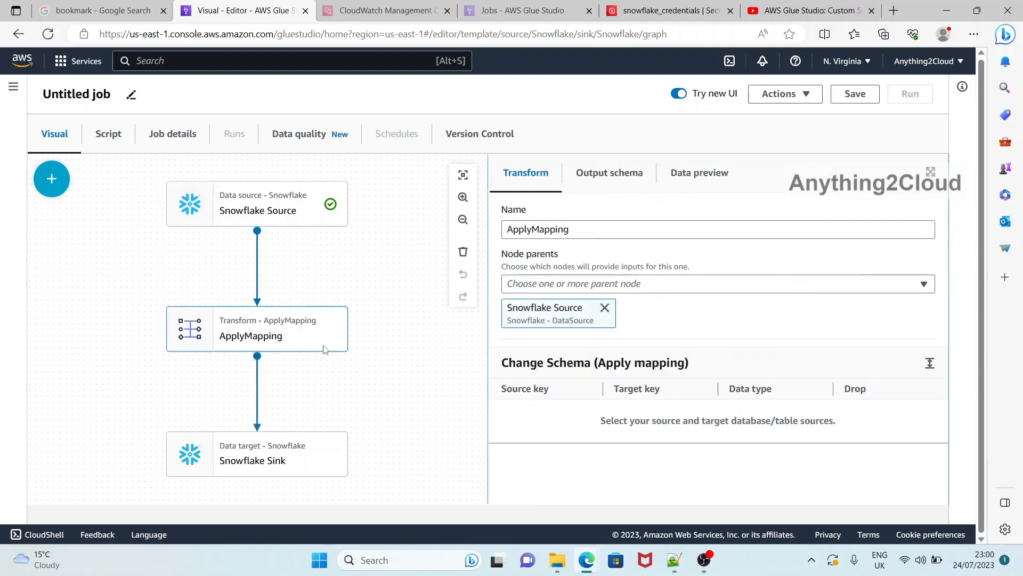
pyautogui.click(271, 452)
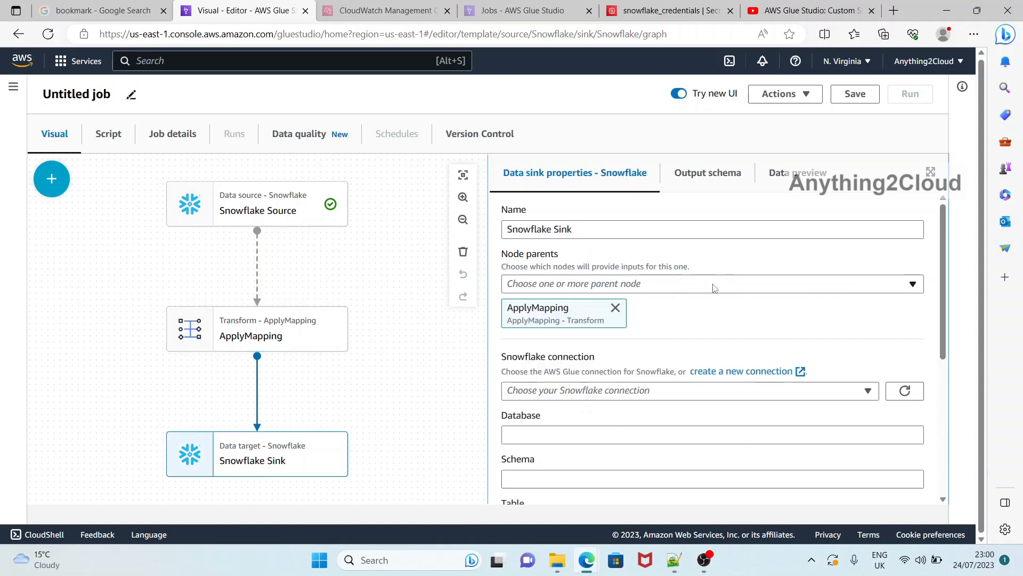
pyautogui.click(566, 388)
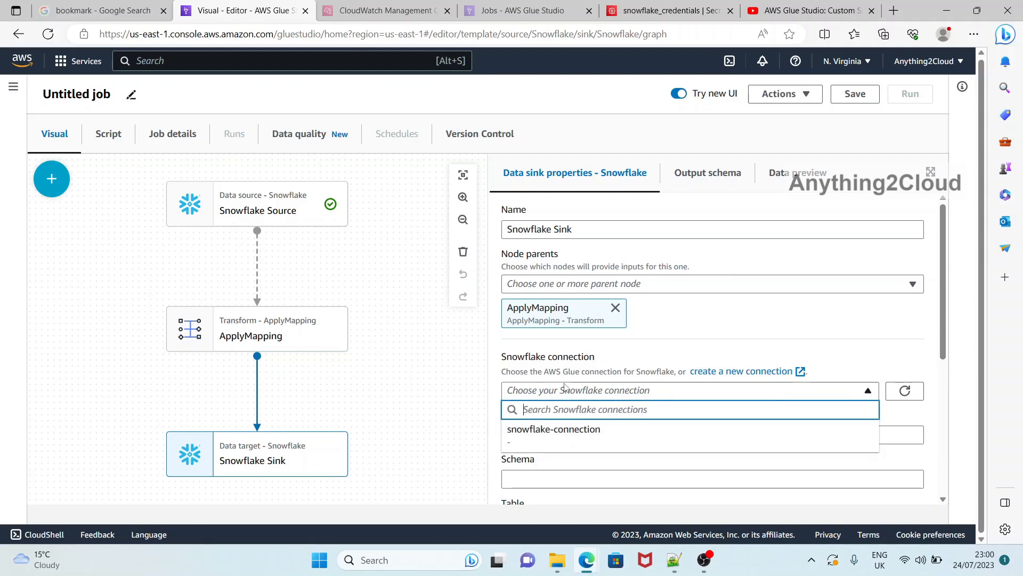
pyautogui.click(553, 430)
# Set the Snowflake Sink's database to test_db, schema to public and table to inventory_new, keeping APPEND as the data handling.
pyautogui.click(539, 432)
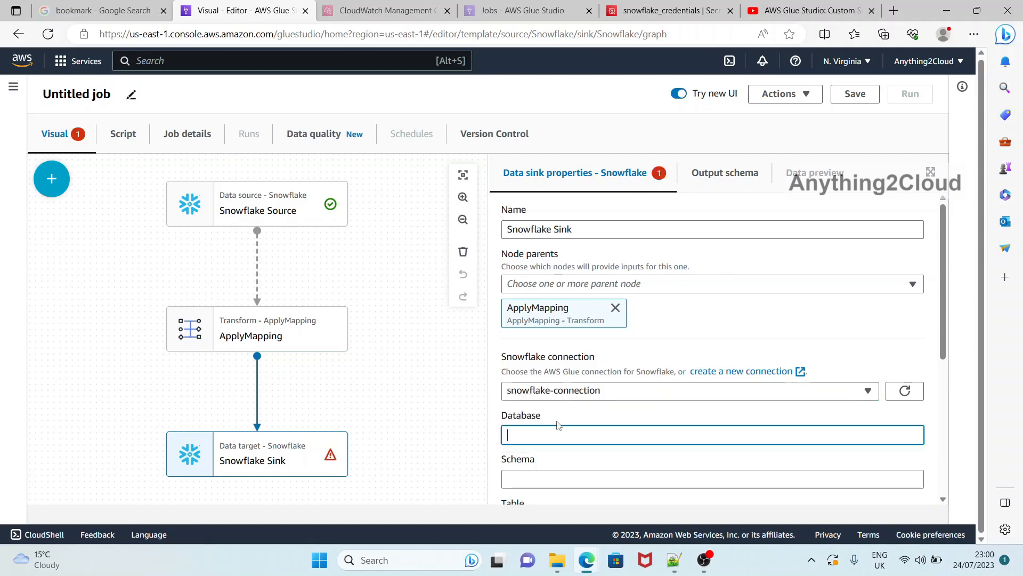
pyautogui.write('test_db')
pyautogui.scroll(-2, 564, 425)
pyautogui.click(533, 387)
pyautogui.write('public')
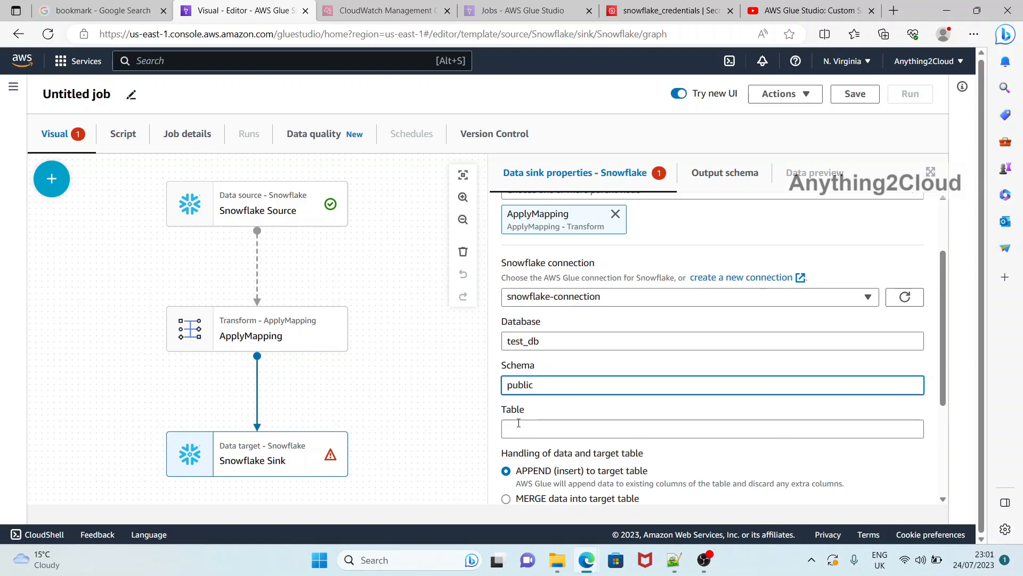
pyautogui.click(519, 423)
pyautogui.write('inve')
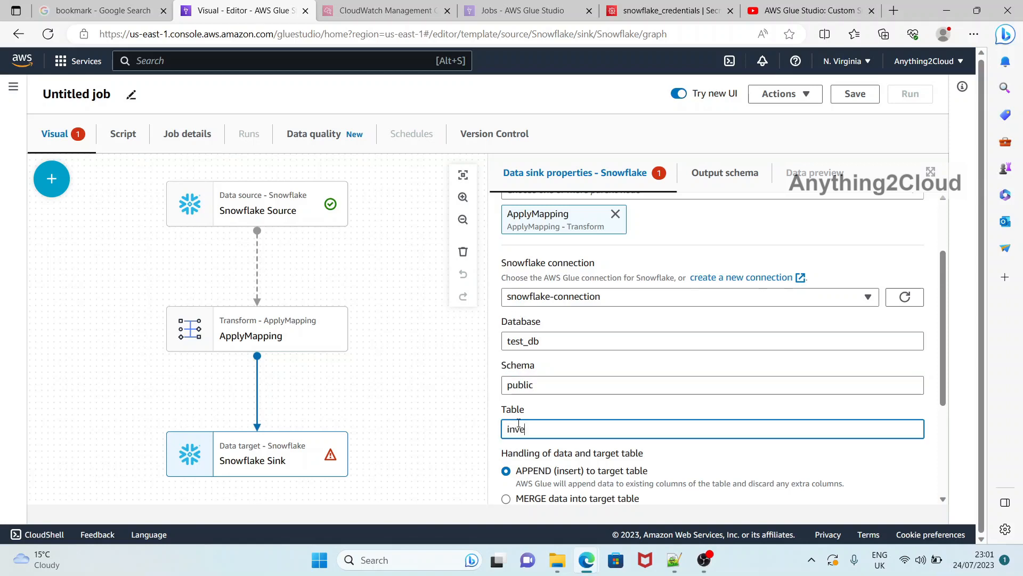
pyautogui.write('ntory_new')
pyautogui.scroll(-3, 563, 412)
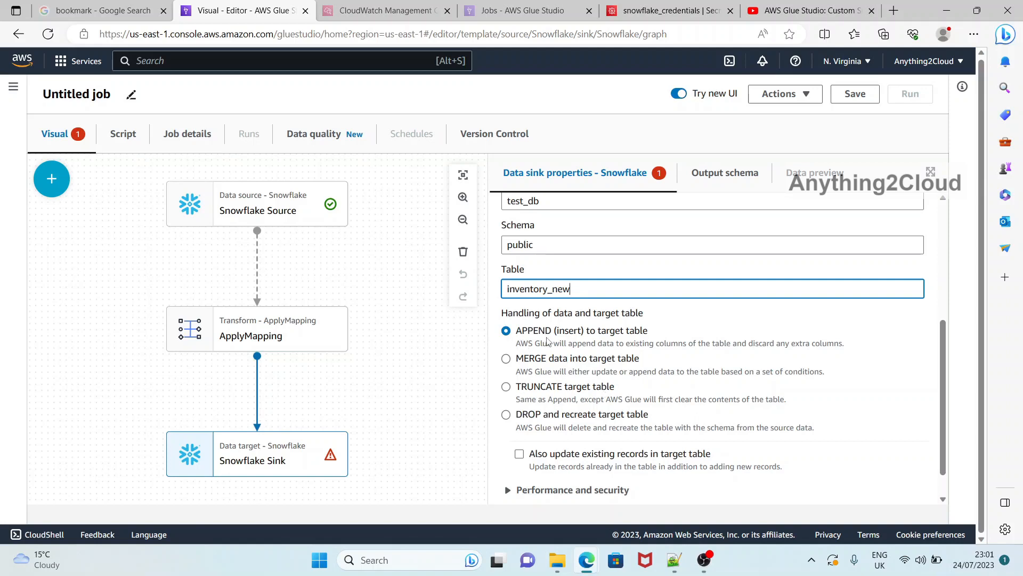
pyautogui.scroll(-1, 547, 341)
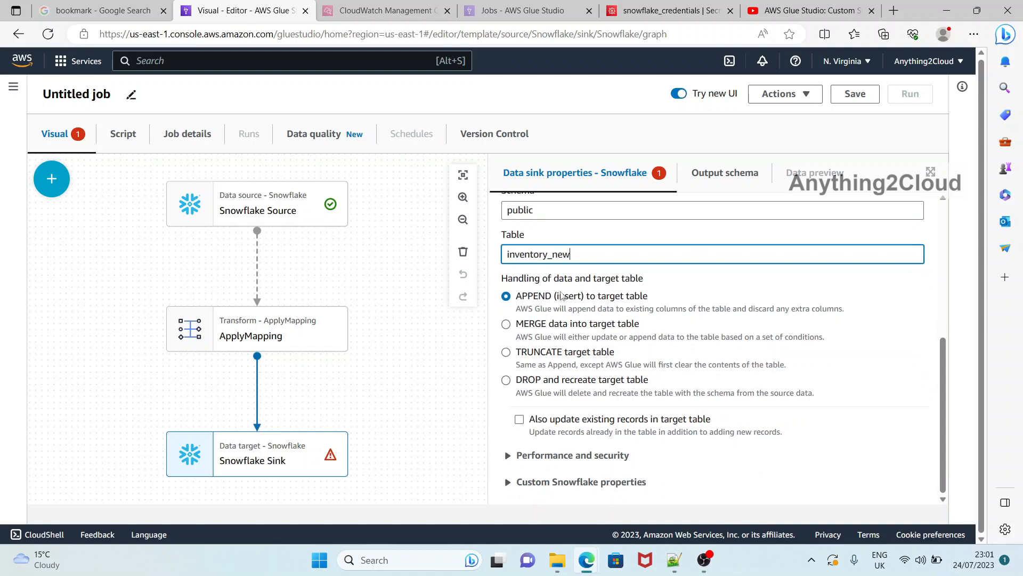
pyautogui.scroll(5, 640, 317)
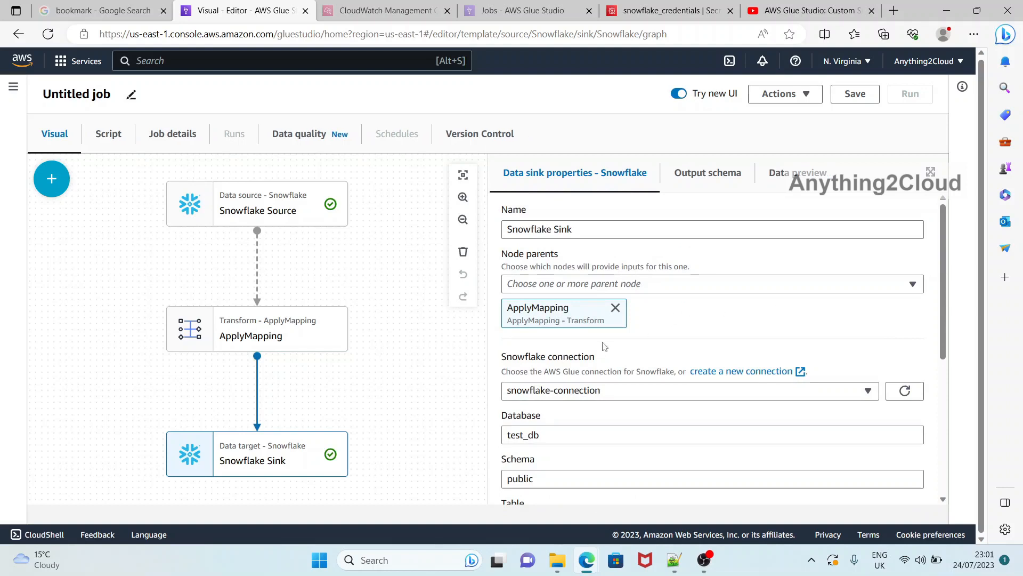
# Check the job's generated script and return to the visual graph.
pyautogui.click(106, 137)
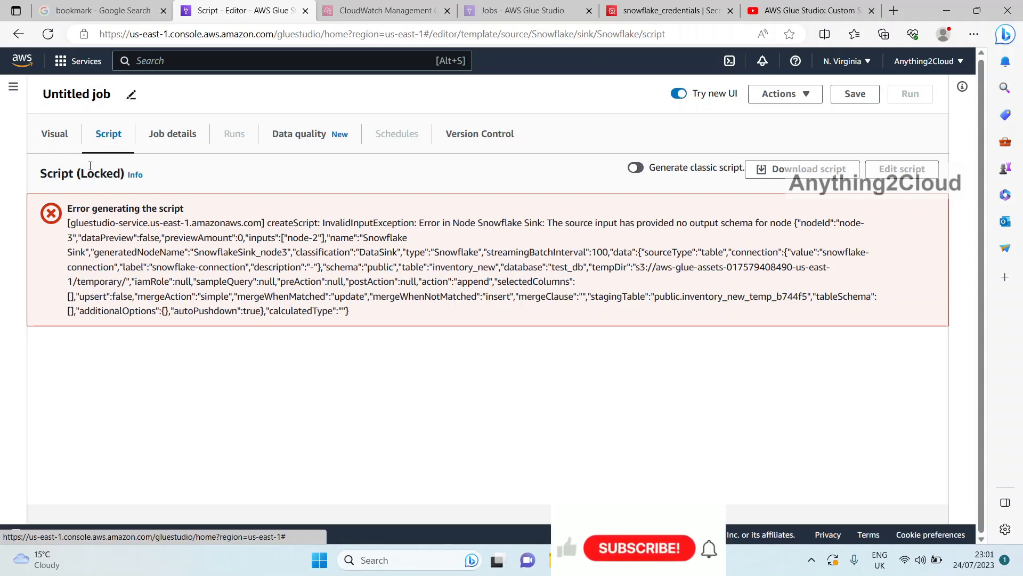
pyautogui.click(43, 140)
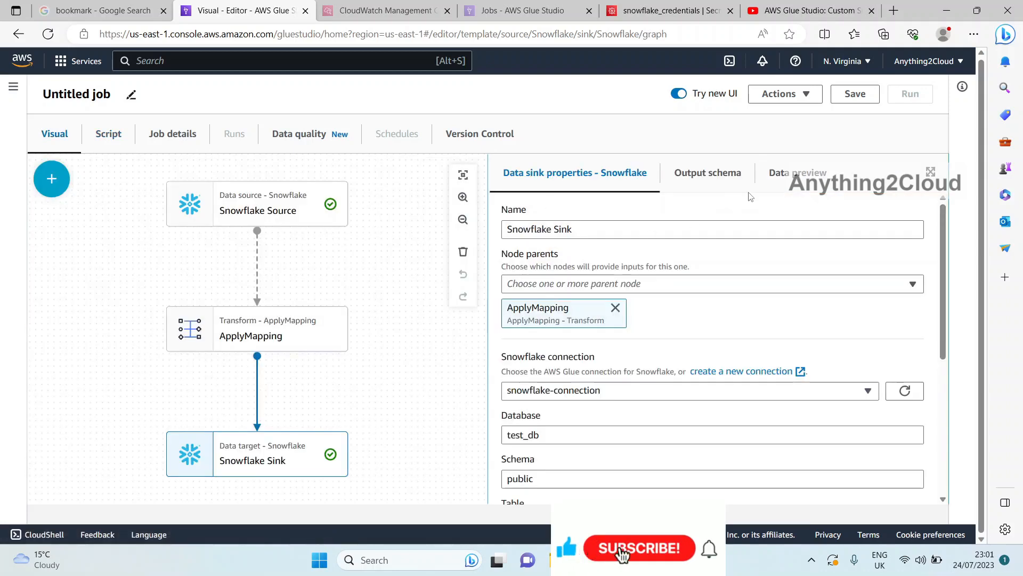
# Start a data preview session for the Snowflake Source node using the demo-glue-jobs IAM role.
pyautogui.click(275, 209)
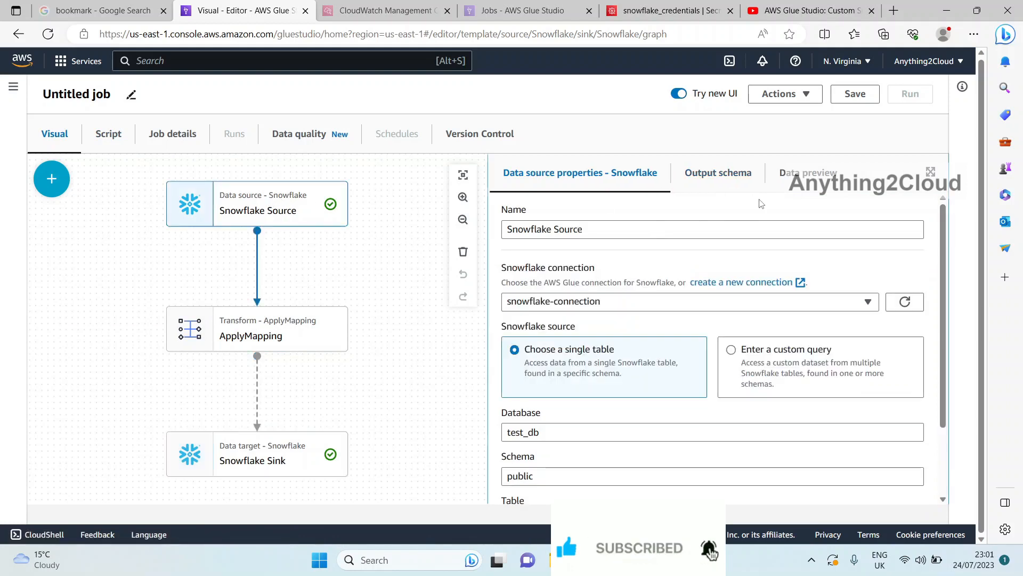
pyautogui.click(726, 184)
pyautogui.click(824, 181)
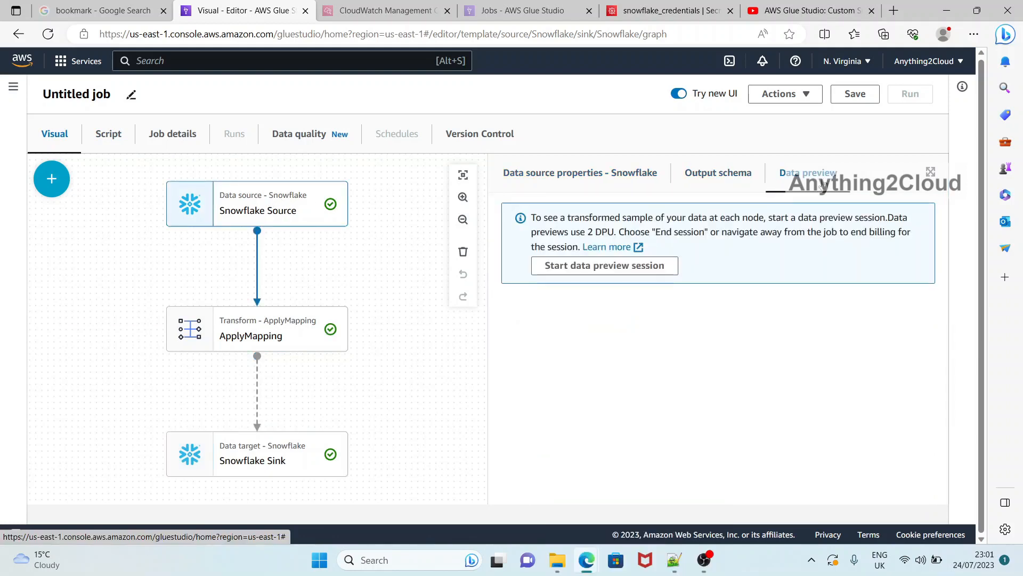
pyautogui.click(654, 266)
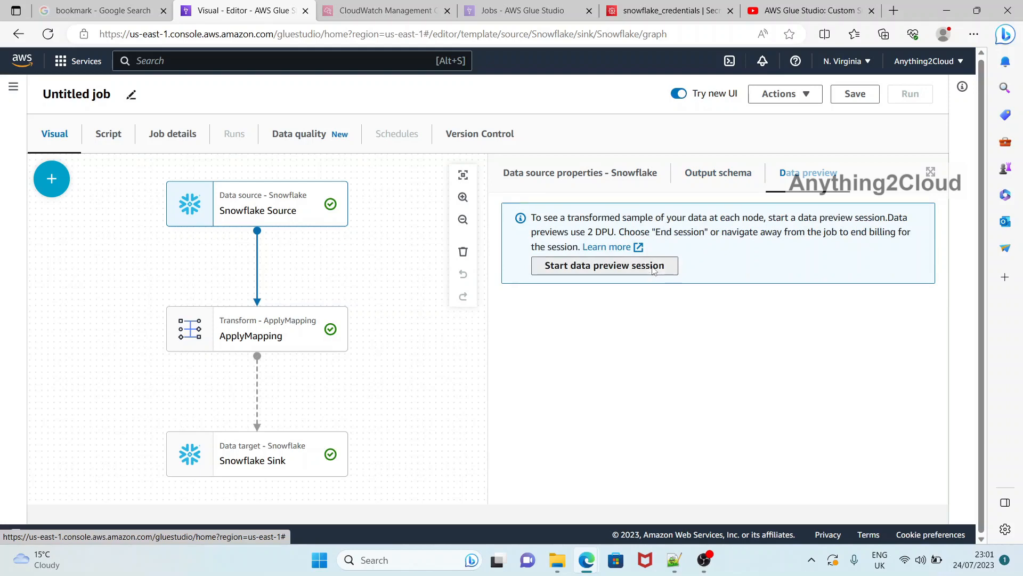
pyautogui.click(527, 316)
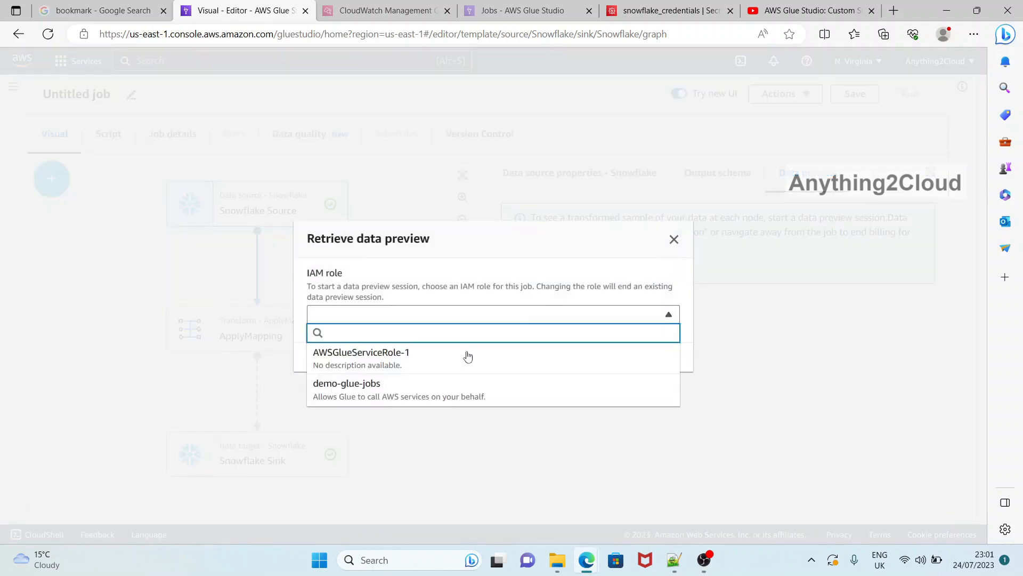
pyautogui.click(382, 393)
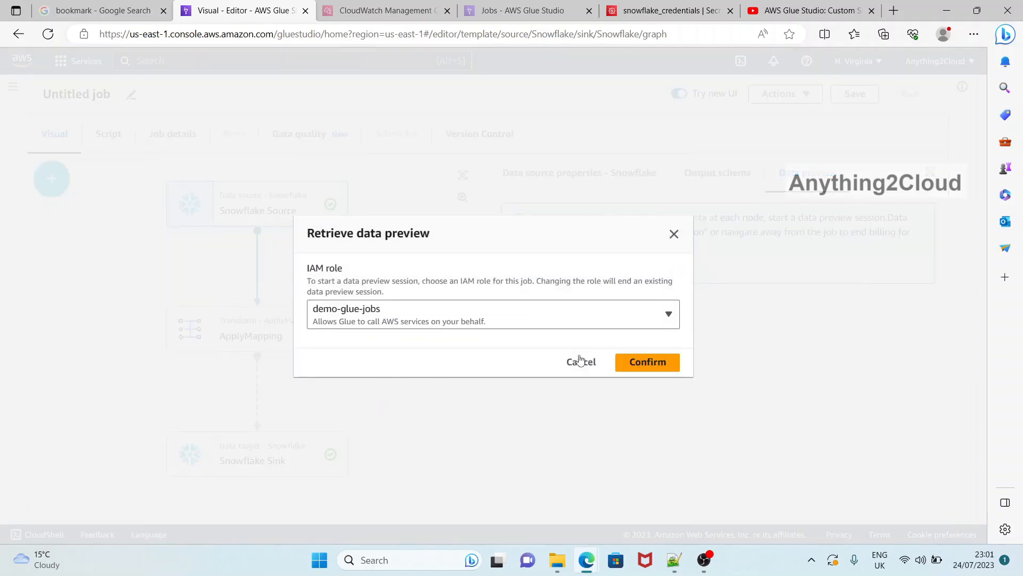
pyautogui.click(651, 368)
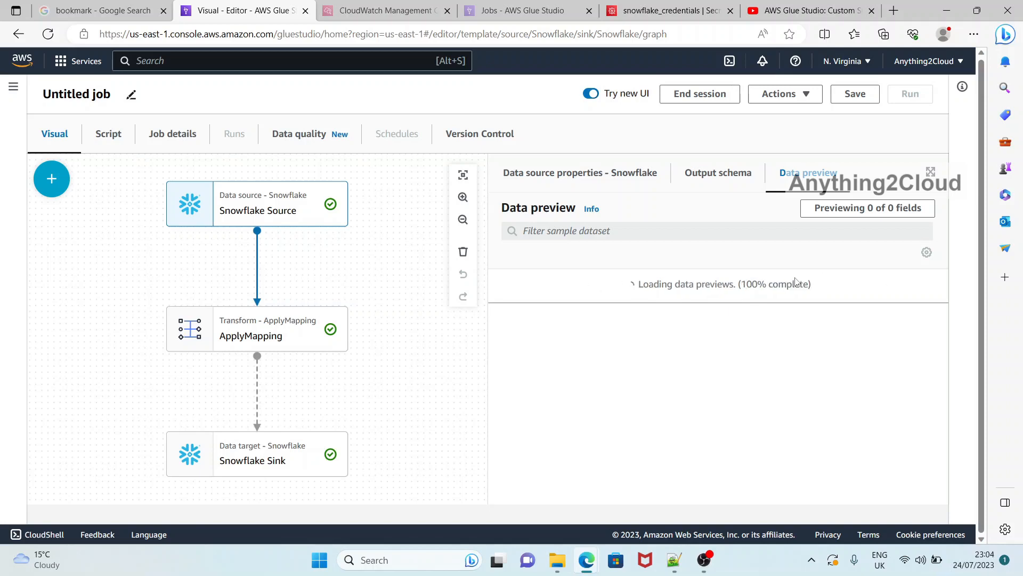
# Apply the data preview schema as the Snowflake Source node's output schema.
pyautogui.press('XF86AudioRaiseVolume')
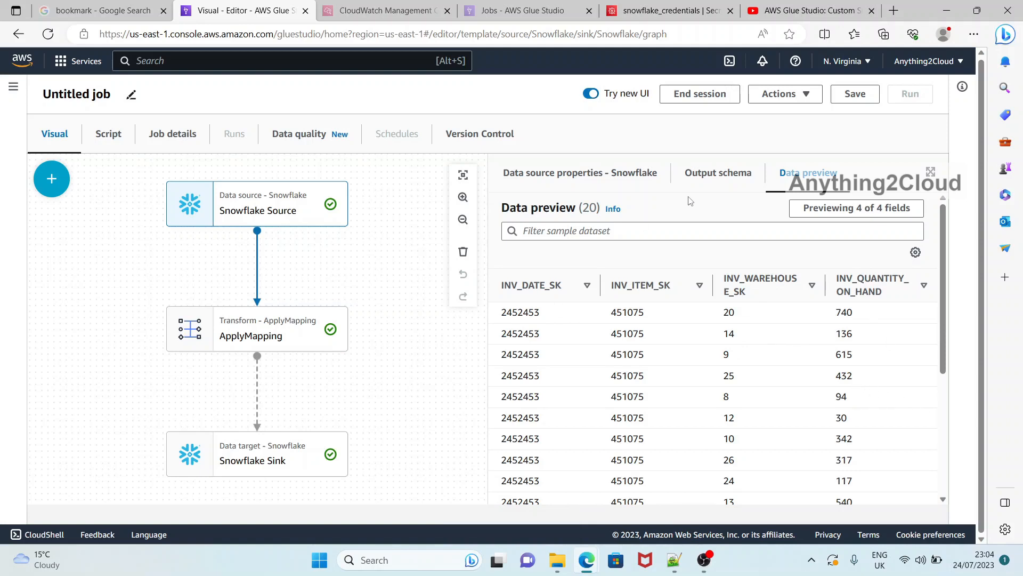
pyautogui.click(706, 177)
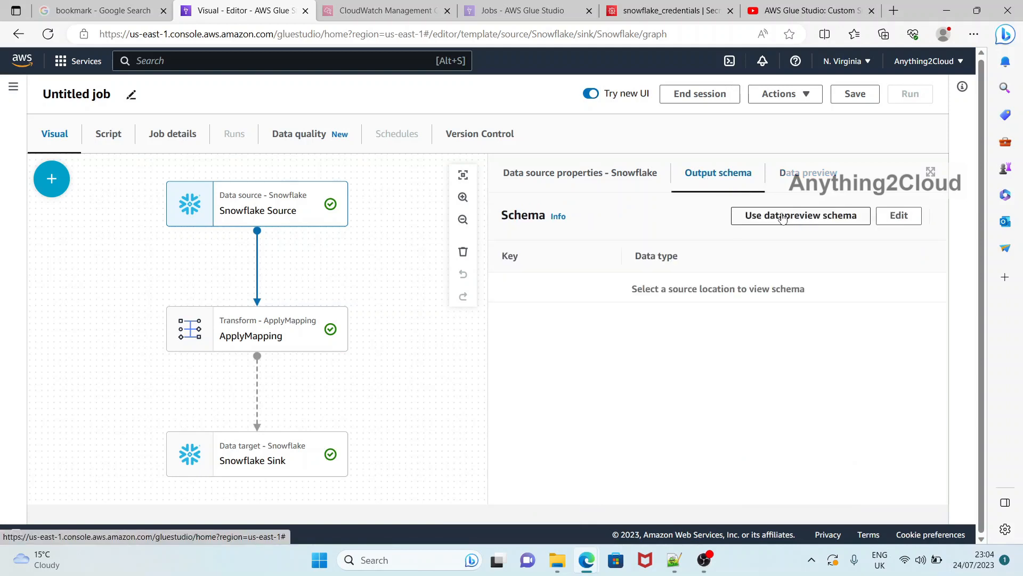
pyautogui.click(821, 218)
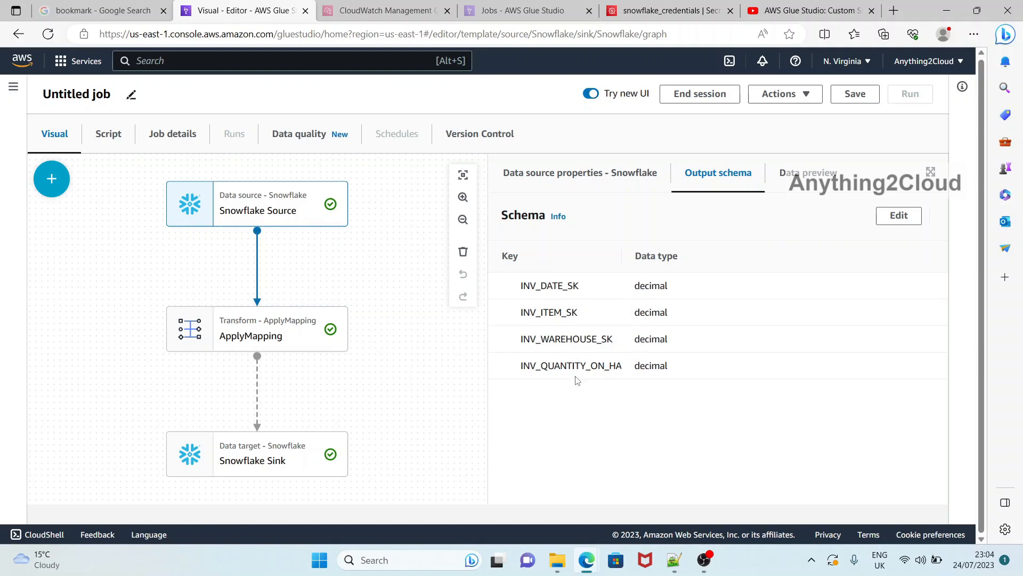
# Drop INV_WAREHOUSE_SK in the ApplyMapping node and check the output schemas of that node and the Snowflake Sink.
pyautogui.click(293, 333)
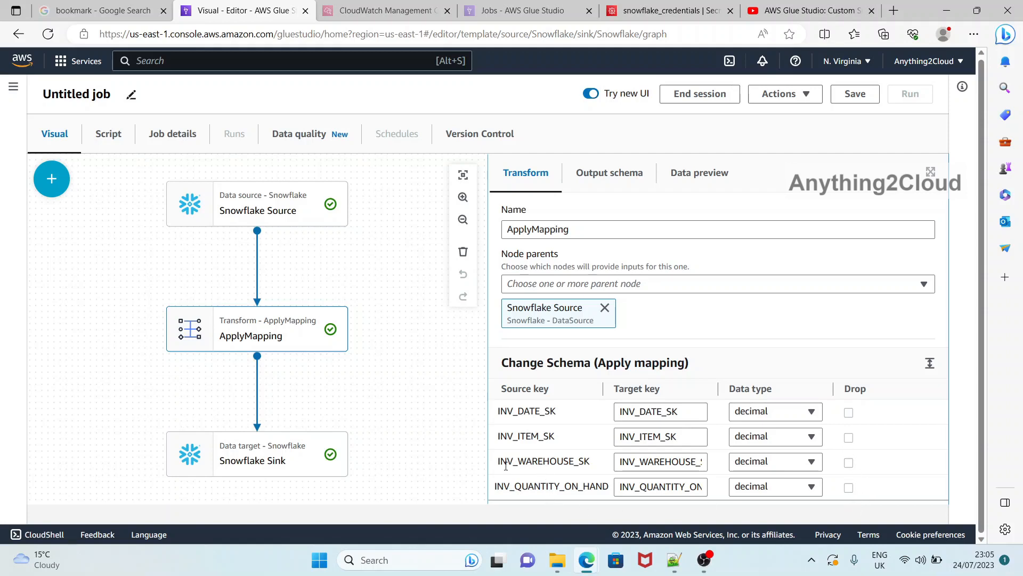
pyautogui.click(848, 462)
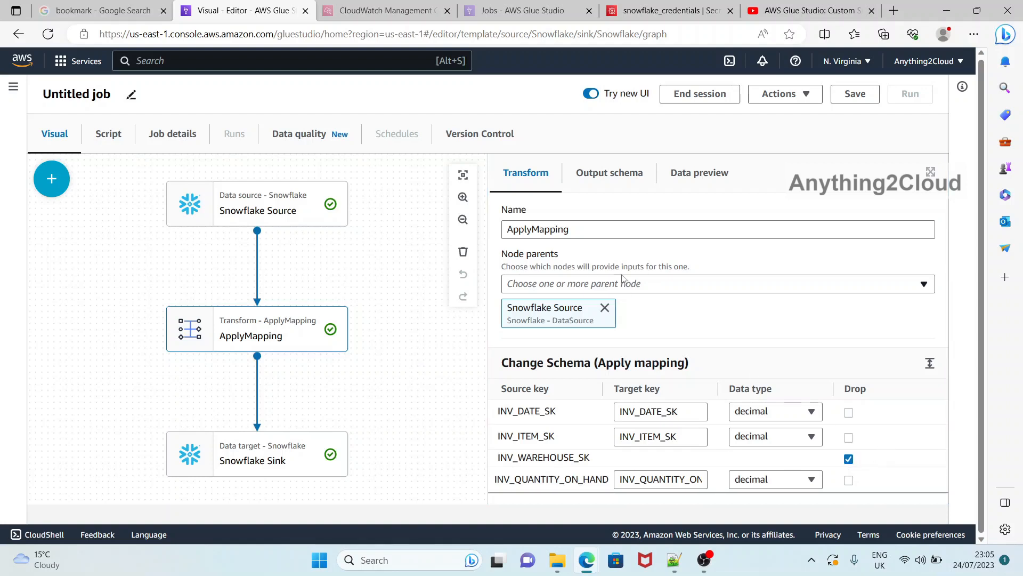
pyautogui.click(603, 175)
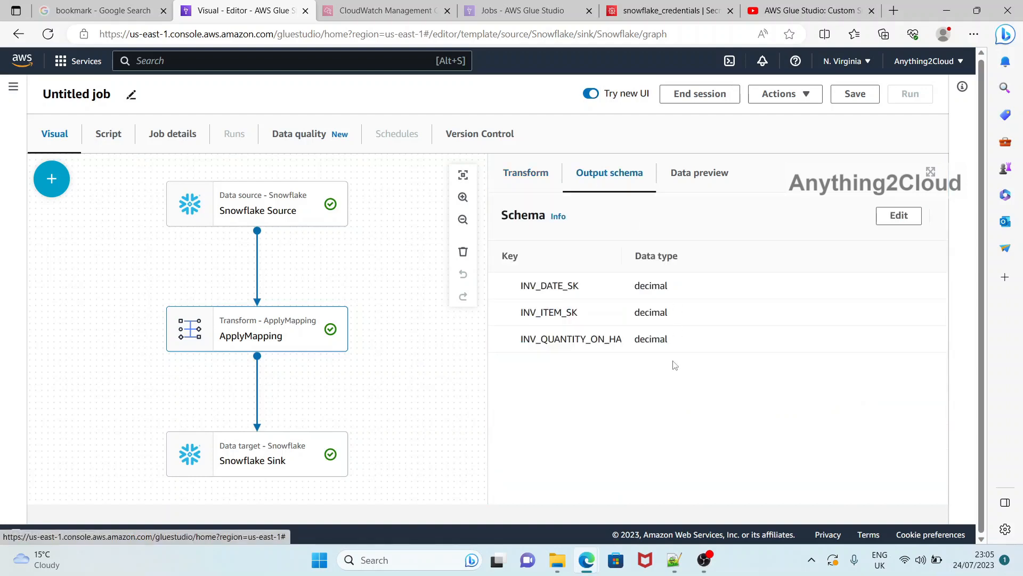
pyautogui.click(527, 176)
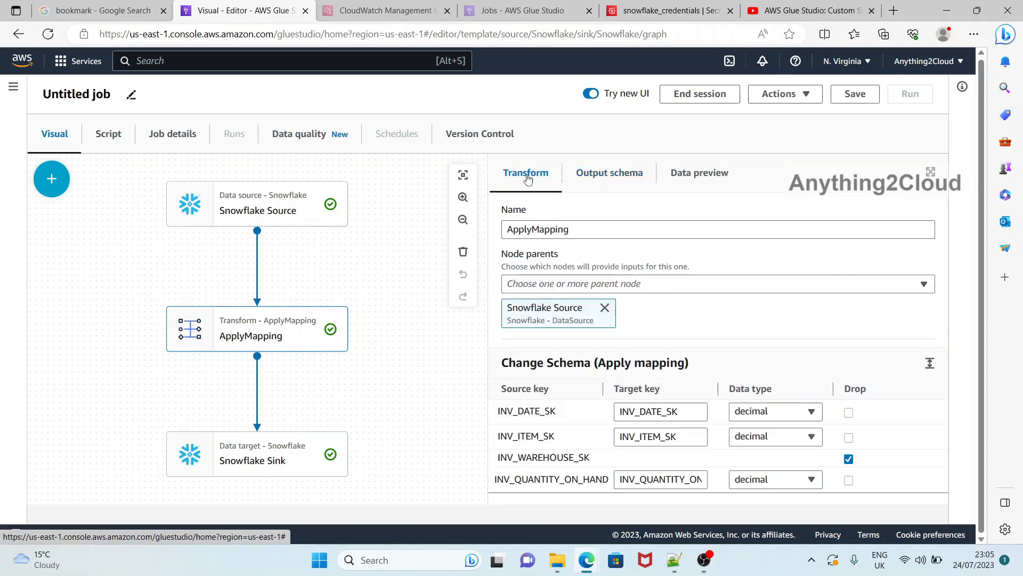
pyautogui.click(598, 172)
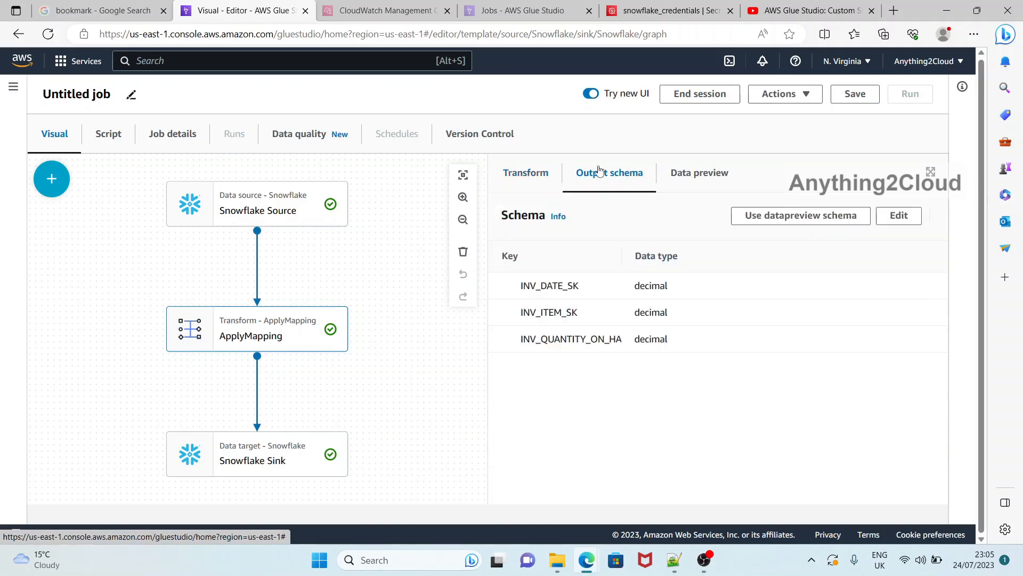
pyautogui.click(298, 460)
pyautogui.click(698, 173)
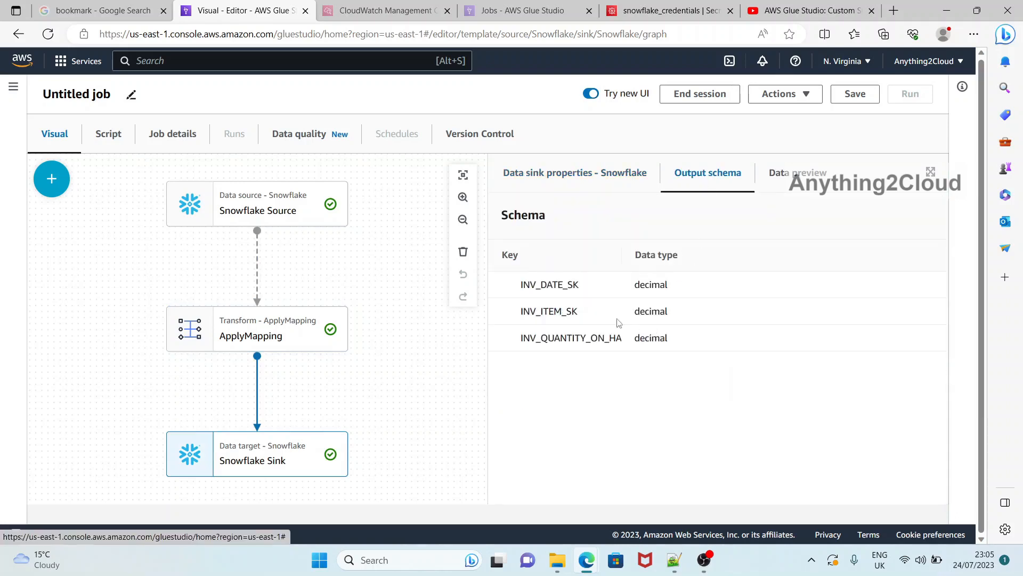
# Review the generated script's source table, column mappings and the Snowflake Sink's CREATE TABLE preaction.
pyautogui.click(110, 137)
pyautogui.scroll(-6, 170, 244)
pyautogui.scroll(6, 252, 269)
pyautogui.scroll(-2, 252, 270)
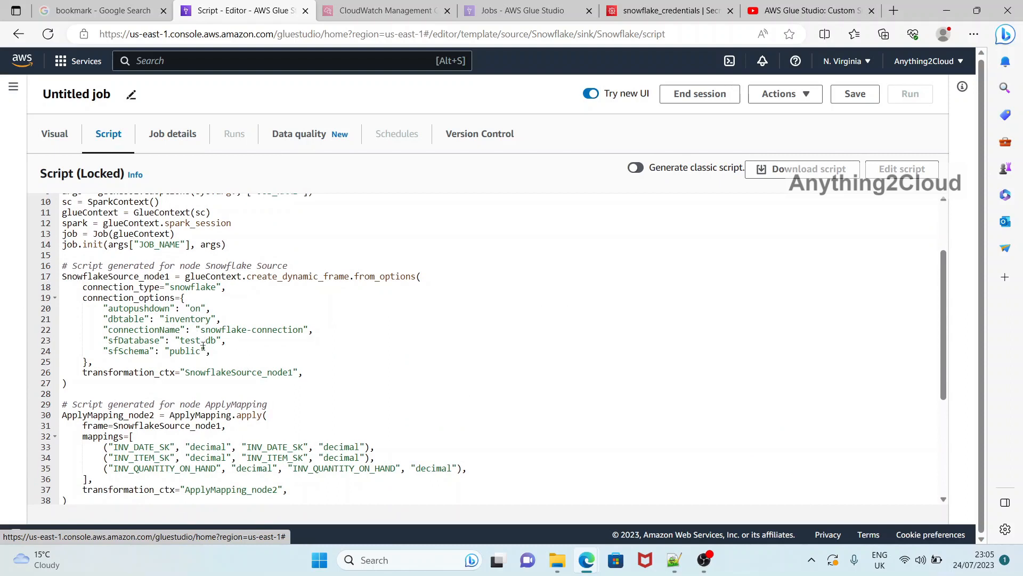
pyautogui.doubleClick(180, 320)
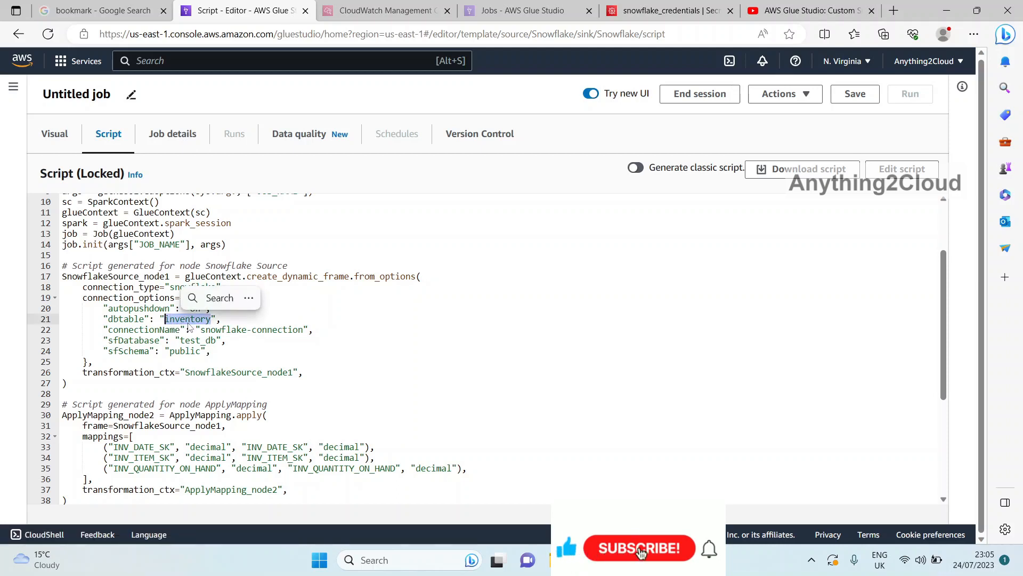
pyautogui.scroll(-2, 189, 327)
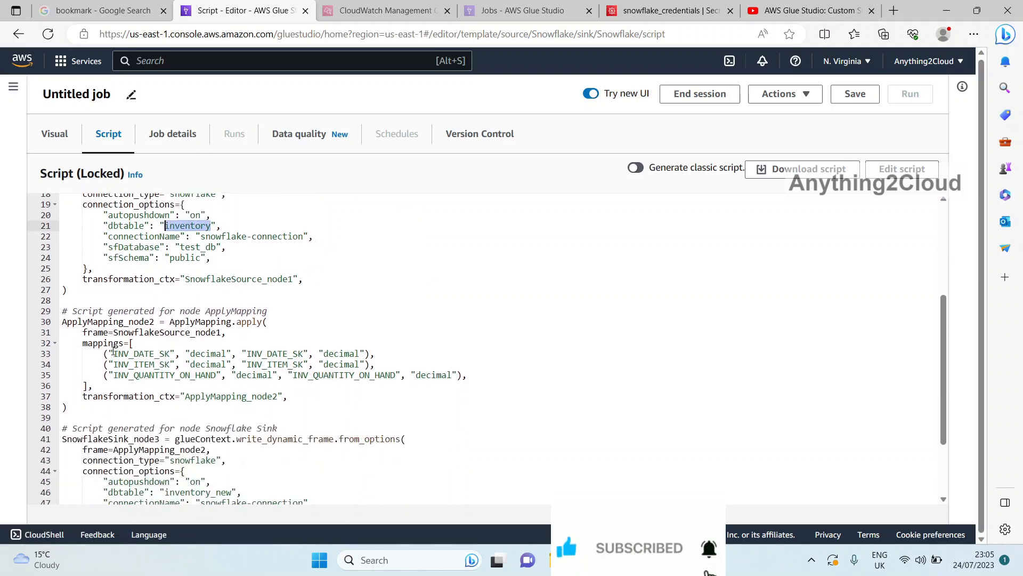
pyautogui.moveTo(107, 353); pyautogui.dragTo(293, 375)
pyautogui.scroll(-3, 297, 373)
pyautogui.scroll(-1, 297, 373)
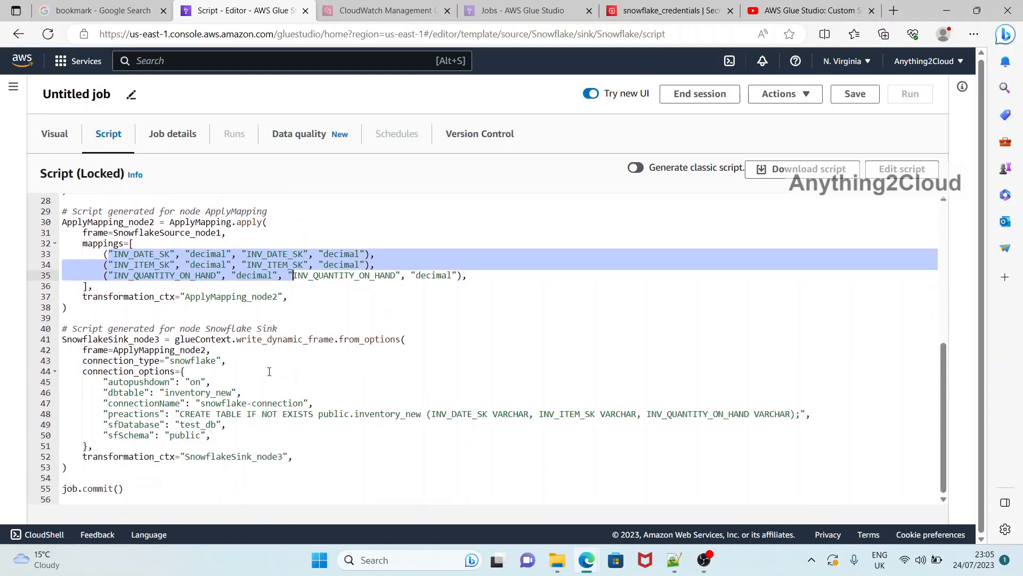
pyautogui.moveTo(182, 415); pyautogui.dragTo(346, 416)
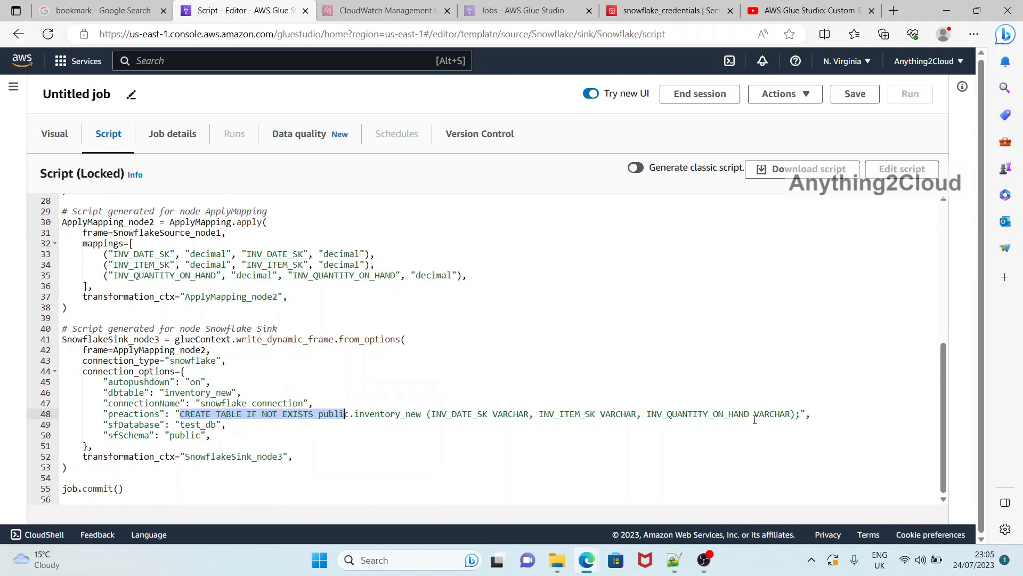
pyautogui.scroll(3, 158, 318)
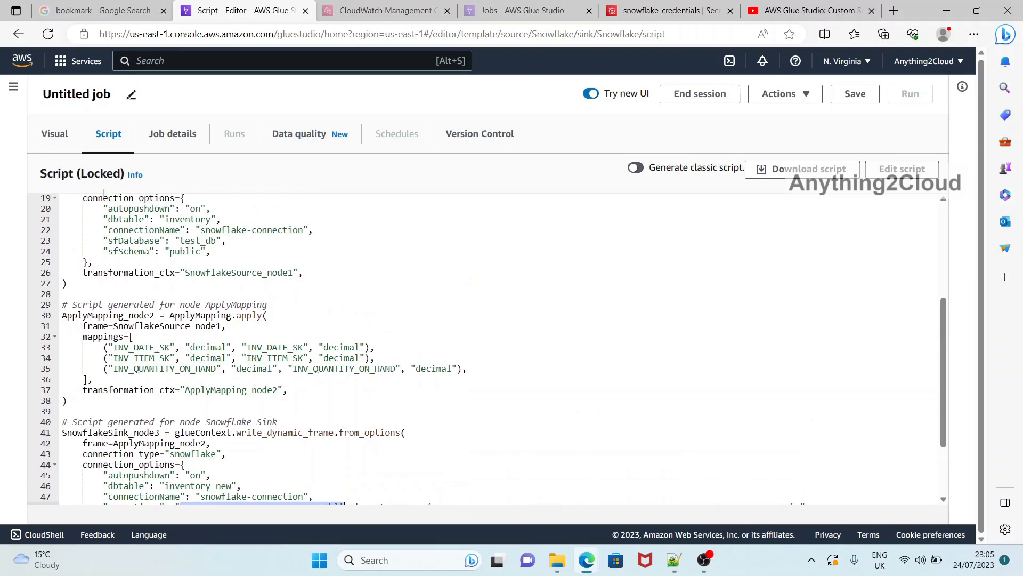
# Name the job sf-2-sf in its basic properties.
pyautogui.click(178, 134)
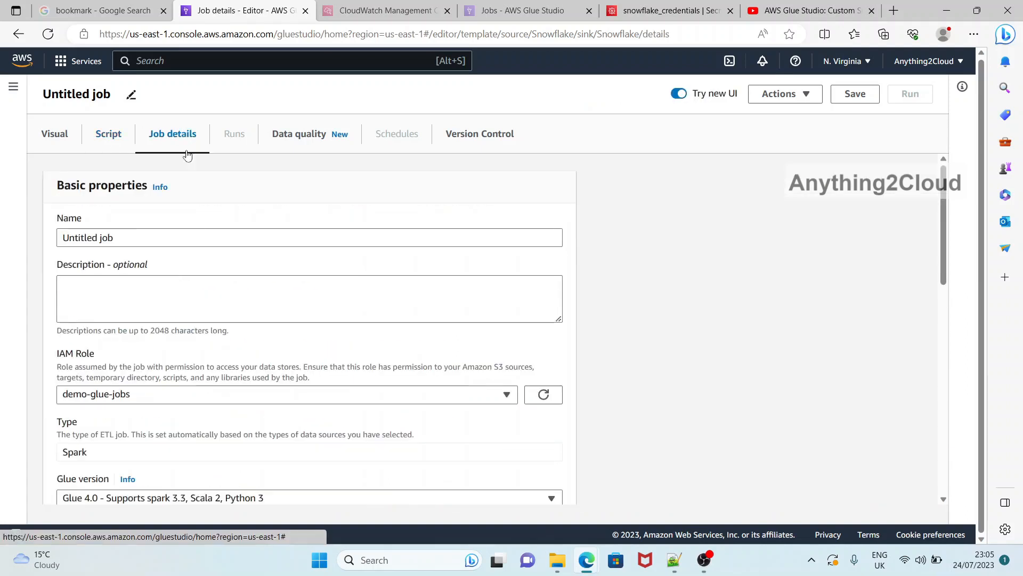
pyautogui.tripleClick(134, 238)
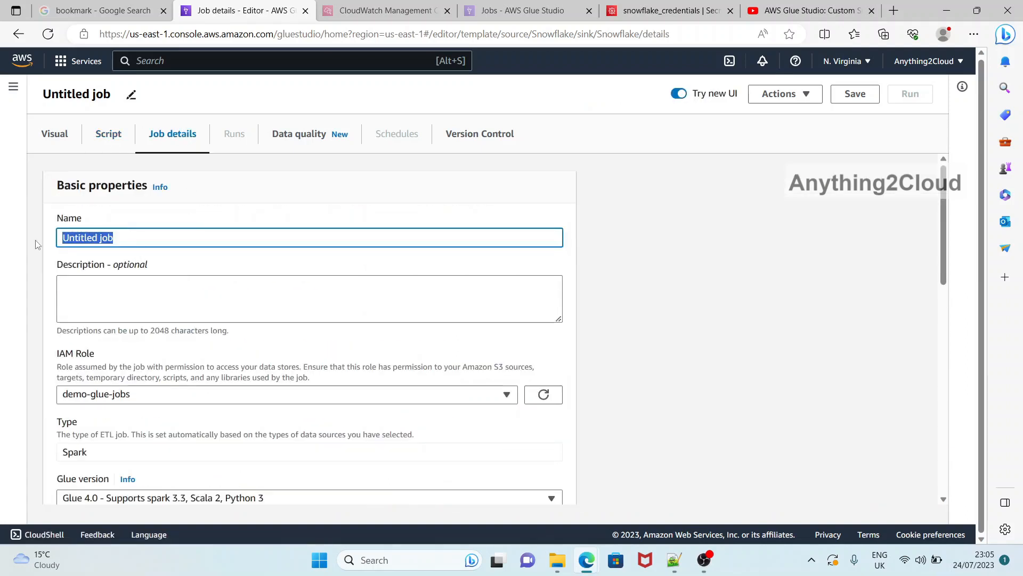
pyautogui.write('sf-2')
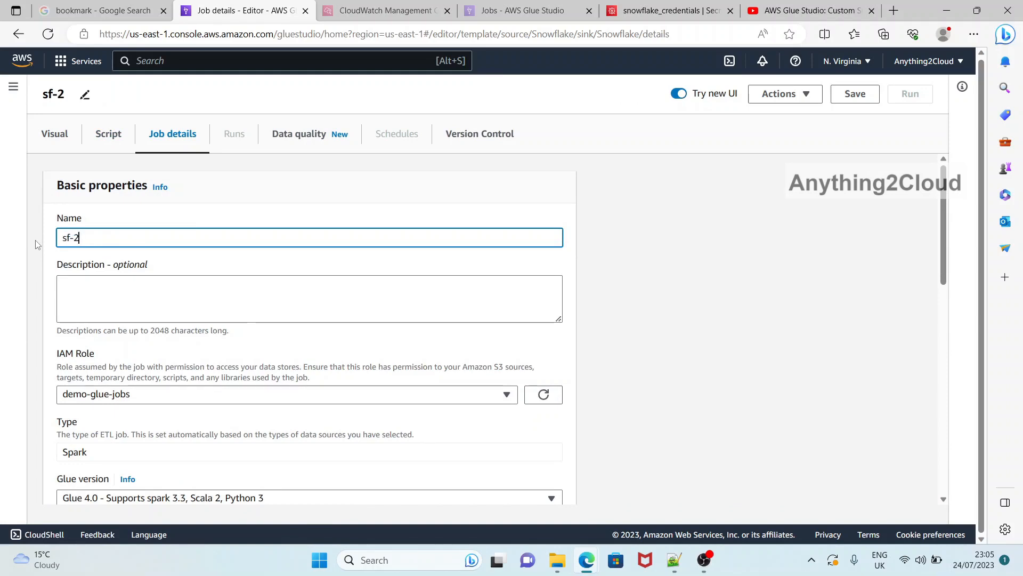
pyautogui.write('-sf')
# Review the job's worker, bookmark and timeout settings, and expand the advanced properties to examine script path, monitoring, connections, libraries and parameters.
pyautogui.scroll(-1, 107, 309)
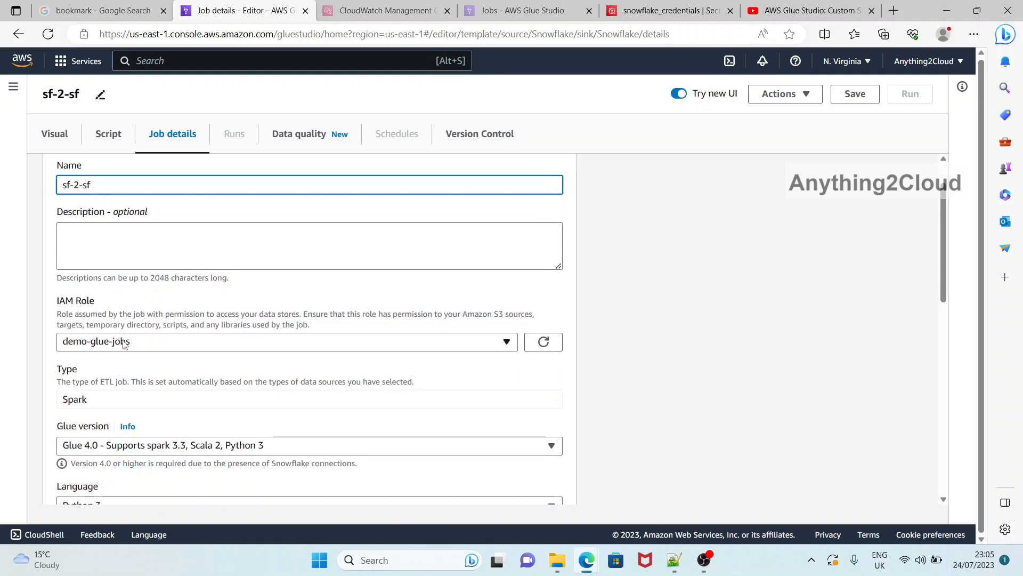
pyautogui.scroll(-8, 124, 344)
pyautogui.scroll(-3, 124, 346)
pyautogui.scroll(1, 107, 326)
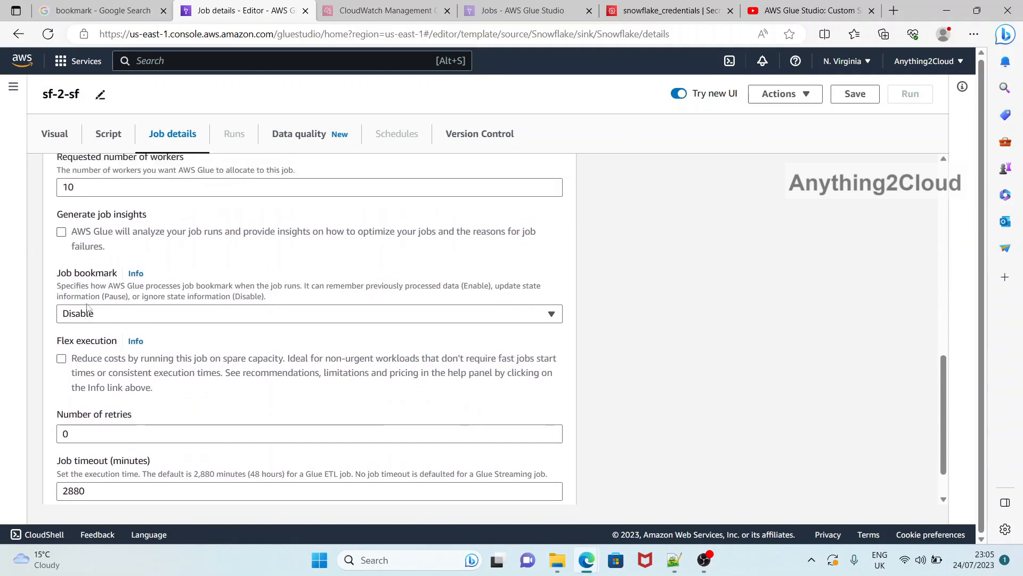
pyautogui.scroll(-1, 93, 323)
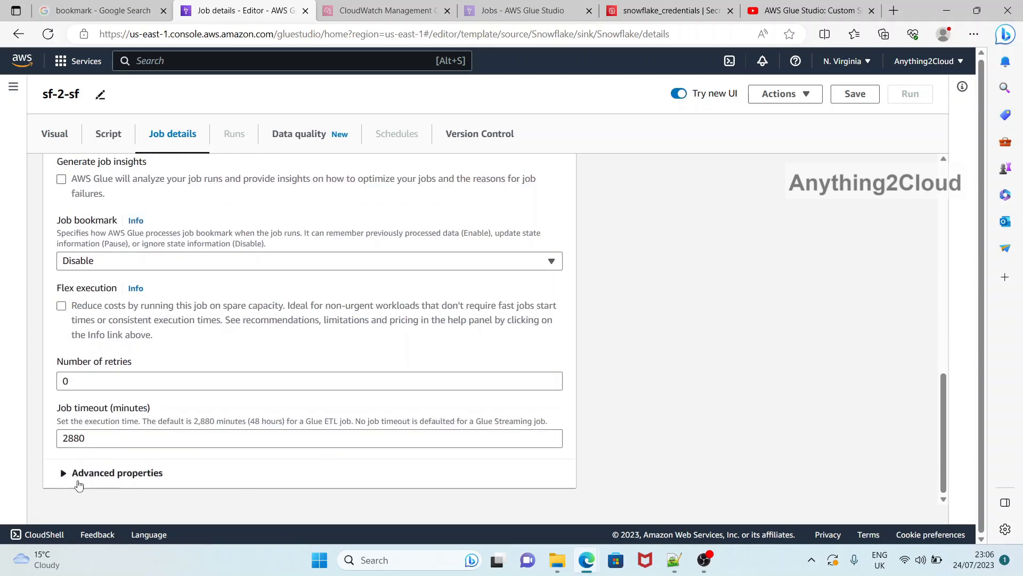
pyautogui.click(66, 475)
pyautogui.scroll(-3, 188, 439)
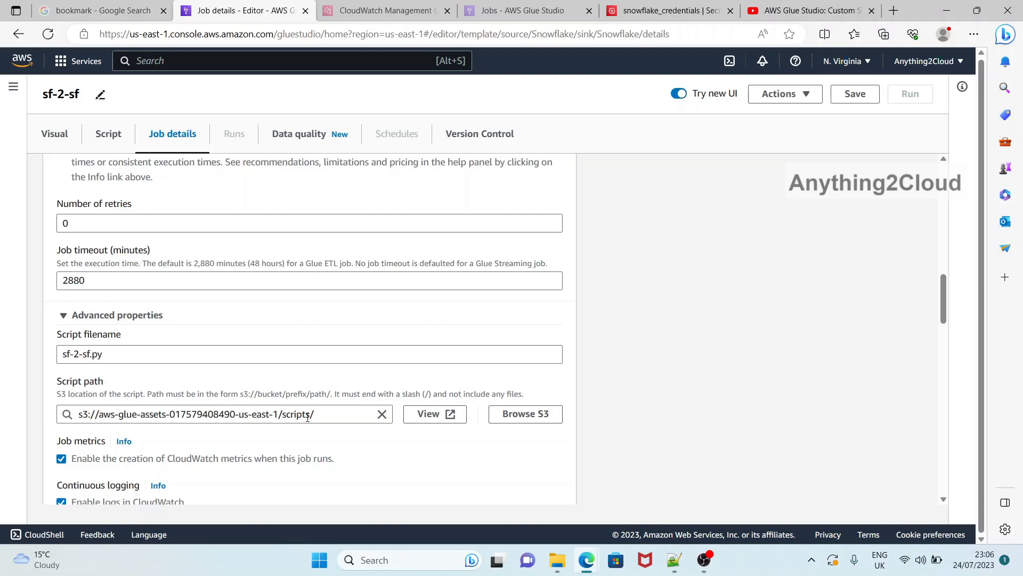
pyautogui.scroll(-2, 323, 418)
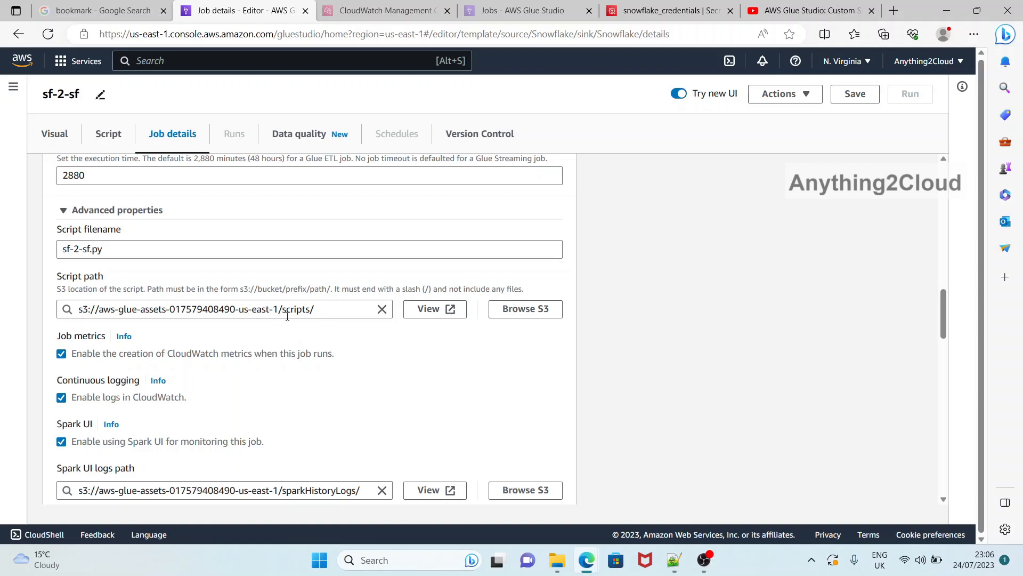
pyautogui.scroll(-15, 306, 316)
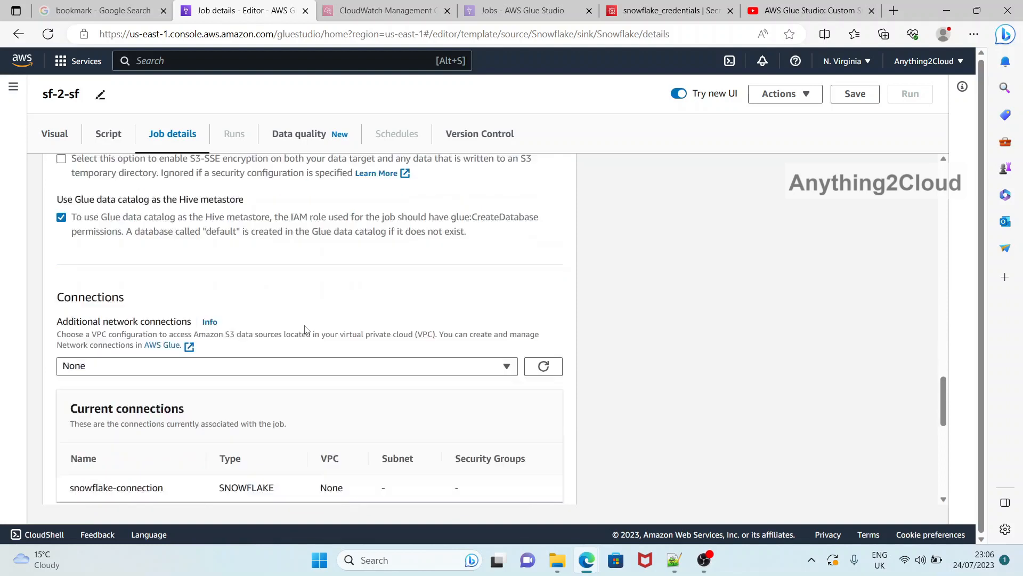
pyautogui.scroll(4, 305, 333)
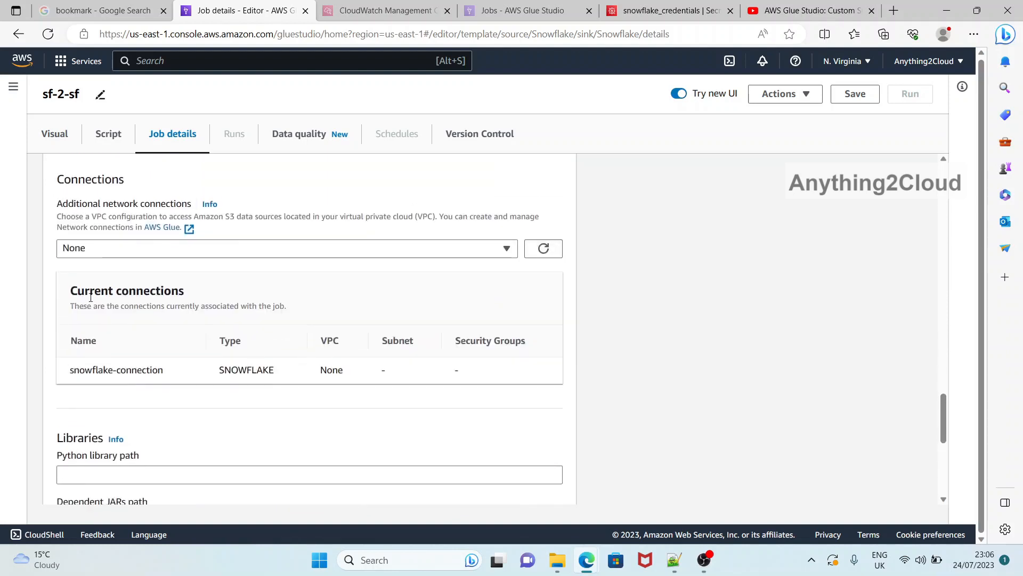
pyautogui.scroll(-7, 153, 374)
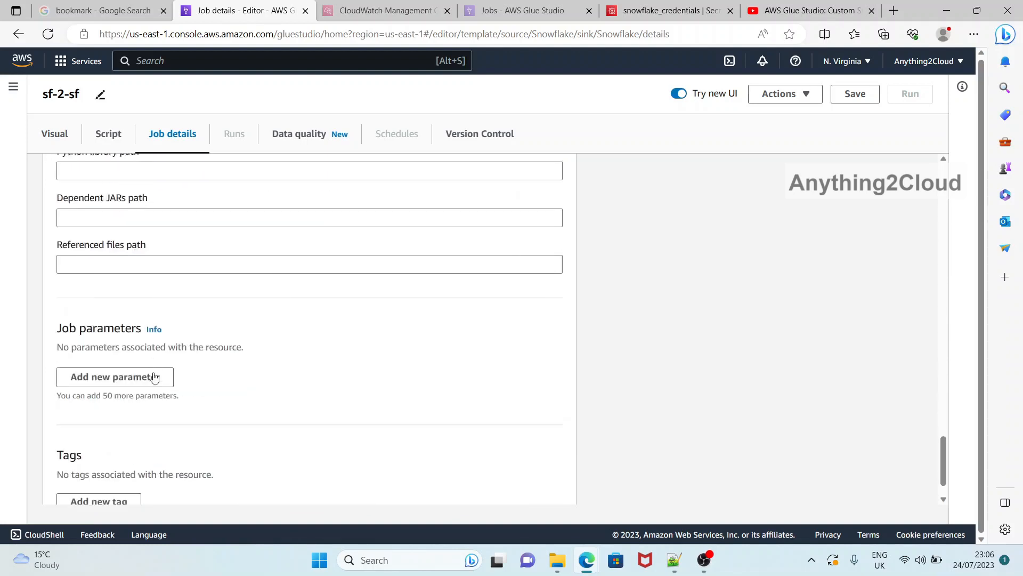
# Save the sf-2-sf job.
pyautogui.scroll(20, 155, 376)
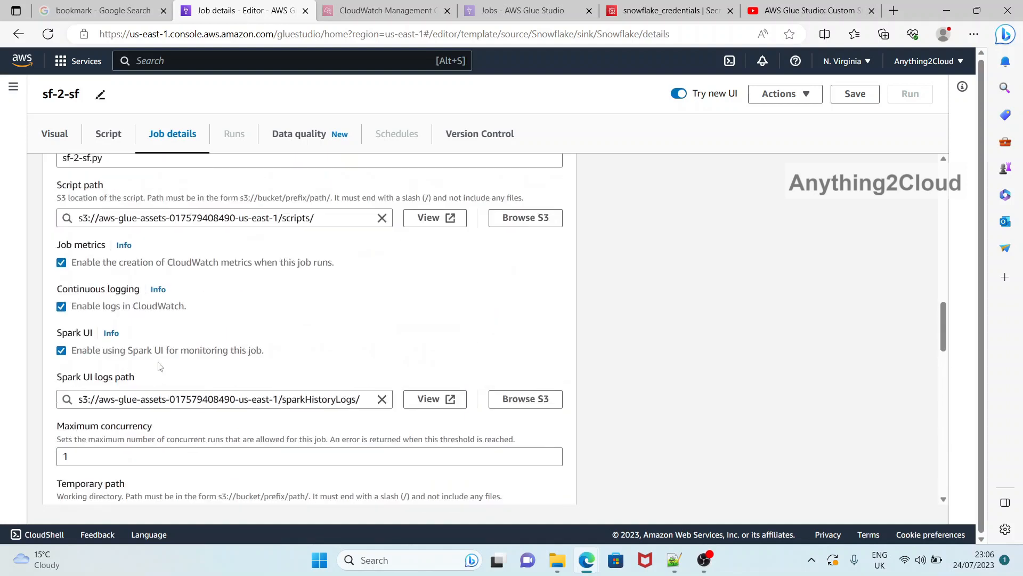
pyautogui.scroll(8, 159, 367)
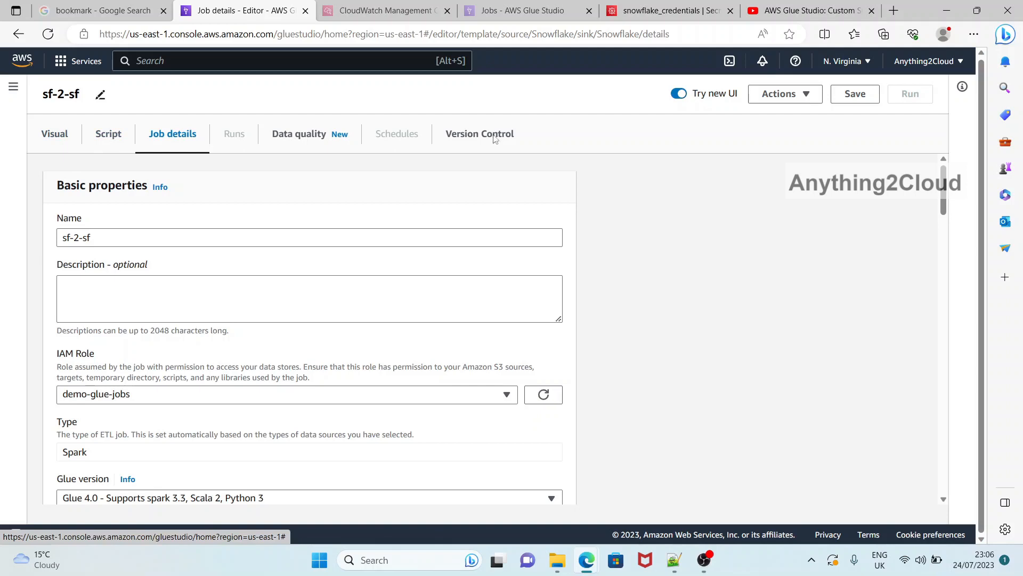
pyautogui.click(875, 93)
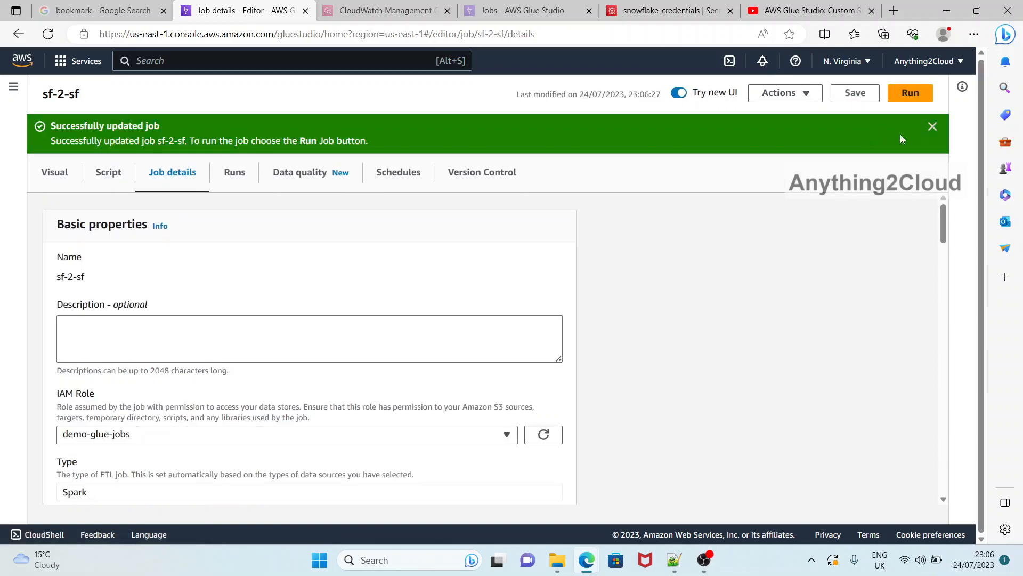
# Run the sf-2-sf job from its visual editor and dismiss the notifications.
pyautogui.click(933, 126)
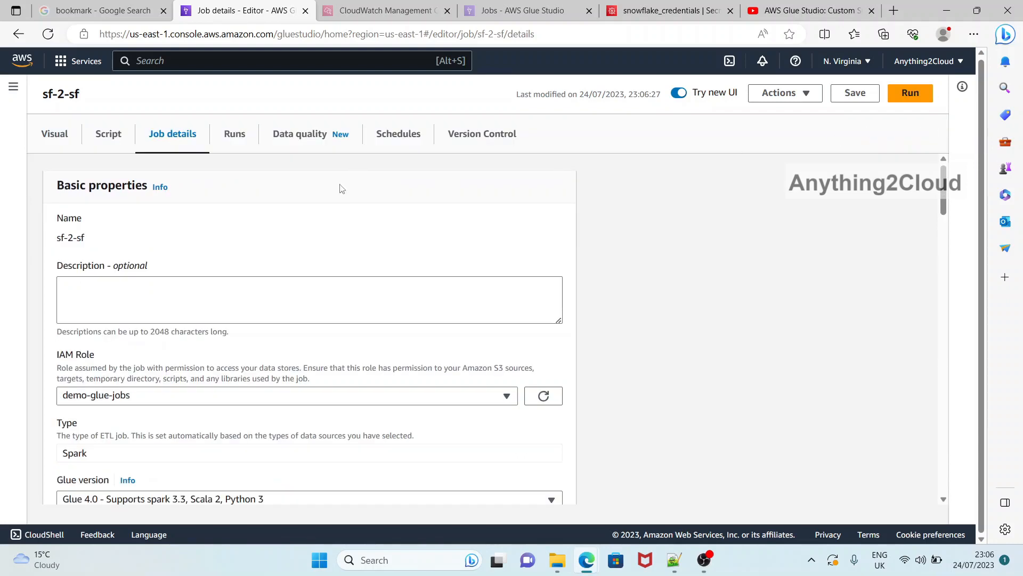
pyautogui.click(63, 141)
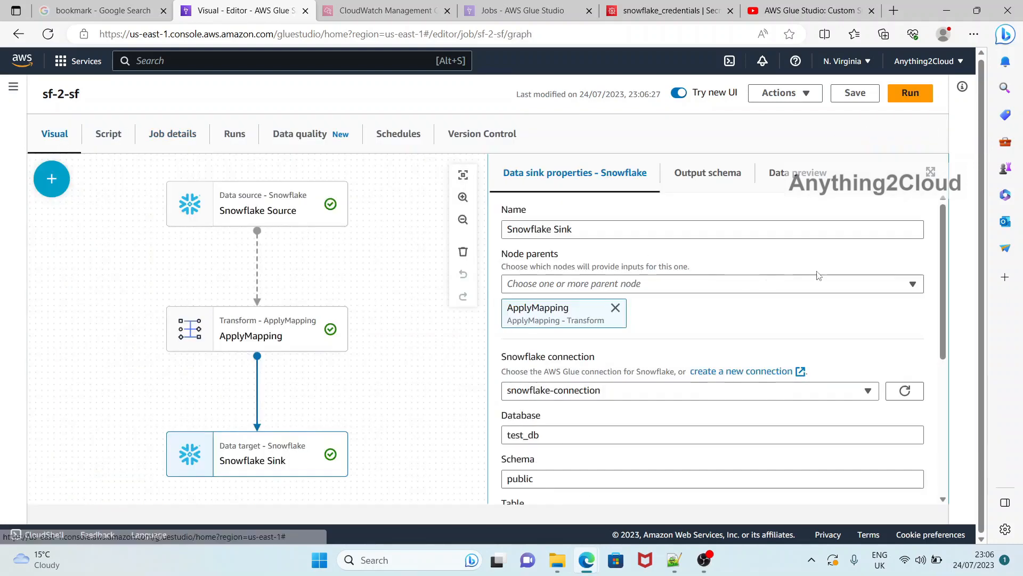
pyautogui.click(909, 94)
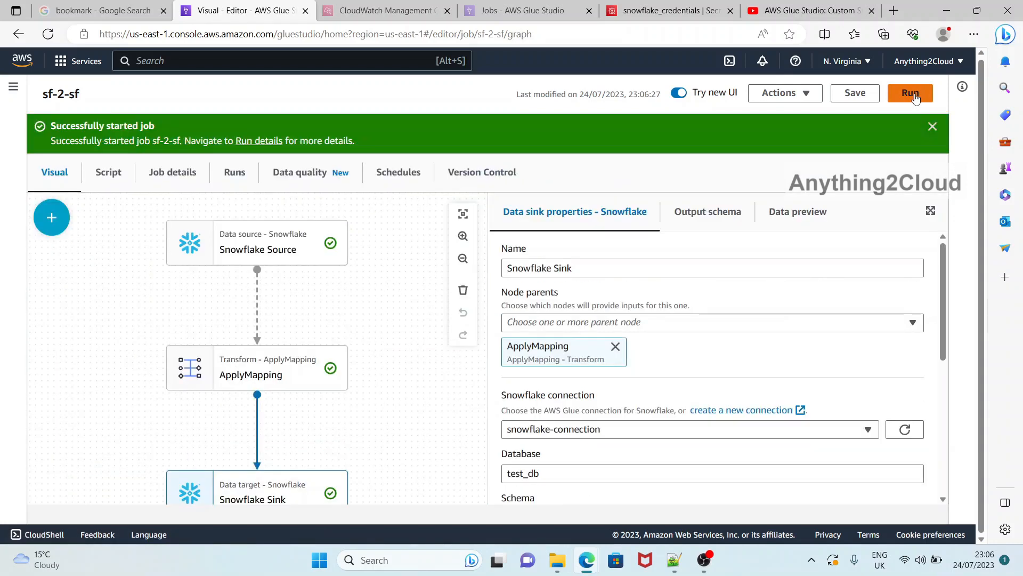
pyautogui.click(932, 127)
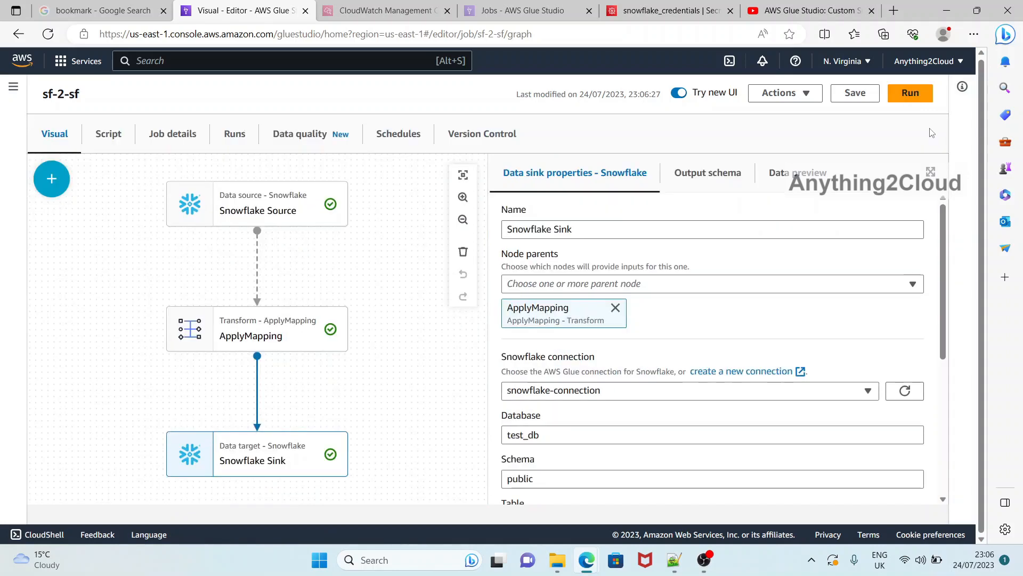
# Open the newest sf-2-sf run's details from job run monitoring and look through its status and metrics.
pyautogui.click(17, 94)
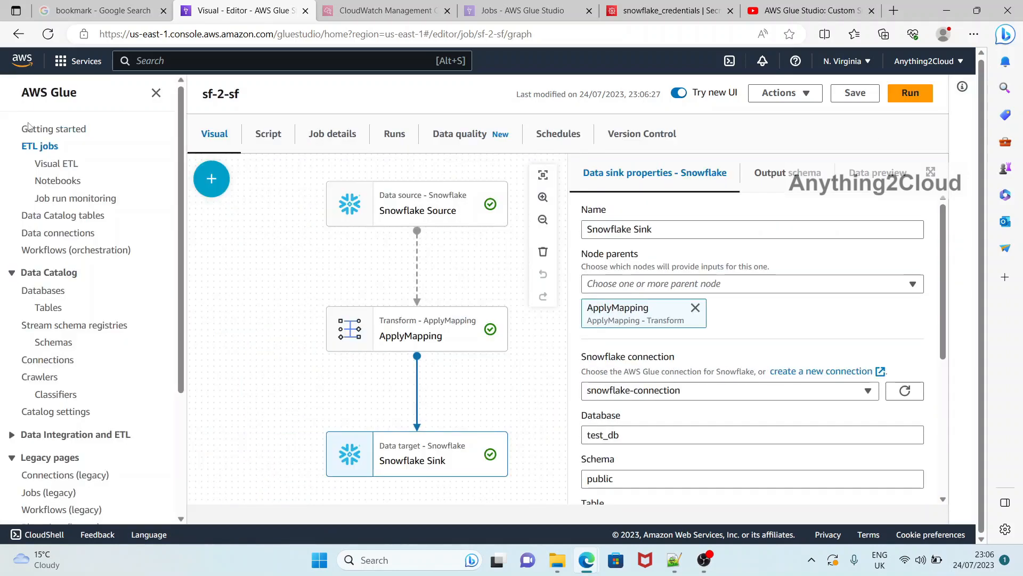
pyautogui.click(70, 202)
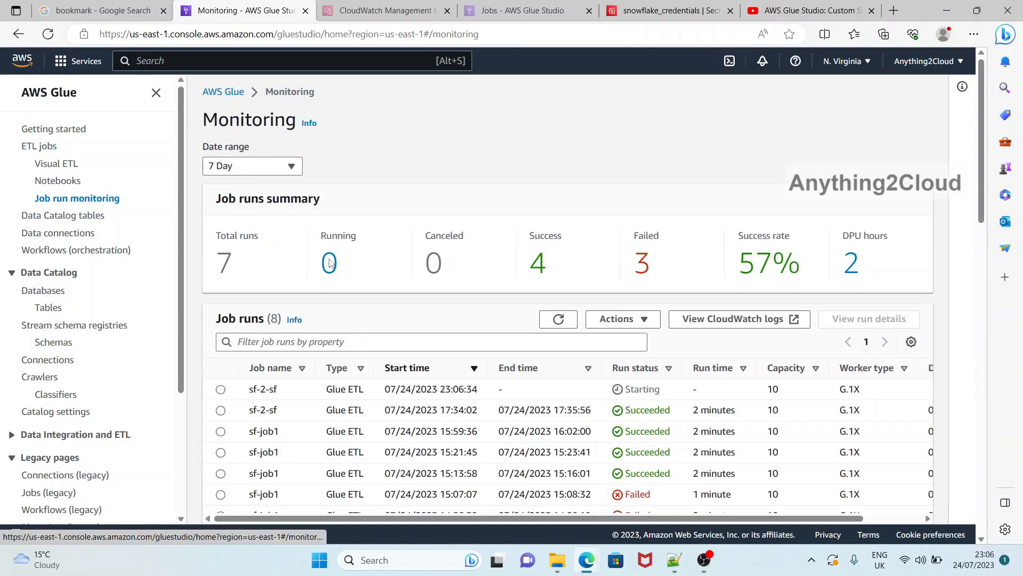
pyautogui.click(564, 320)
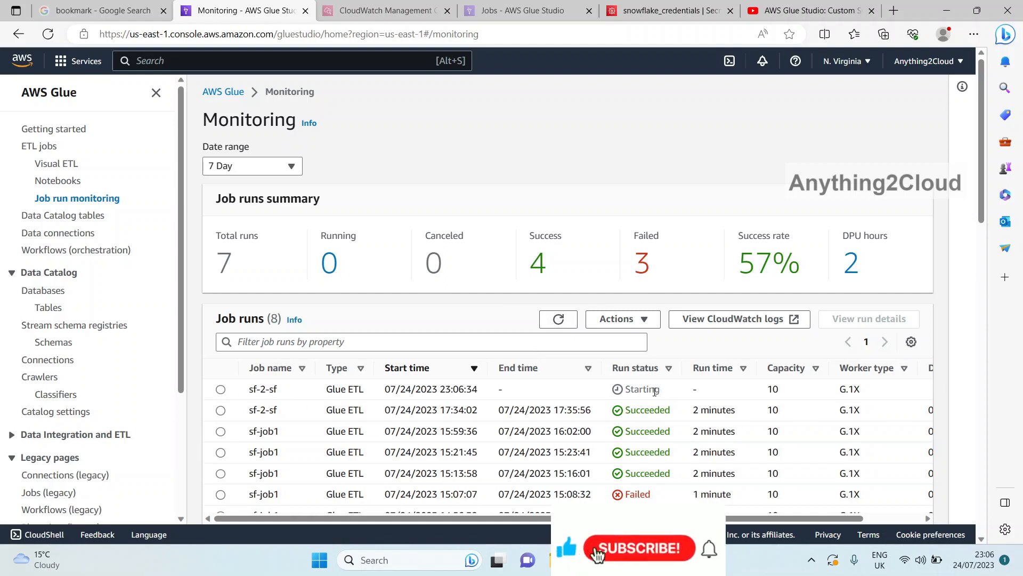
pyautogui.click(221, 390)
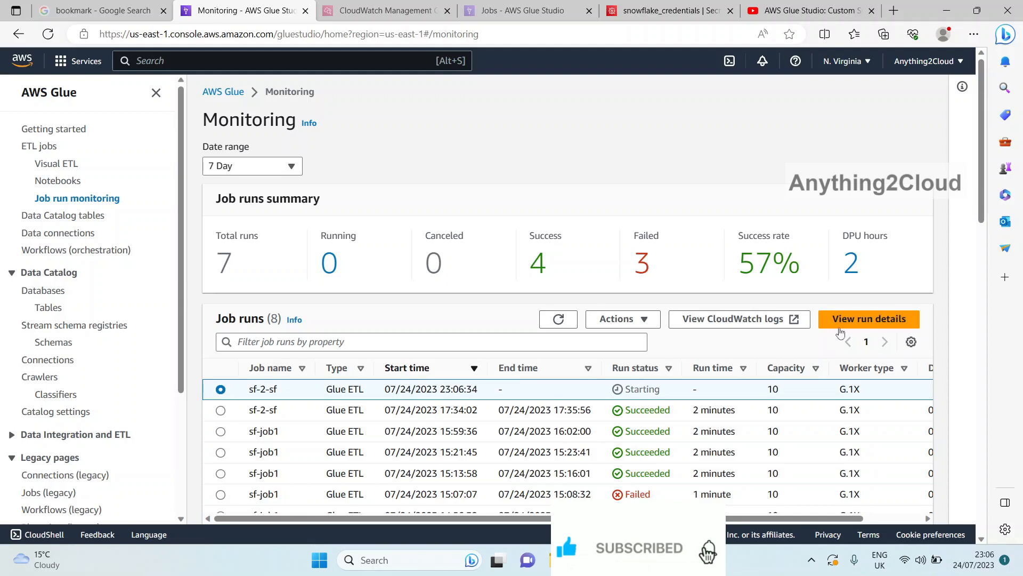
pyautogui.click(841, 320)
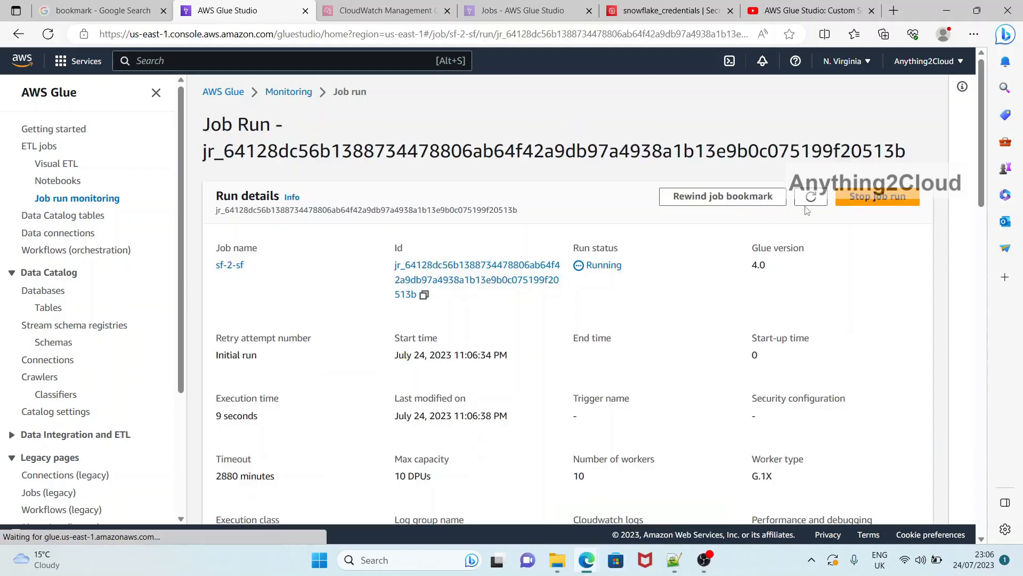
pyautogui.scroll(-15, 805, 211)
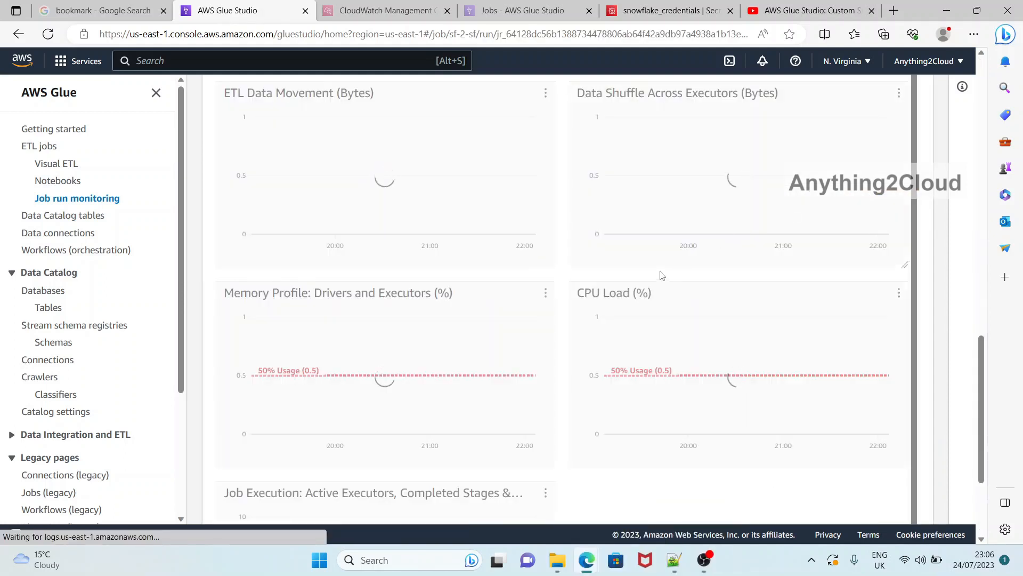
pyautogui.scroll(5, 639, 271)
pyautogui.scroll(10, 639, 272)
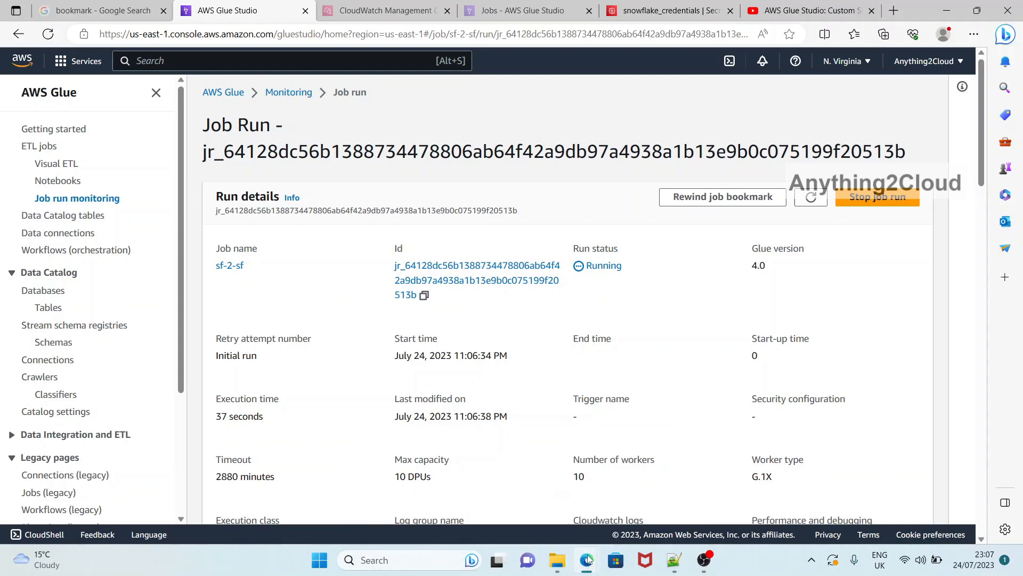
# Switch to Snowflake, change the first query to select * from TEST_DB.PUBLIC.INVENTORY, run it, and refresh the database objects.
pyautogui.moveTo(587, 559)
pyautogui.click(581, 483)
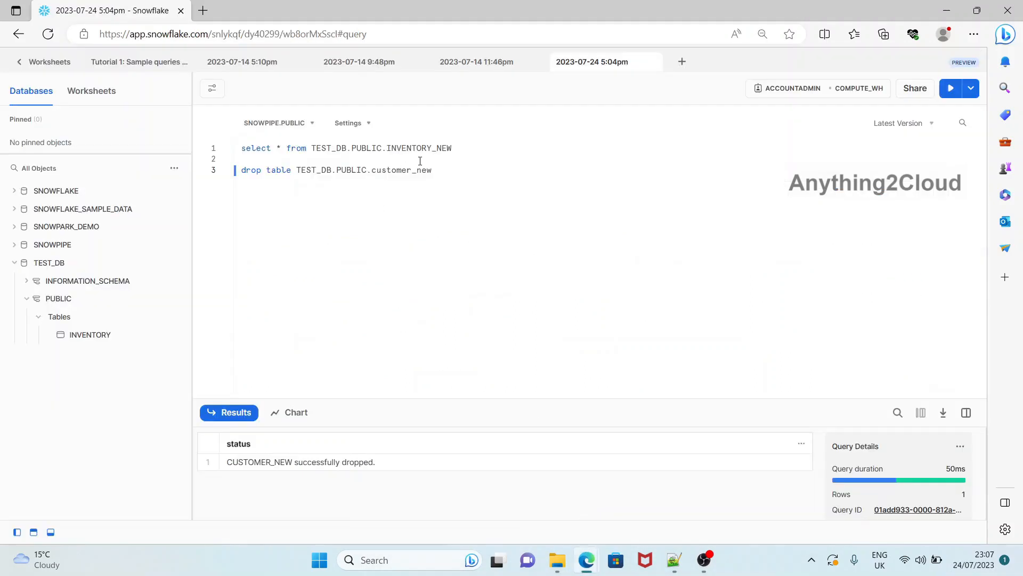
pyautogui.click(434, 148)
pyautogui.hotkey('shift', 'Home')
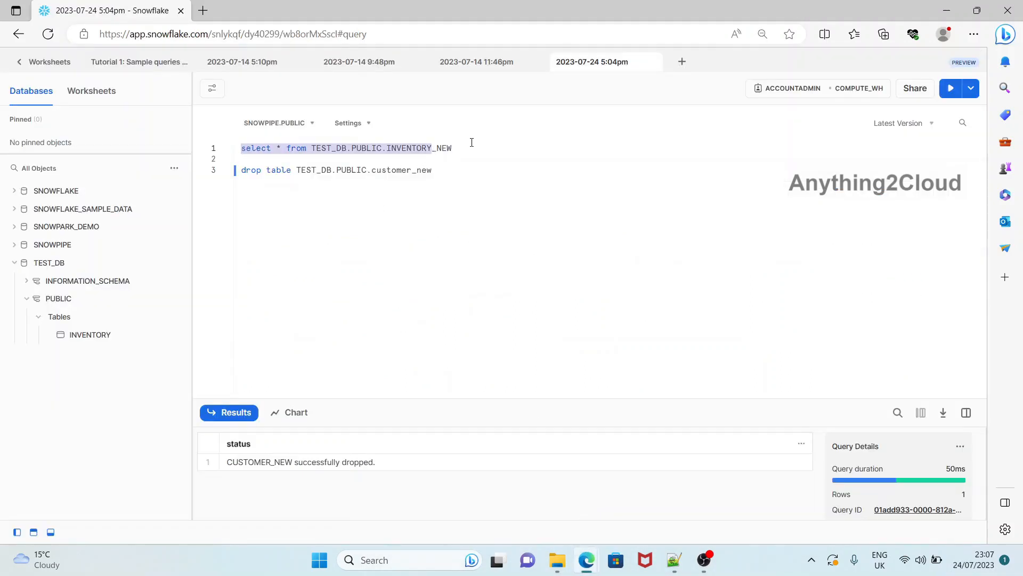
pyautogui.press('Left')
pyautogui.moveTo(433, 148); pyautogui.dragTo(215, 155)
pyautogui.press('BackSpace')
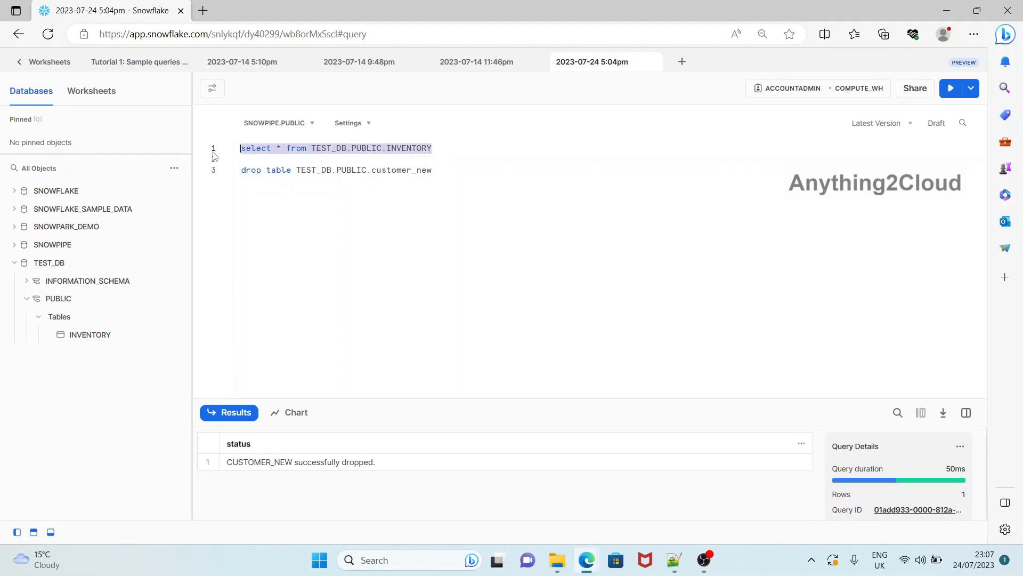
pyautogui.click(950, 88)
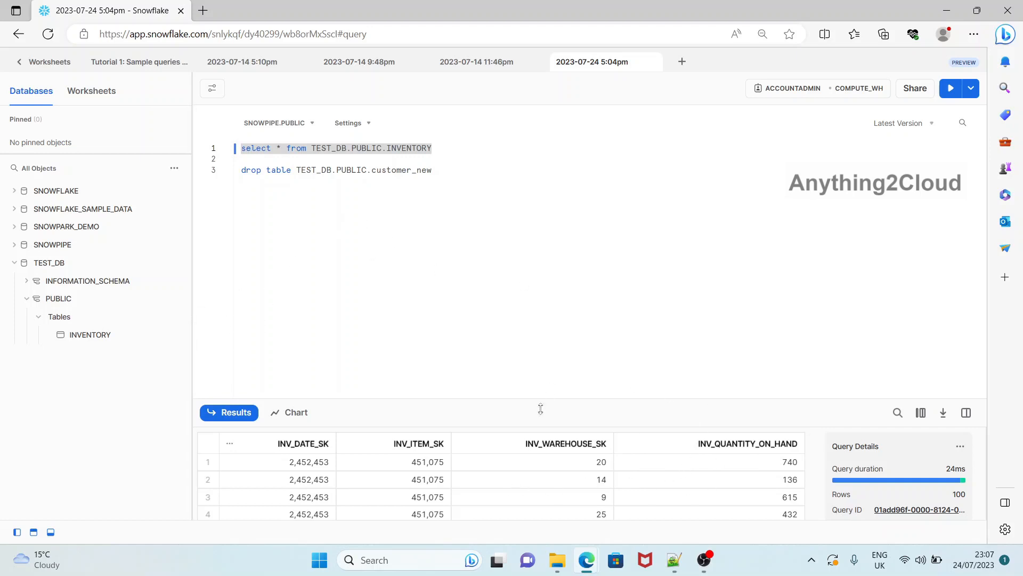
pyautogui.click(569, 267)
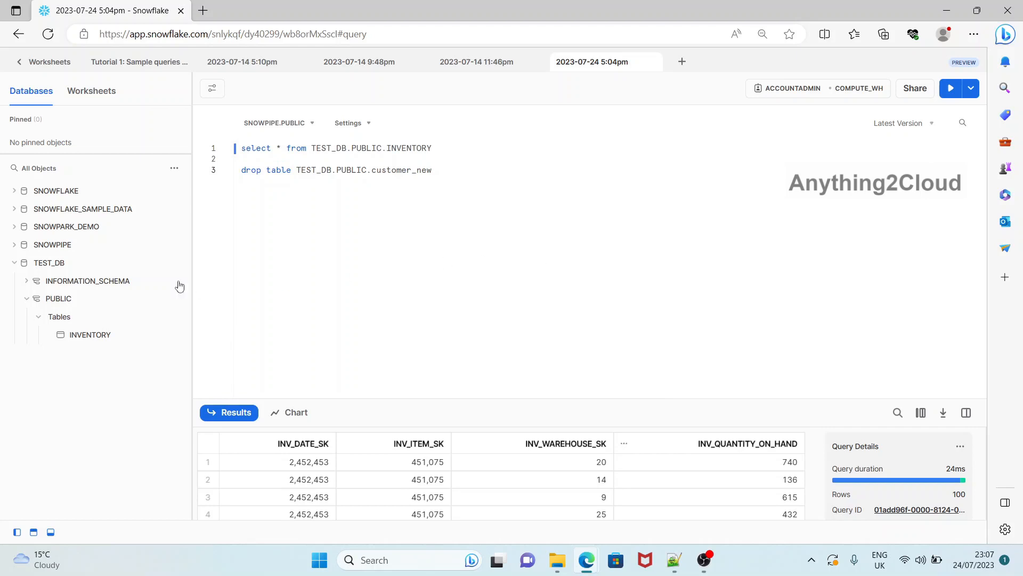
pyautogui.click(174, 168)
pyautogui.moveTo(79, 339)
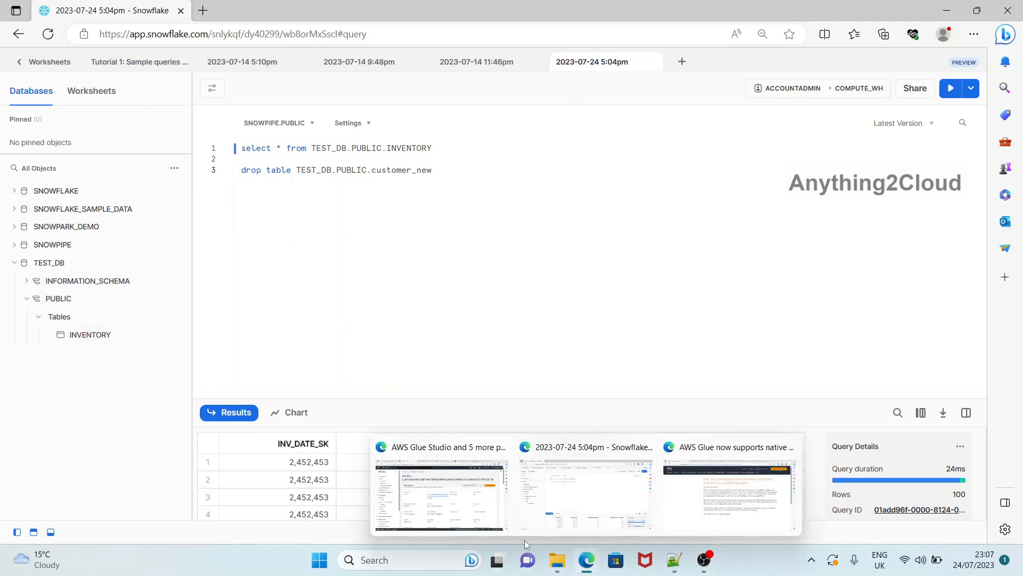
# Switch back to AWS Glue, refresh the run status, and reopen the newest sf-2-sf run's details from job run monitoring.
pyautogui.click(479, 496)
pyautogui.click(811, 197)
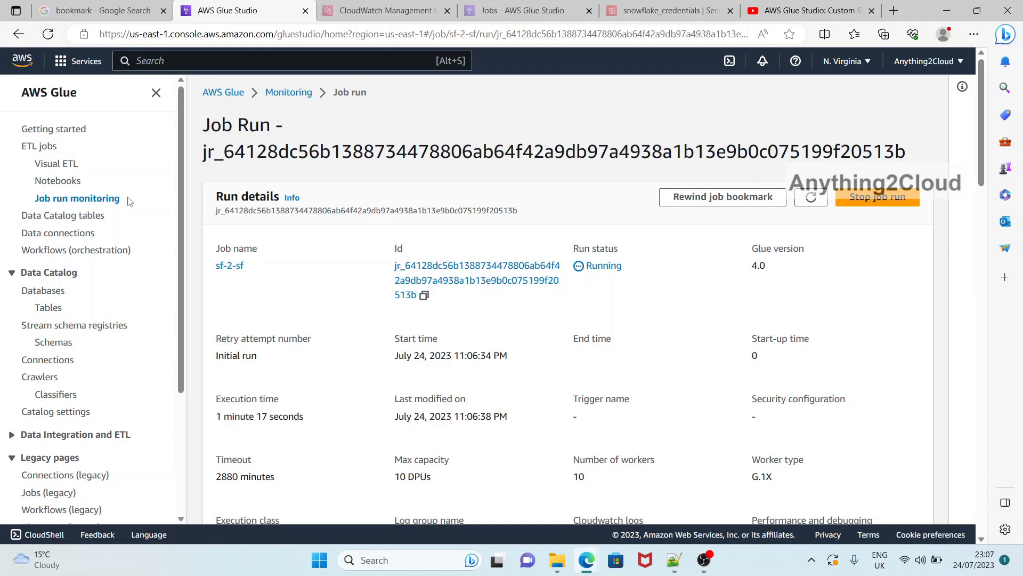
pyautogui.click(54, 199)
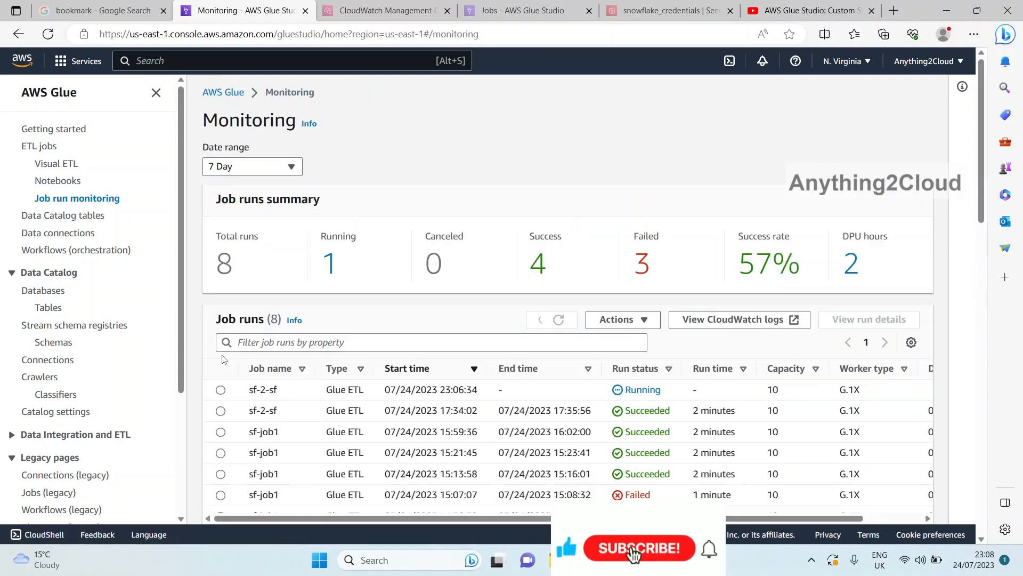
pyautogui.click(221, 389)
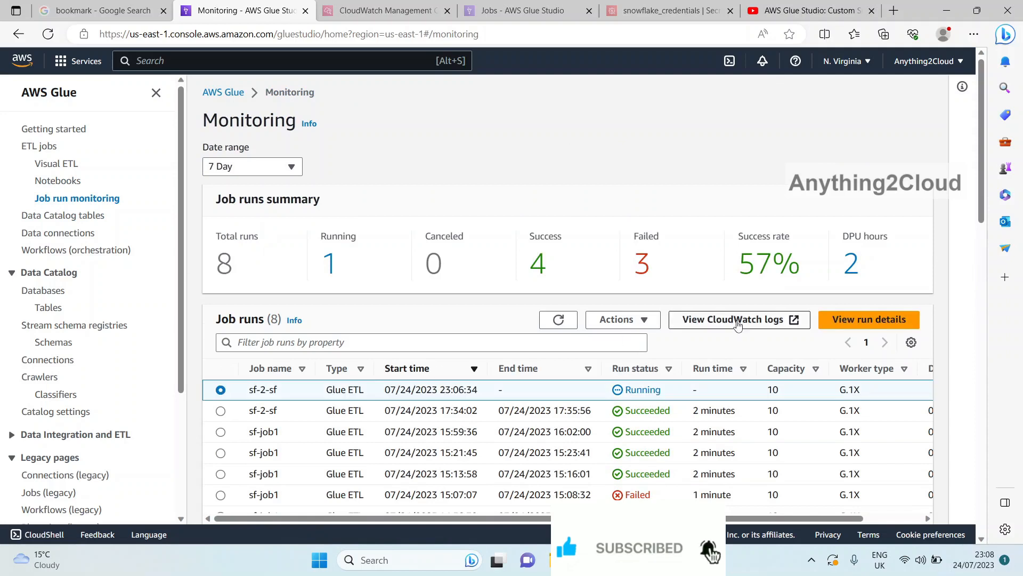
pyautogui.click(872, 319)
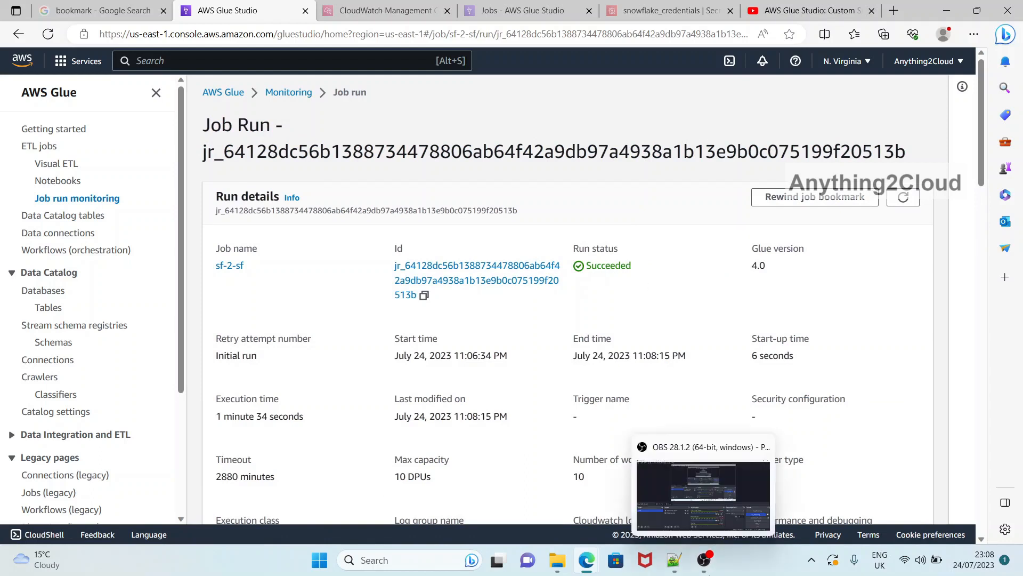
# Switch to Snowflake, refresh the database objects to check the TEST_DB PUBLIC tables, and rerun the INVENTORY query.
pyautogui.moveTo(586, 561)
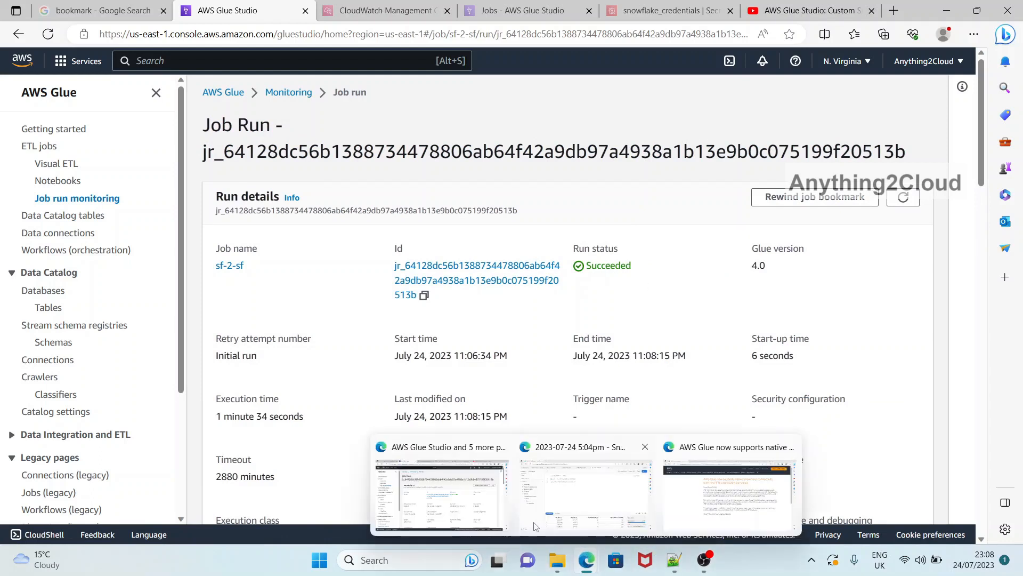
pyautogui.click(567, 500)
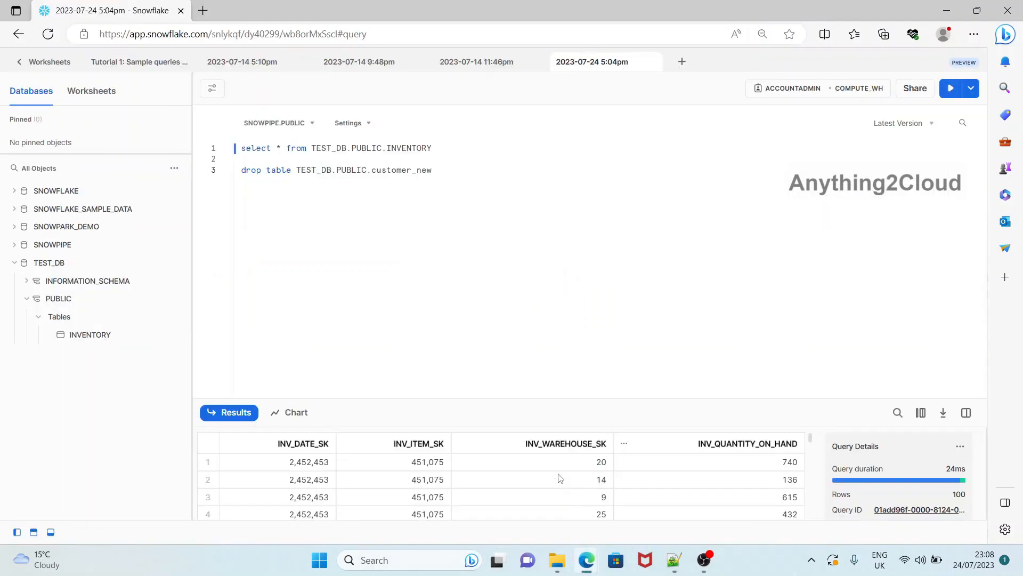
pyautogui.click(175, 168)
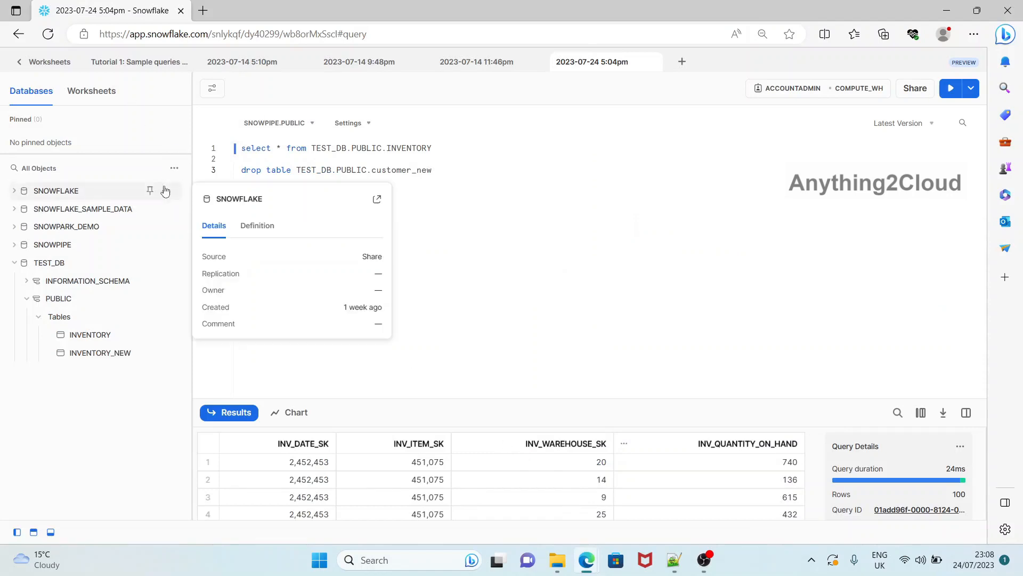
pyautogui.moveTo(83, 363)
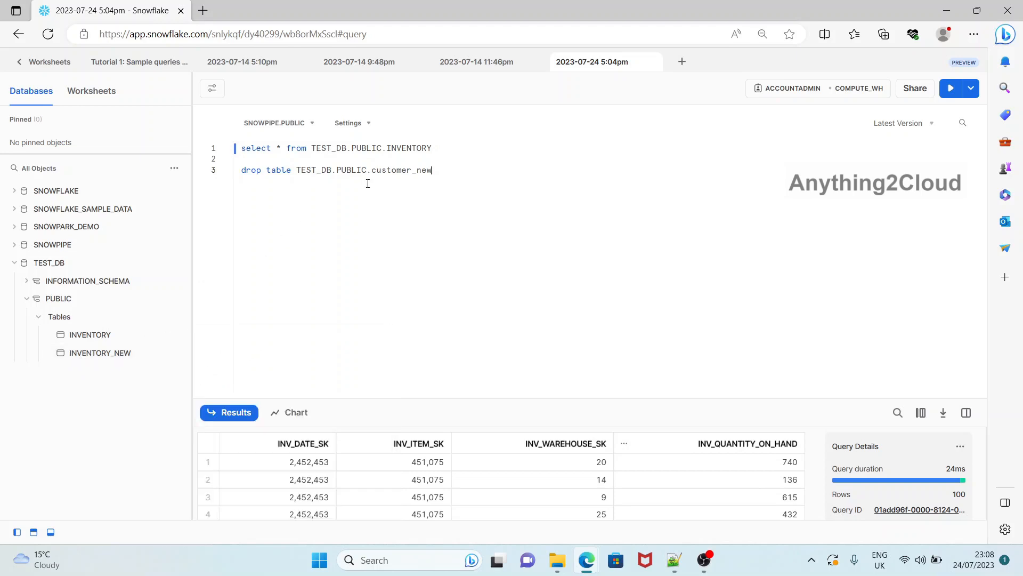
pyautogui.moveTo(451, 154); pyautogui.dragTo(301, 142)
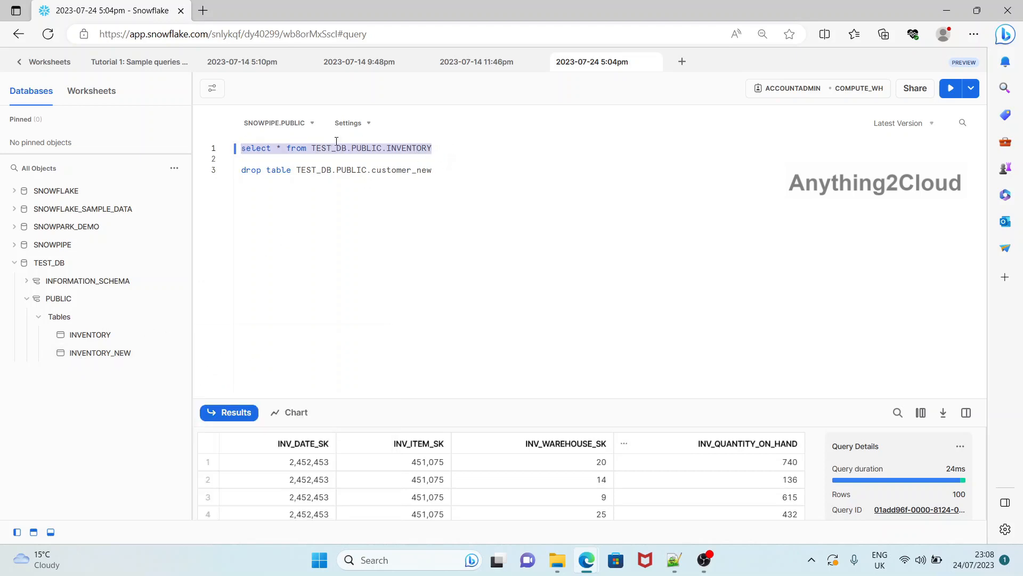
pyautogui.click(951, 88)
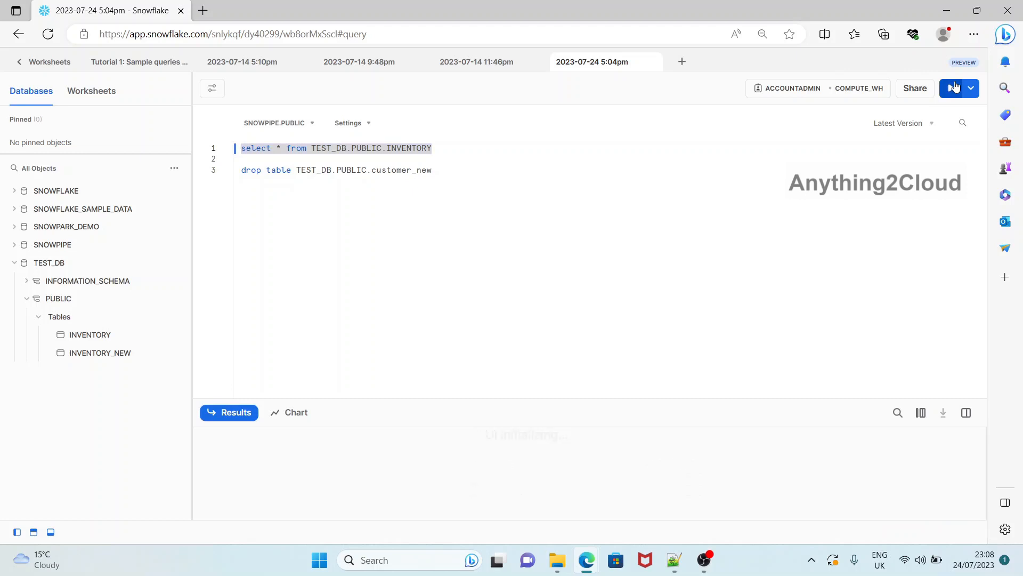
# Add the query select * from TEST_DB.PUBLIC.INVENTORY_new below the drop table statement and try to run it.
pyautogui.click(437, 158)
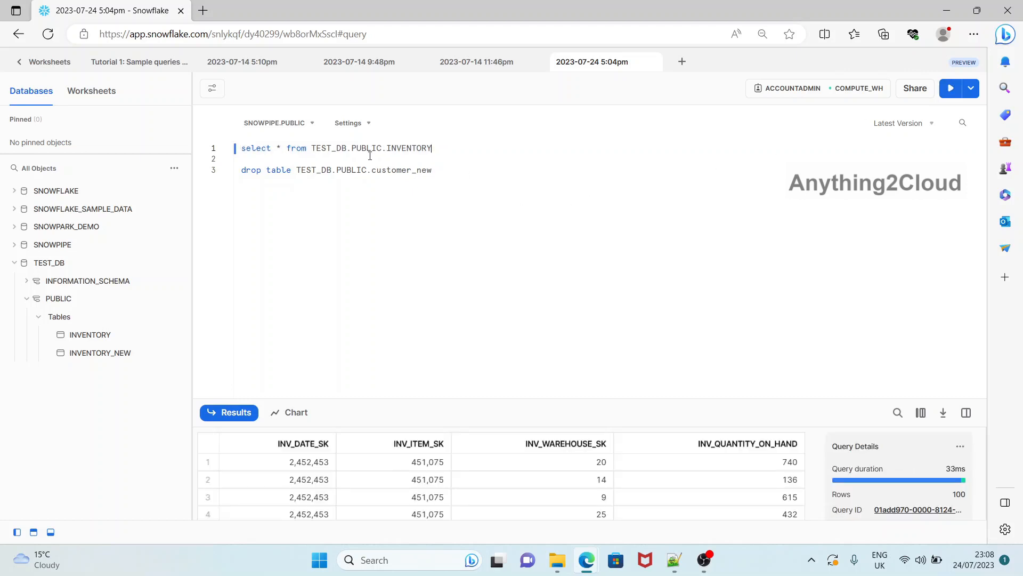
pyautogui.keyDown('shift'); pyautogui.click(242, 148); pyautogui.keyUp('shift')
pyautogui.hotkey('ctrl', 'c')
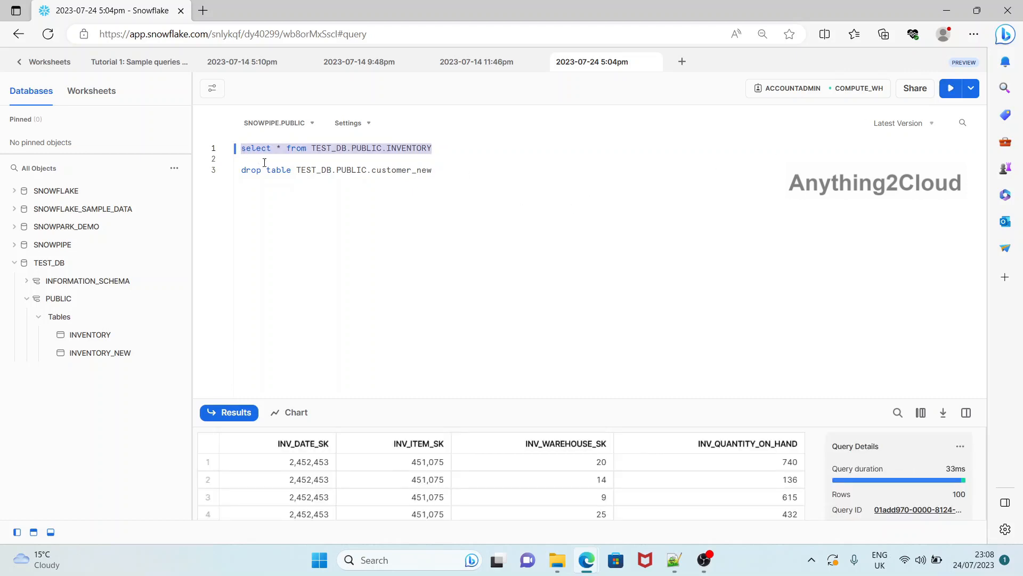
pyautogui.click(460, 174)
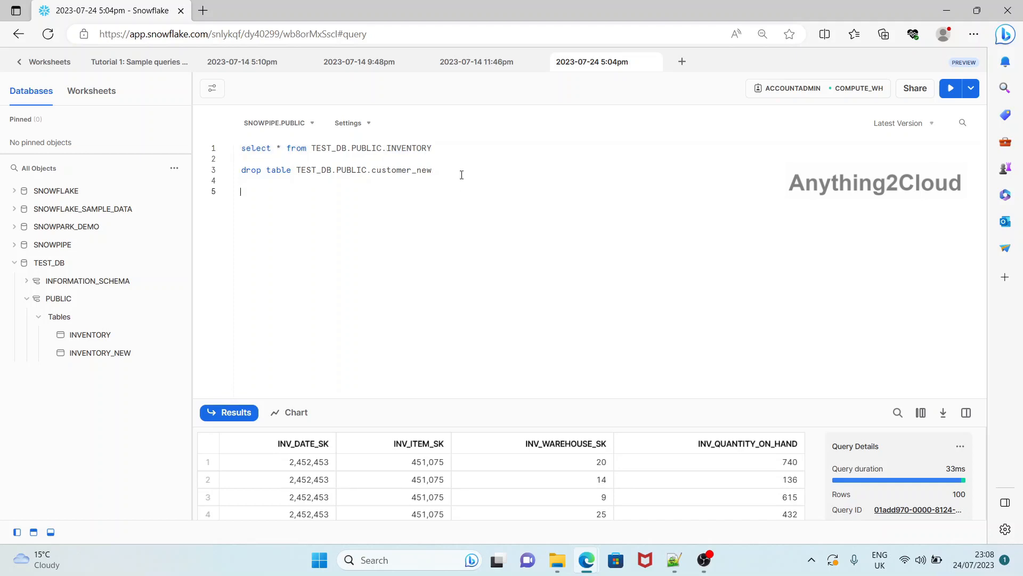
pyautogui.hotkey('ctrl', 'v')
pyautogui.write('_')
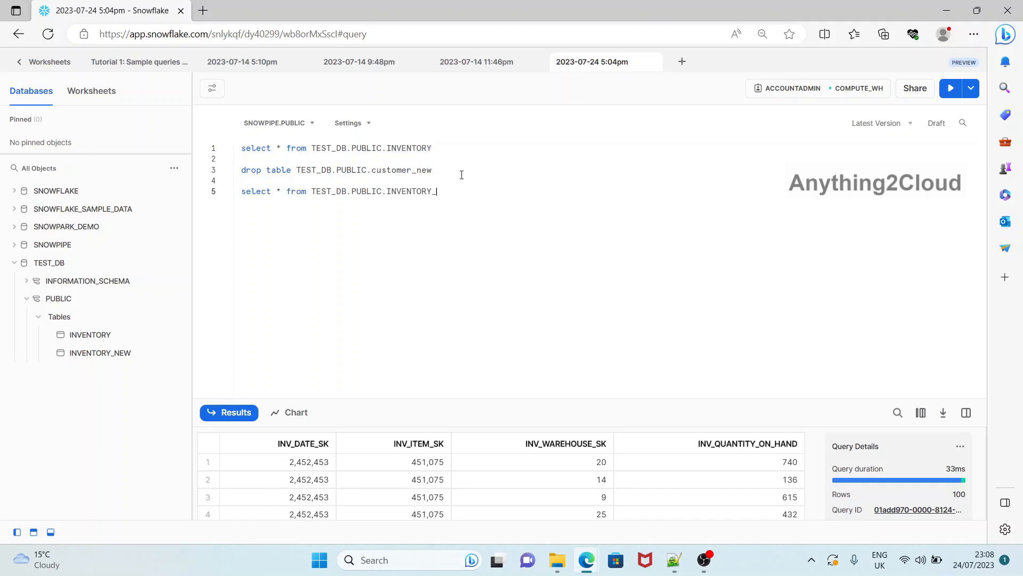
pyautogui.write('n')
pyautogui.click(473, 182)
pyautogui.keyDown('shift'); pyautogui.click(471, 189); pyautogui.keyUp('shift')
pyautogui.click(951, 88)
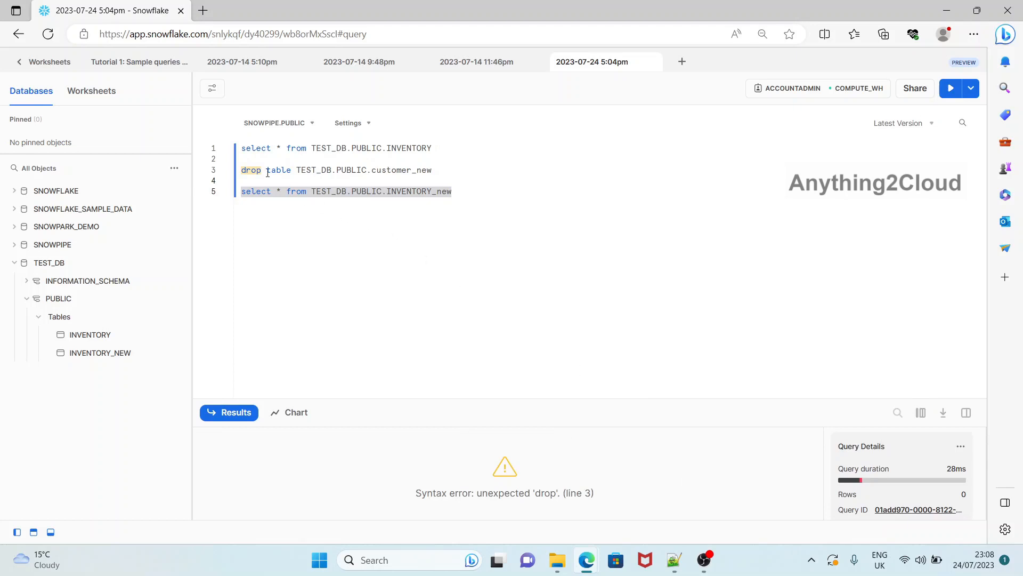
# Run only the INVENTORY_new select statement on line 5 to examine the copied table's columns and rows.
pyautogui.click(258, 191)
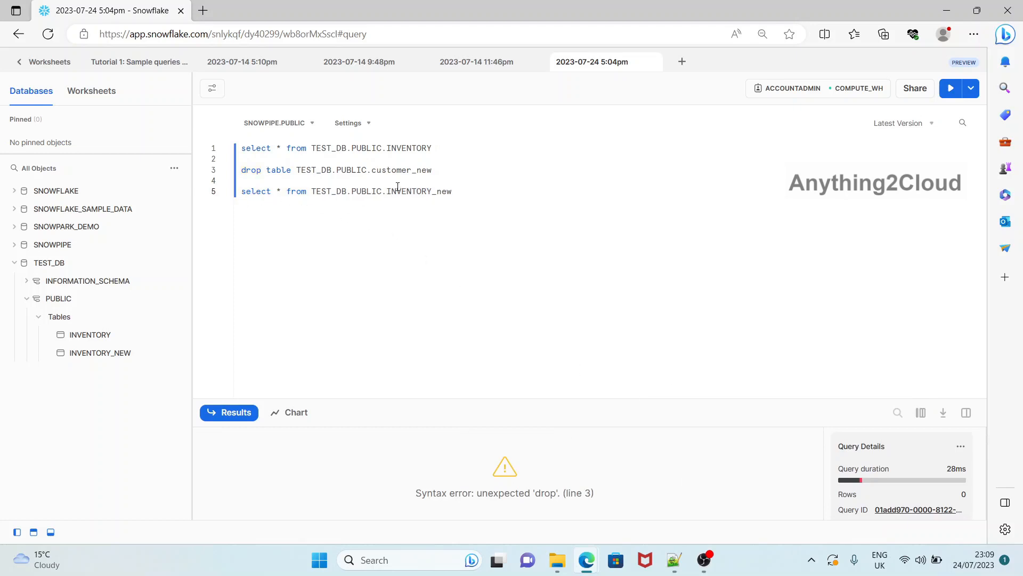
pyautogui.keyDown('shift'); pyautogui.click(475, 191); pyautogui.keyUp('shift')
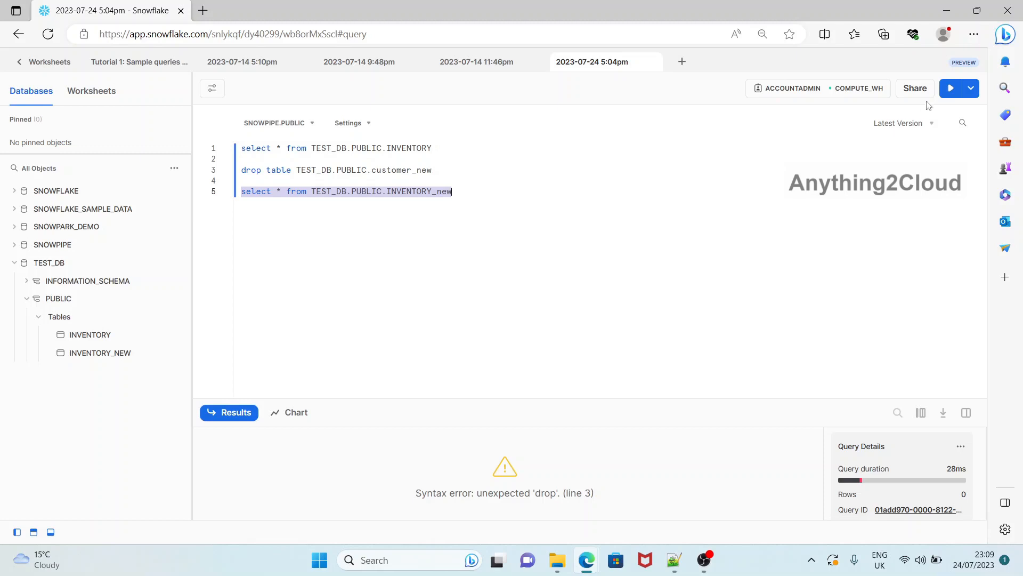
pyautogui.click(951, 88)
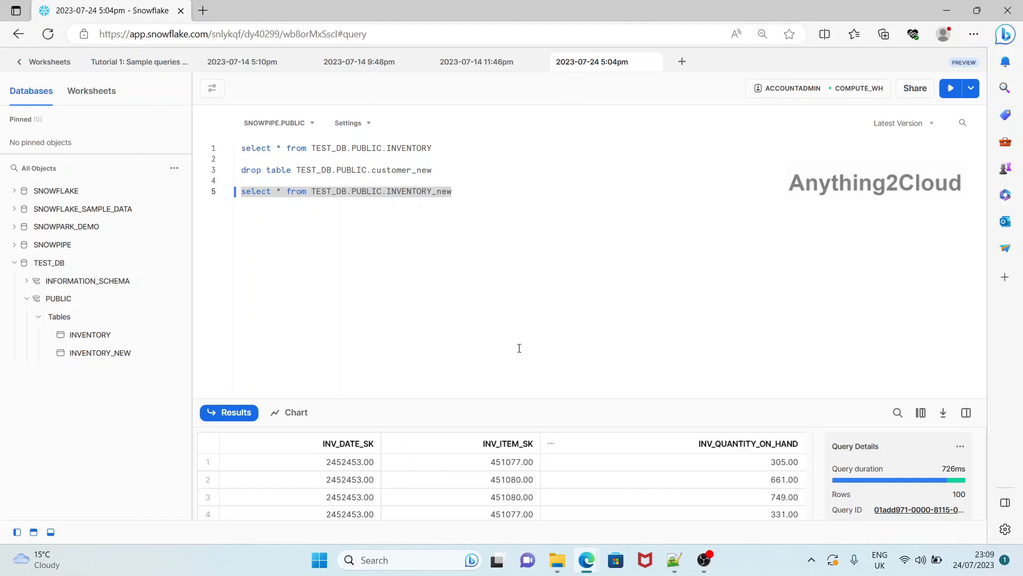
# Run the INVENTORY select on line 1 and the INVENTORY_new select on line 5 separately to compare both tables' columns.
pyautogui.moveTo(431, 148); pyautogui.dragTo(239, 148)
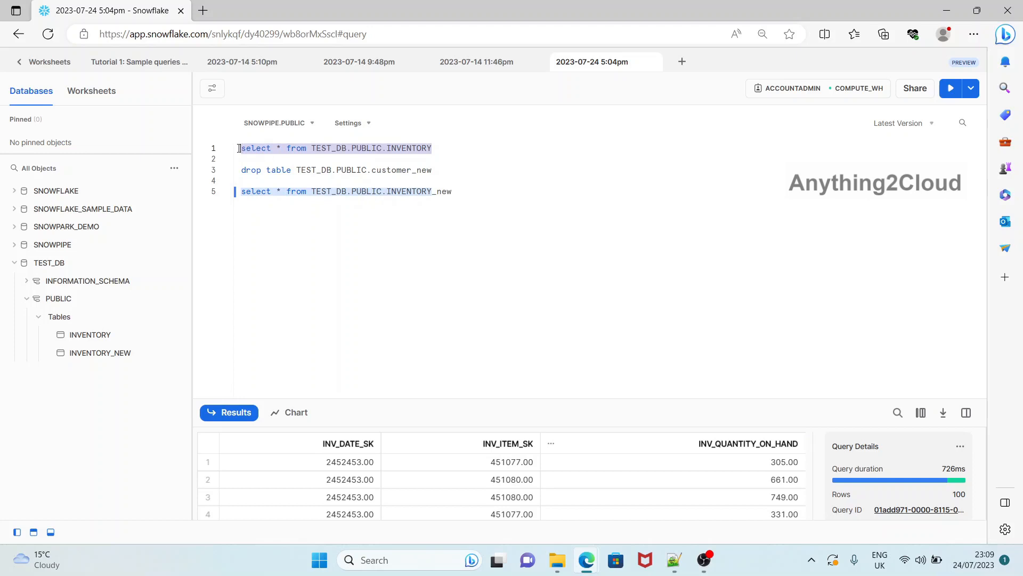
pyautogui.click(951, 88)
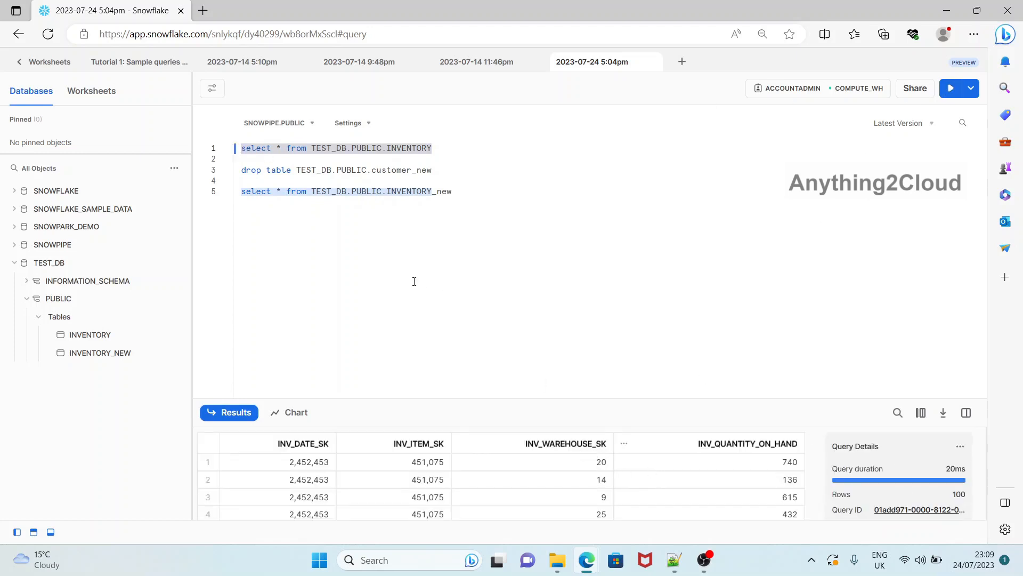
pyautogui.click(431, 252)
pyautogui.moveTo(467, 194); pyautogui.dragTo(243, 196)
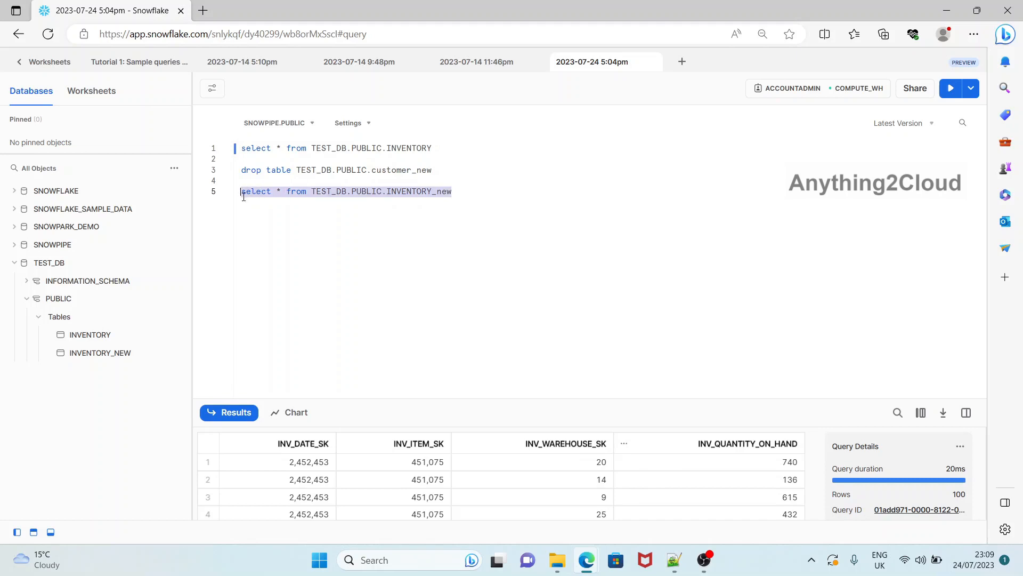
pyautogui.click(950, 88)
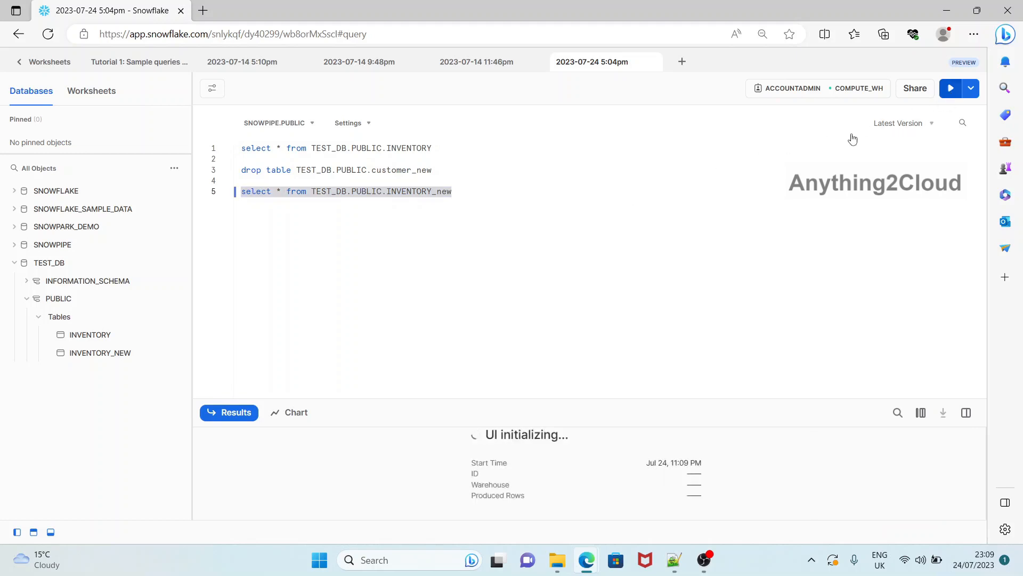
# Switch to AWS Glue, open the sf-2-sf job from the Visual ETL jobs list, and select its Snowflake Source node.
pyautogui.moveTo(586, 560)
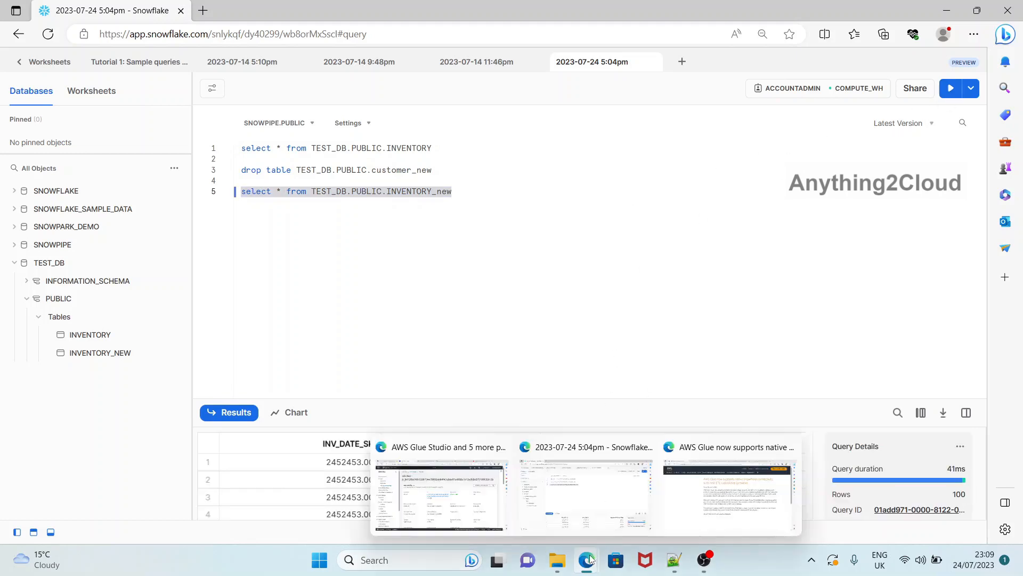
pyautogui.click(461, 511)
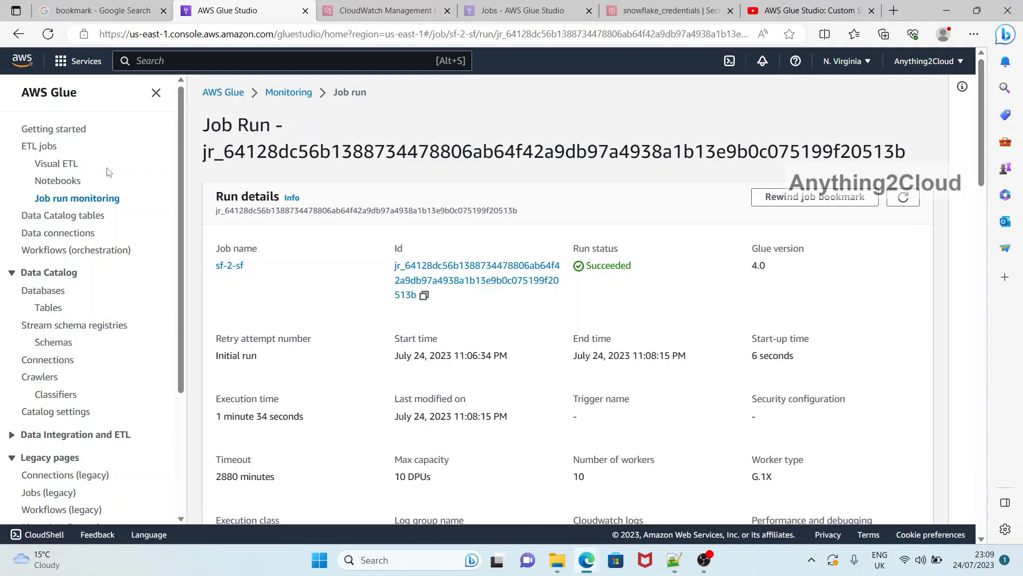
pyautogui.click(64, 164)
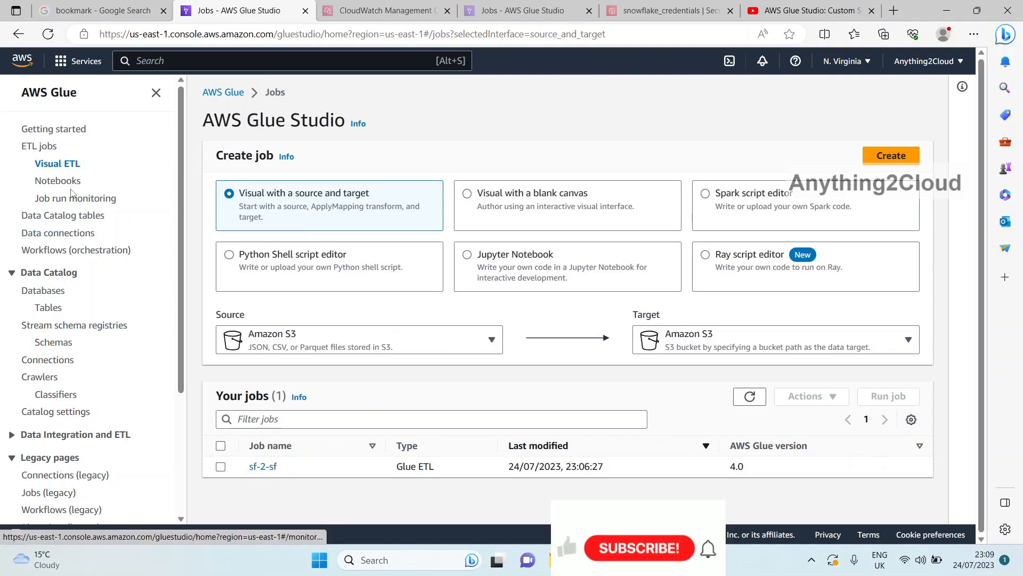
pyautogui.click(271, 468)
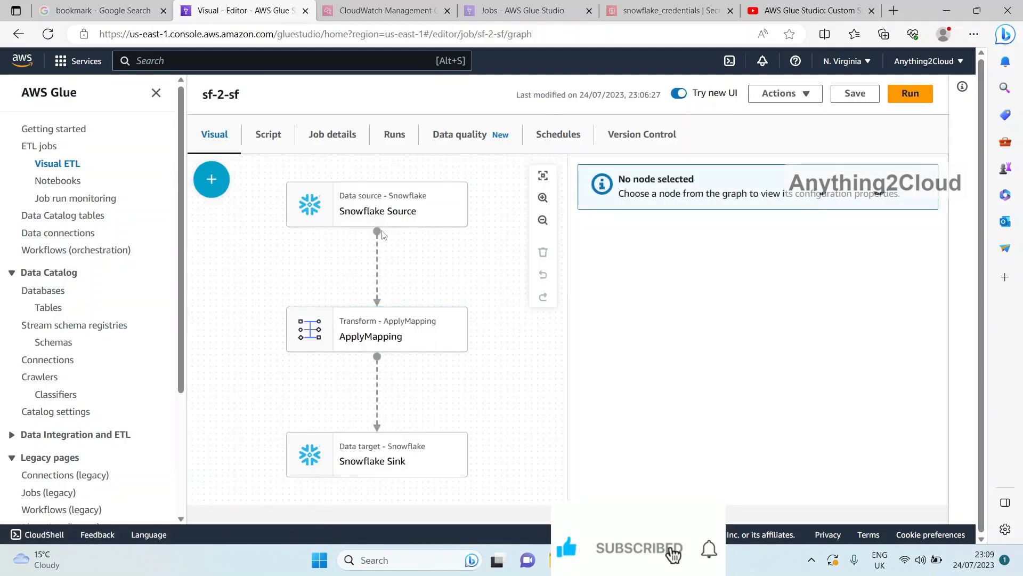
pyautogui.click(392, 213)
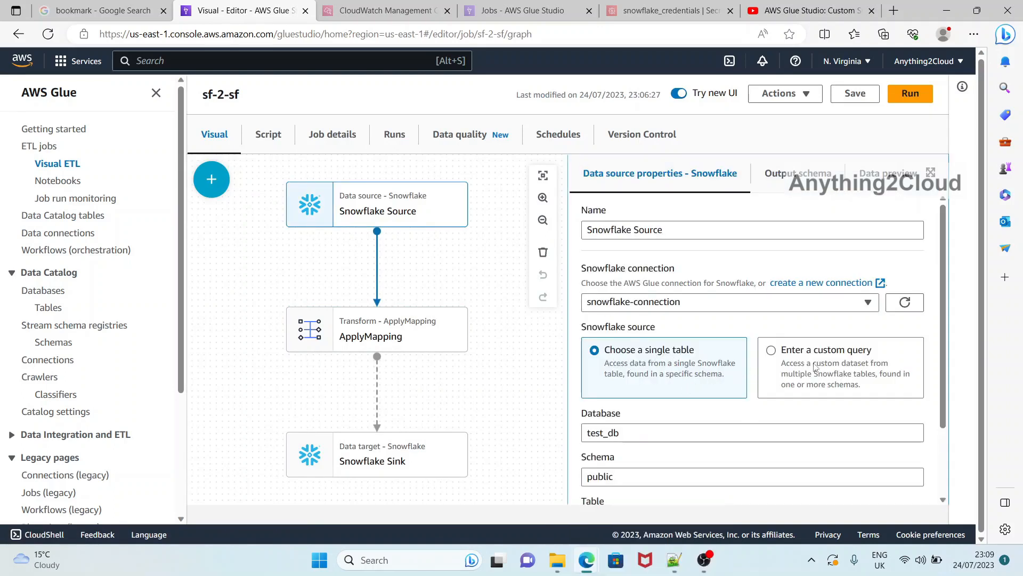
# Set the Snowflake source to use a custom query and begin the query with select * from.
pyautogui.click(771, 351)
pyautogui.scroll(-4, 693, 351)
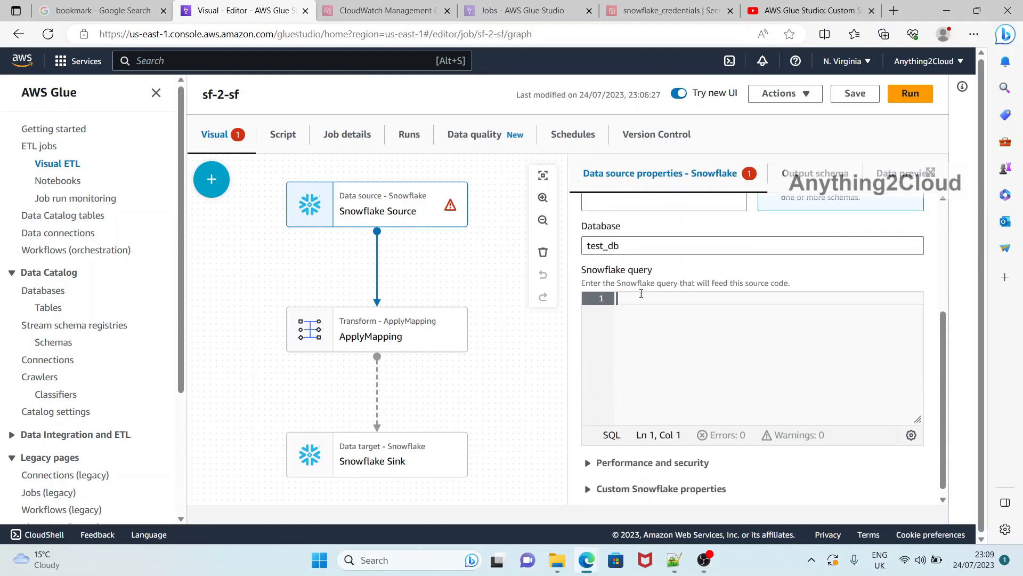
pyautogui.click(641, 296)
pyautogui.write('select')
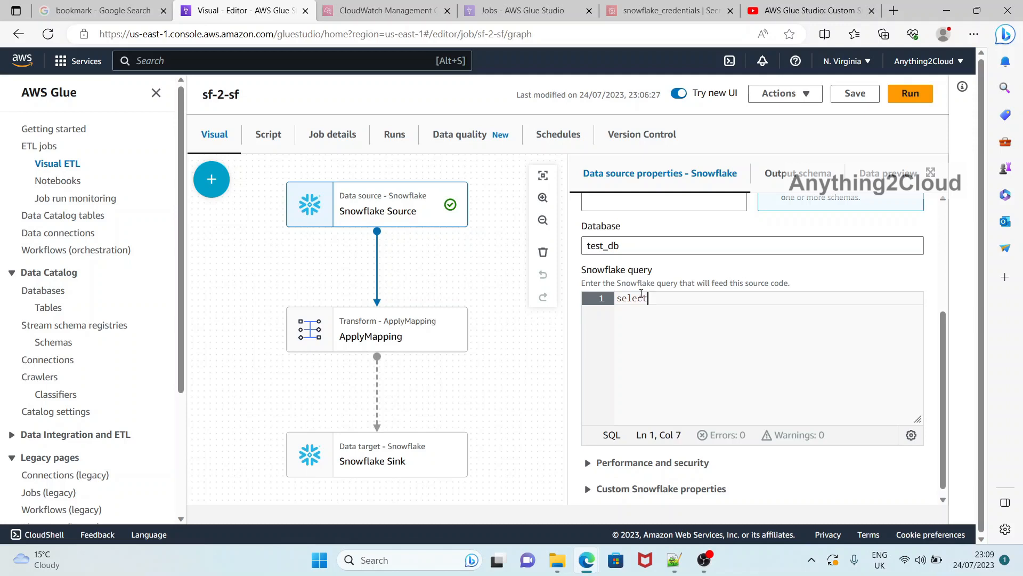
pyautogui.write(' * from')
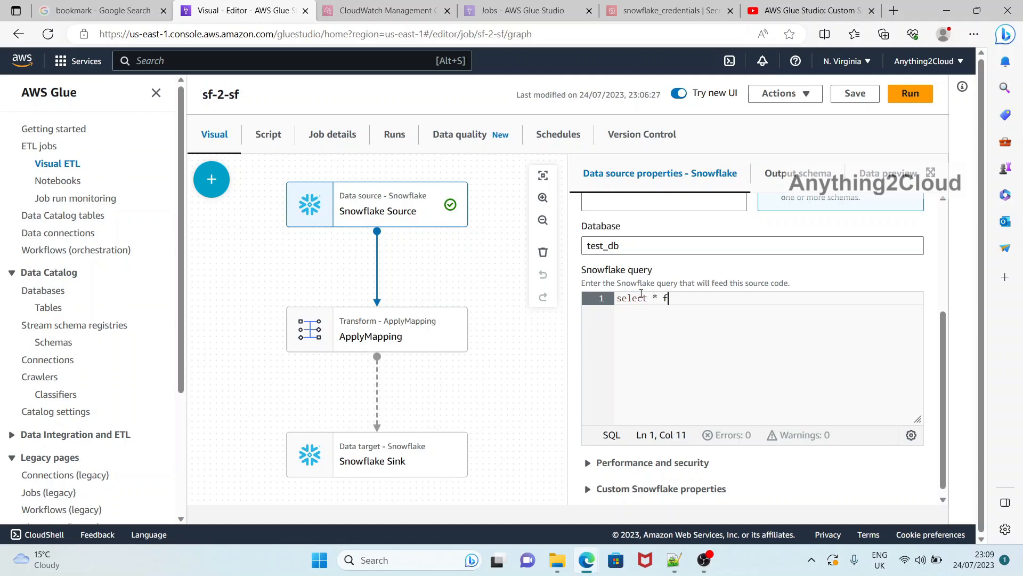
# Switch to Snowflake and copy the statement select * from TEST_DB.PUBLIC.INVENTORY on line 1.
pyautogui.moveTo(586, 559)
pyautogui.click(525, 493)
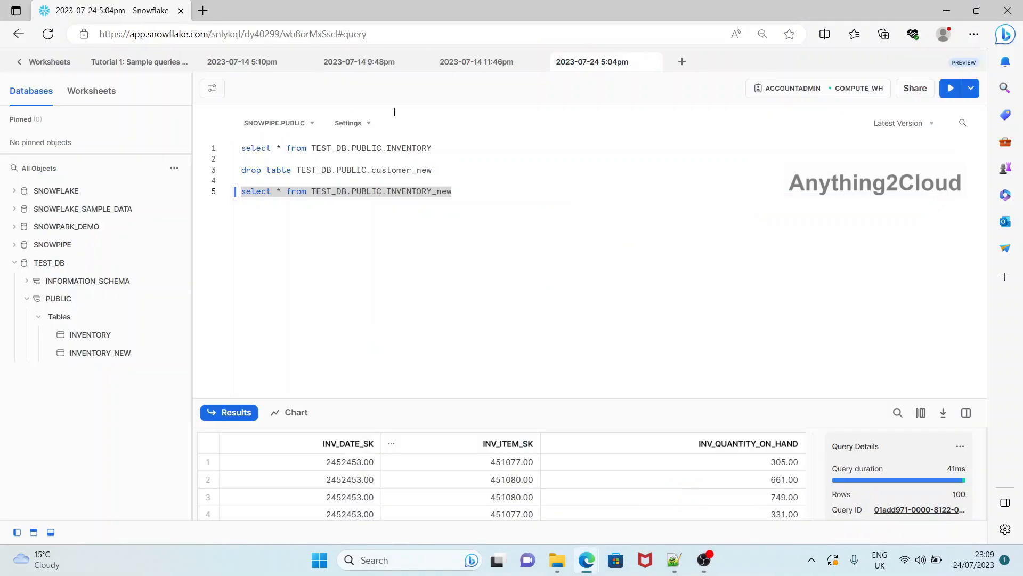
pyautogui.click(441, 149)
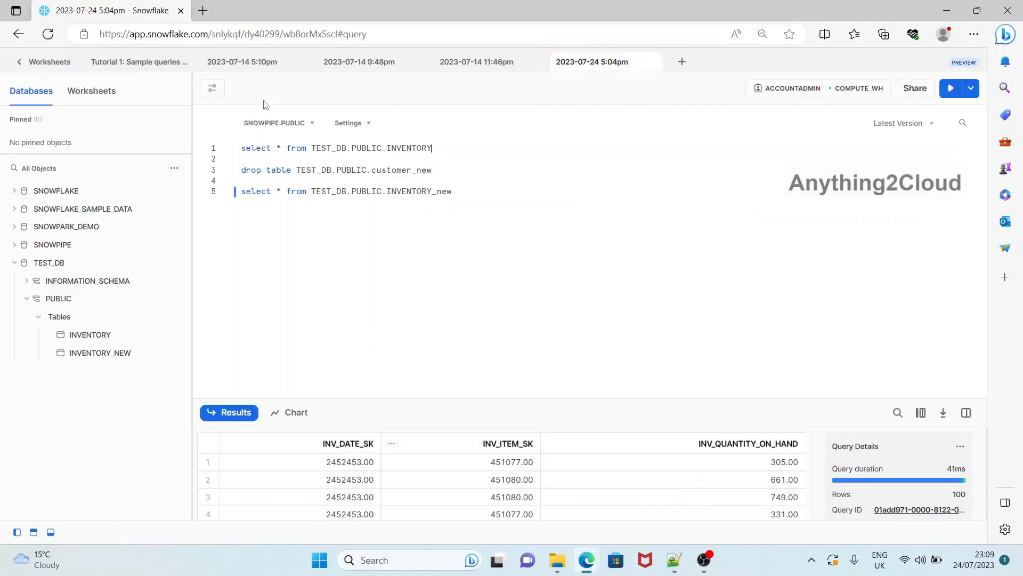
pyautogui.keyDown('shift'); pyautogui.click(240, 148); pyautogui.keyUp('shift')
pyautogui.hotkey('ctrl', 'c')
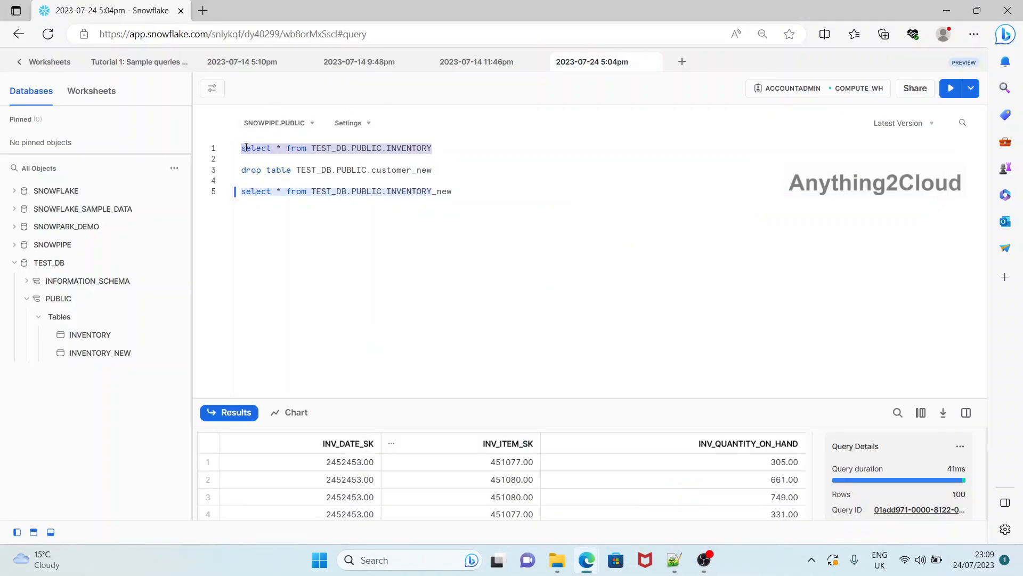
# Switch back to AWS Glue and replace the partial source query with the copied select * from TEST_DB.PUBLIC.INVENTORY.
pyautogui.moveTo(586, 559)
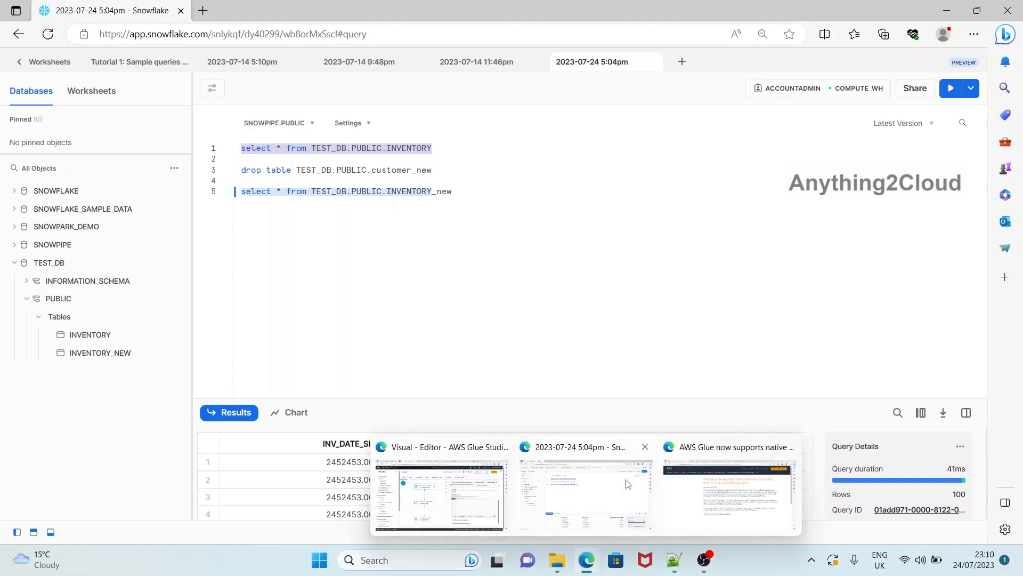
pyautogui.click(459, 498)
pyautogui.moveTo(688, 298); pyautogui.dragTo(596, 291)
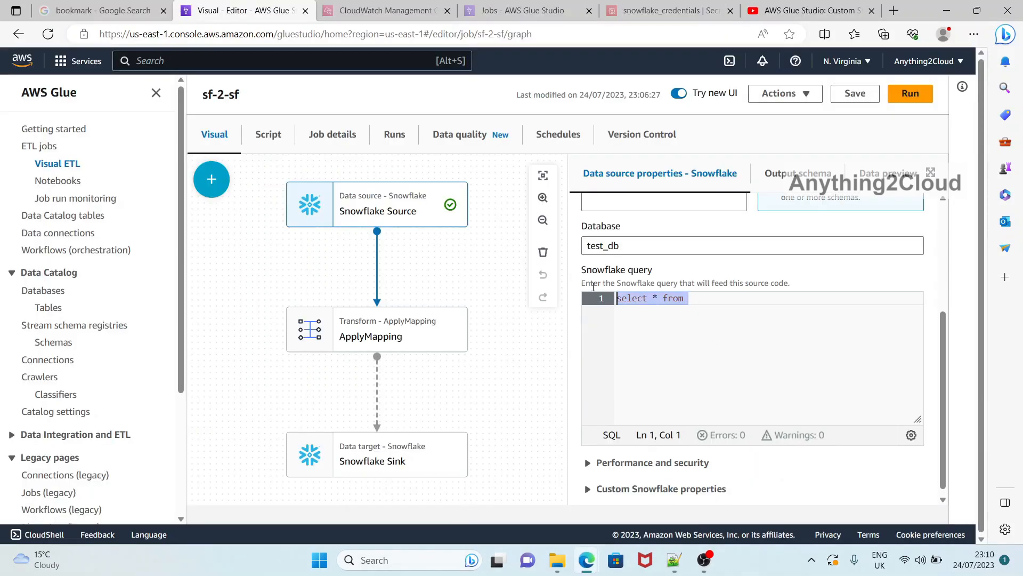
pyautogui.hotkey('ctrl', 'v')
pyautogui.scroll(4, 764, 318)
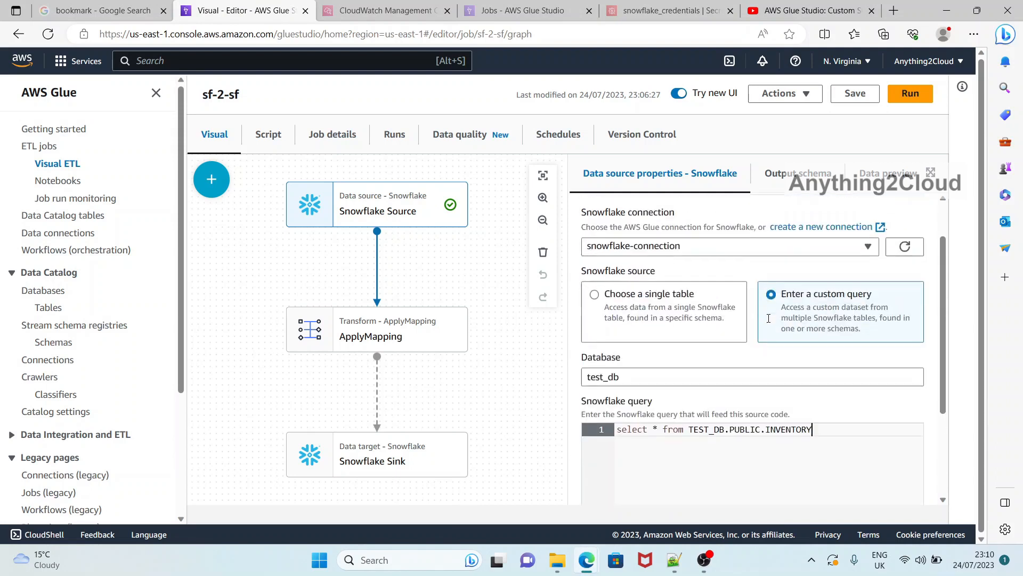
# Examine the query option in the generated script's Snowflake Source section, and return to the visual editor.
pyautogui.click(266, 133)
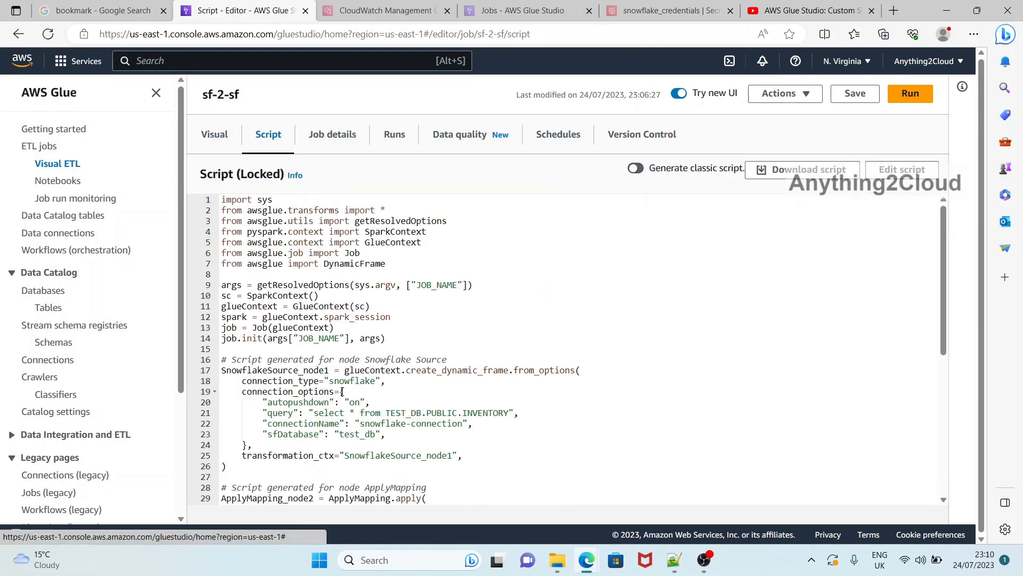
pyautogui.scroll(-2, 336, 333)
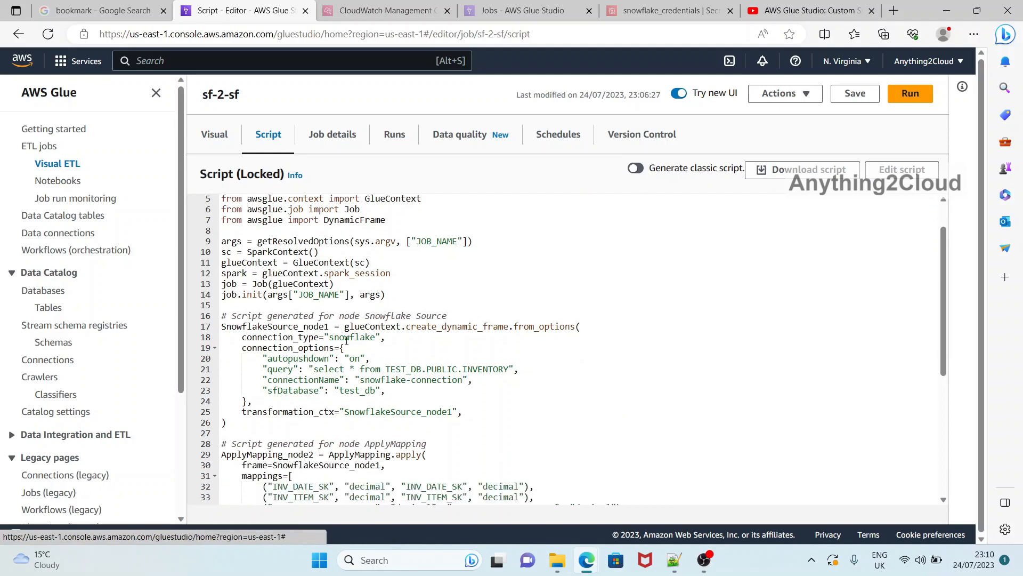
pyautogui.doubleClick(281, 368)
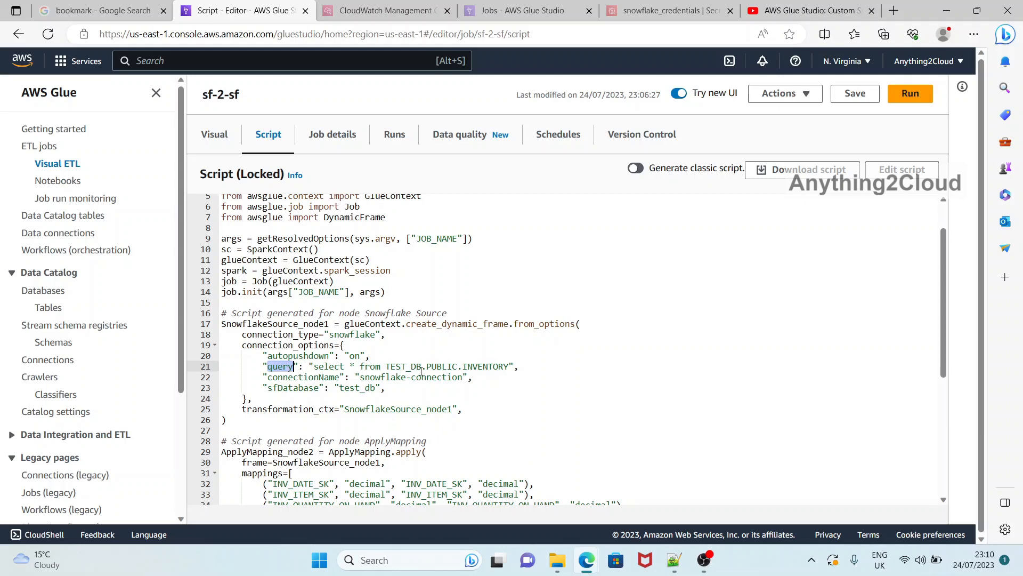
pyautogui.click(284, 368)
pyautogui.click(229, 136)
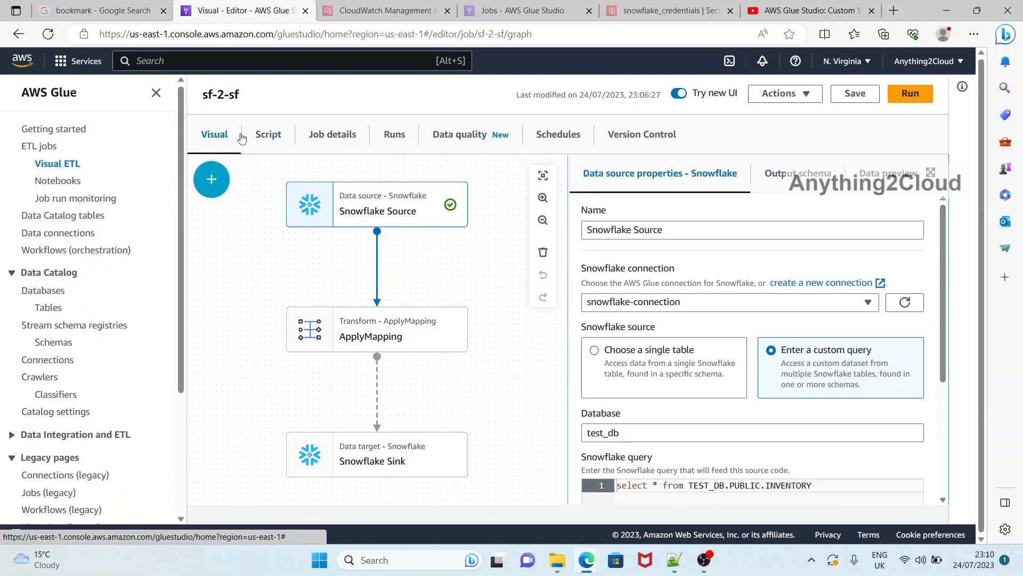
# Save the sf-2-sf job, and check the Snowflake Source node's output schema and data preview before returning to its properties.
pyautogui.click(864, 96)
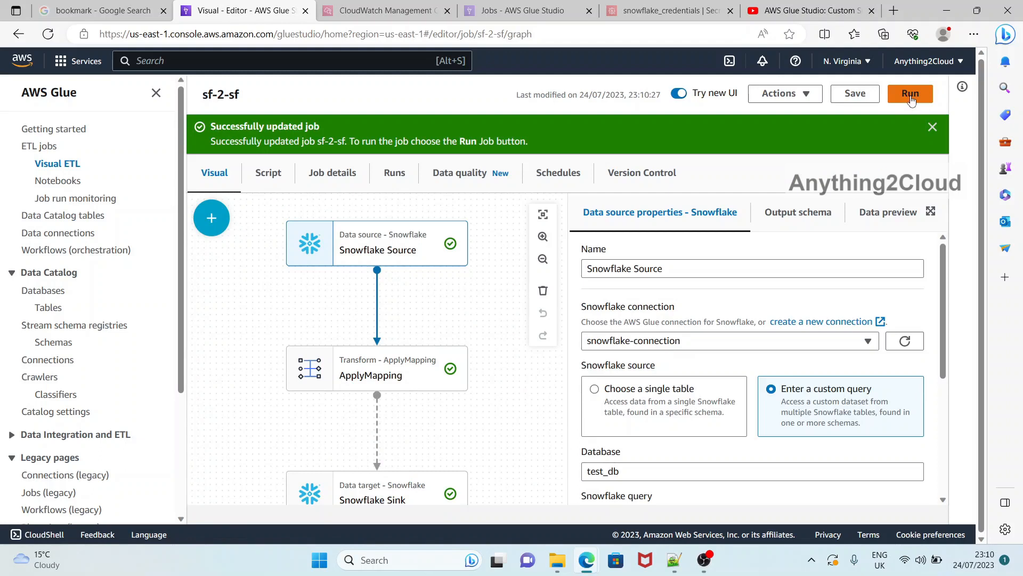
pyautogui.click(783, 214)
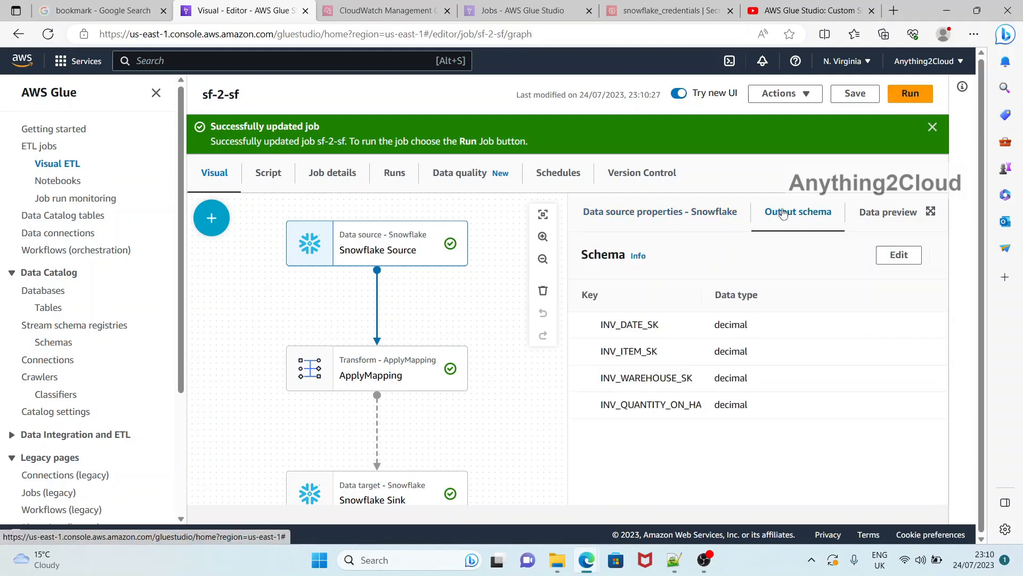
pyautogui.click(872, 217)
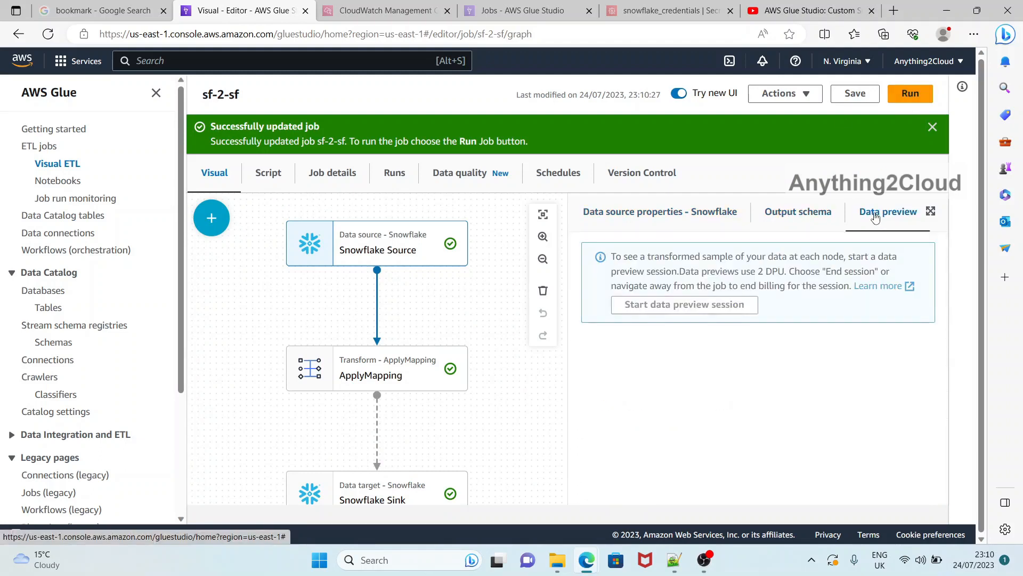
pyautogui.click(656, 216)
# Run the sf-2-sf job, dismiss the notification, and refresh job run monitoring to check the new run's status.
pyautogui.click(910, 94)
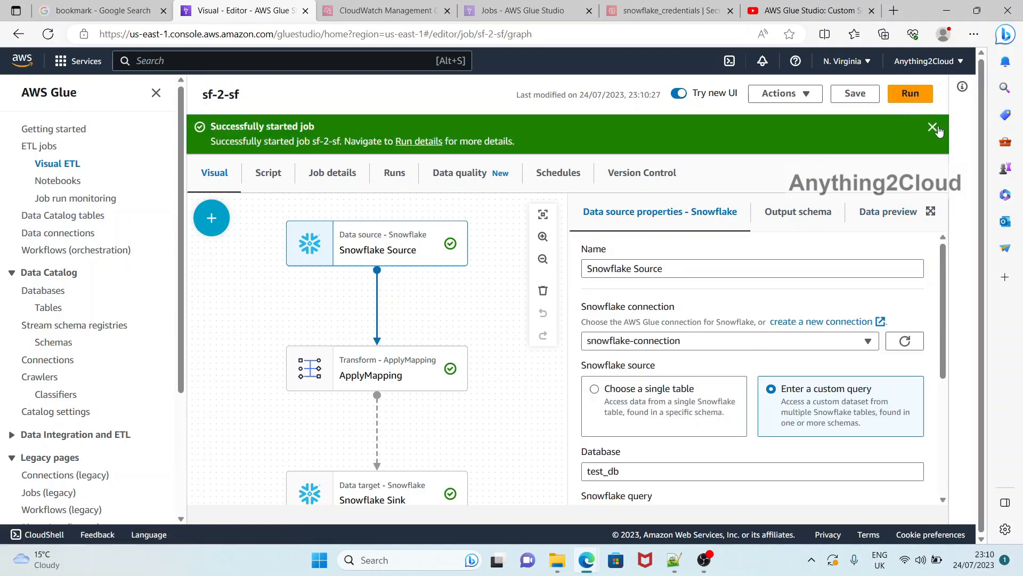
pyautogui.click(932, 127)
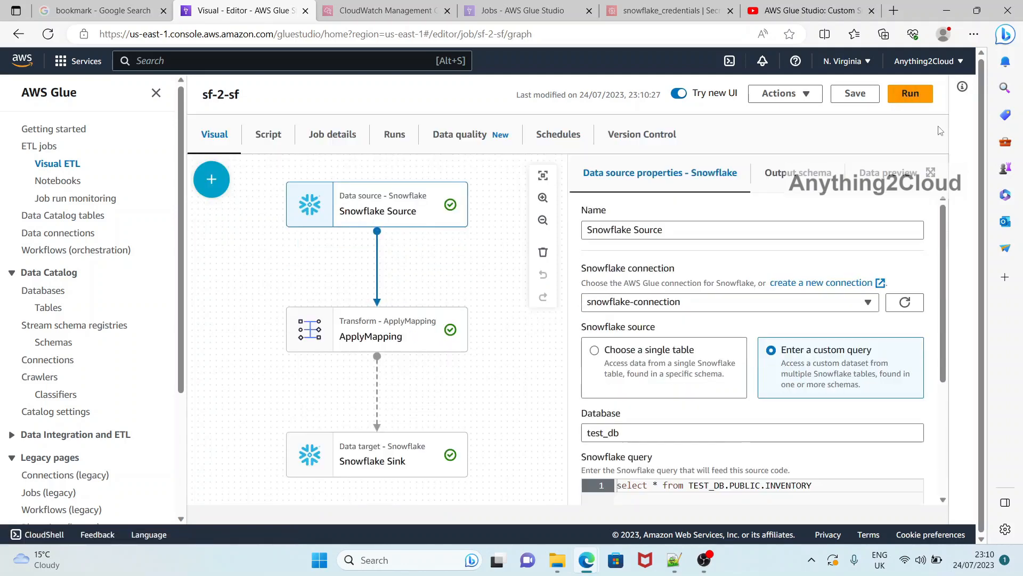
pyautogui.click(48, 166)
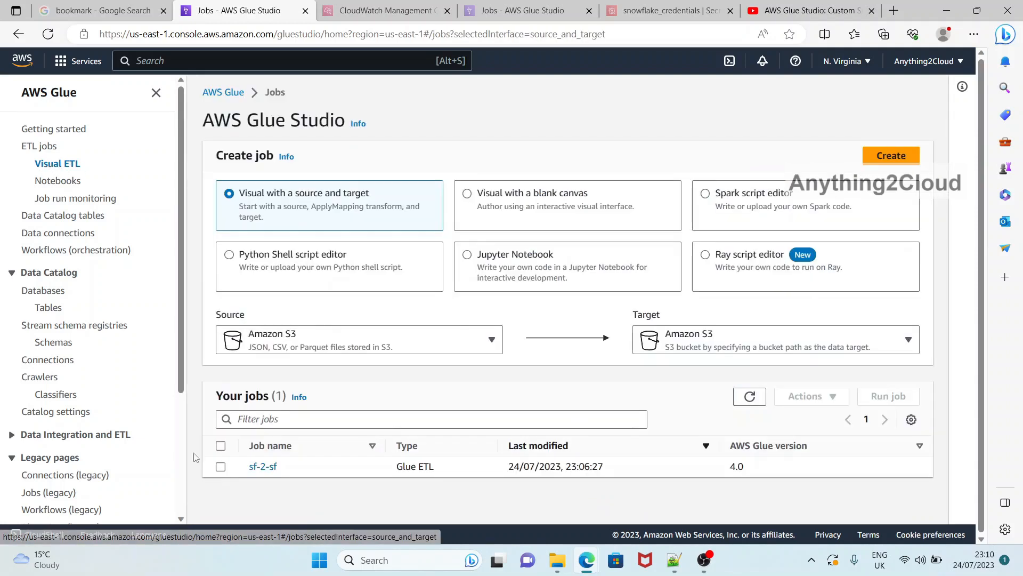
pyautogui.click(55, 199)
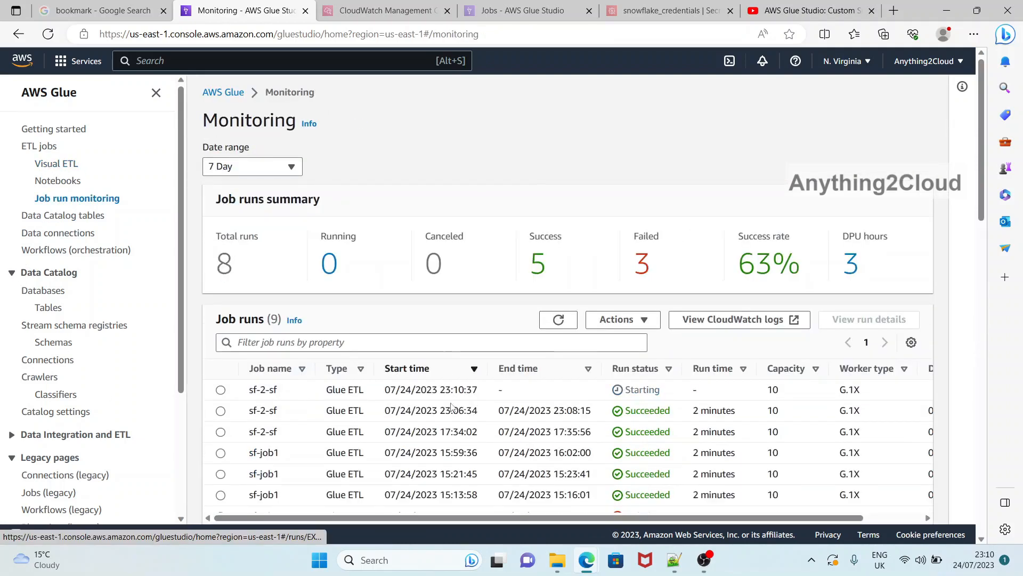
pyautogui.click(558, 319)
pyautogui.click(557, 322)
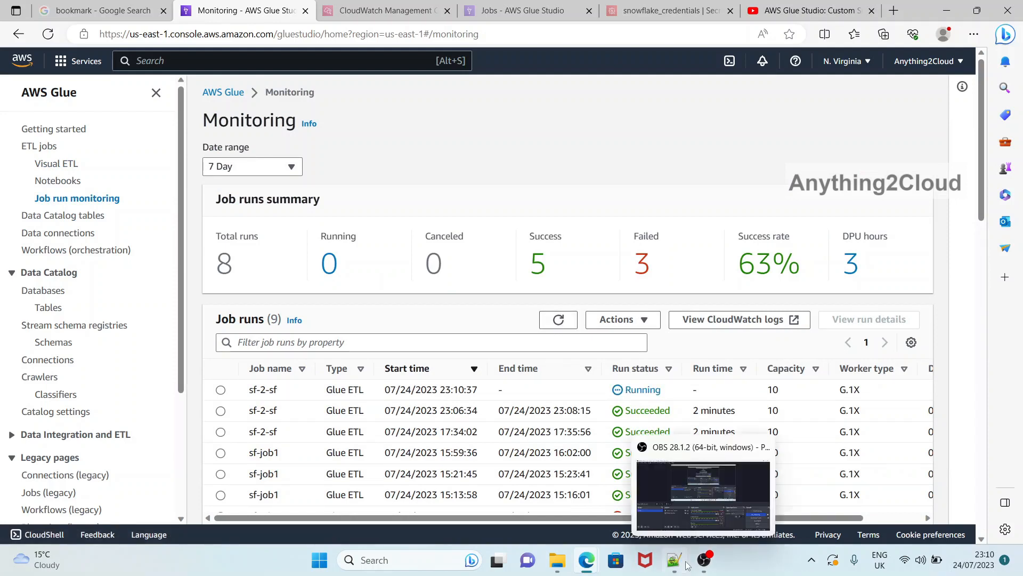
# Switch to Snowflake, change line 1 to select count(*) from TEST_DB.PUBLIC.INVENTORY, and run only that statement.
pyautogui.moveTo(586, 559)
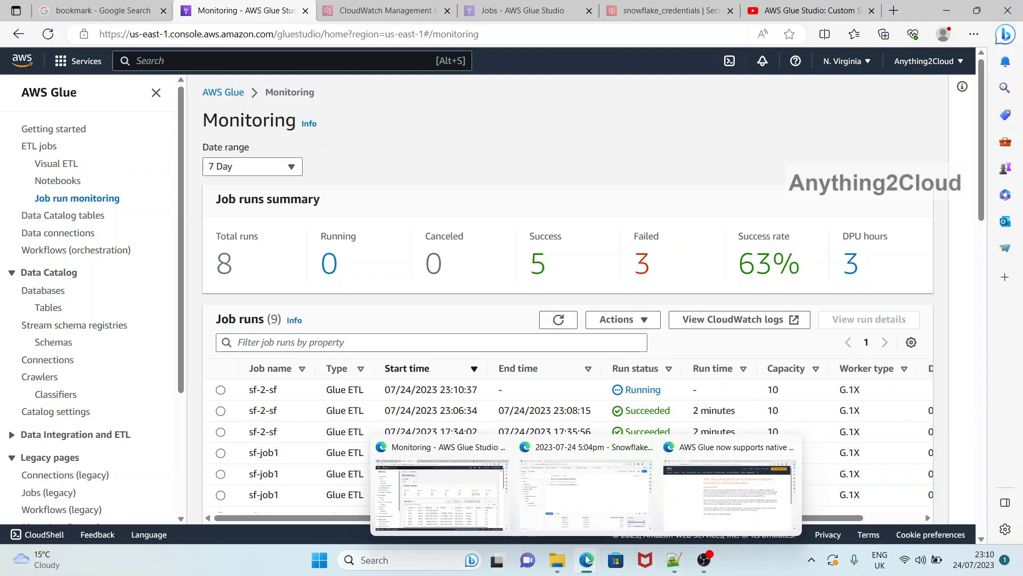
pyautogui.click(576, 508)
pyautogui.click(277, 147)
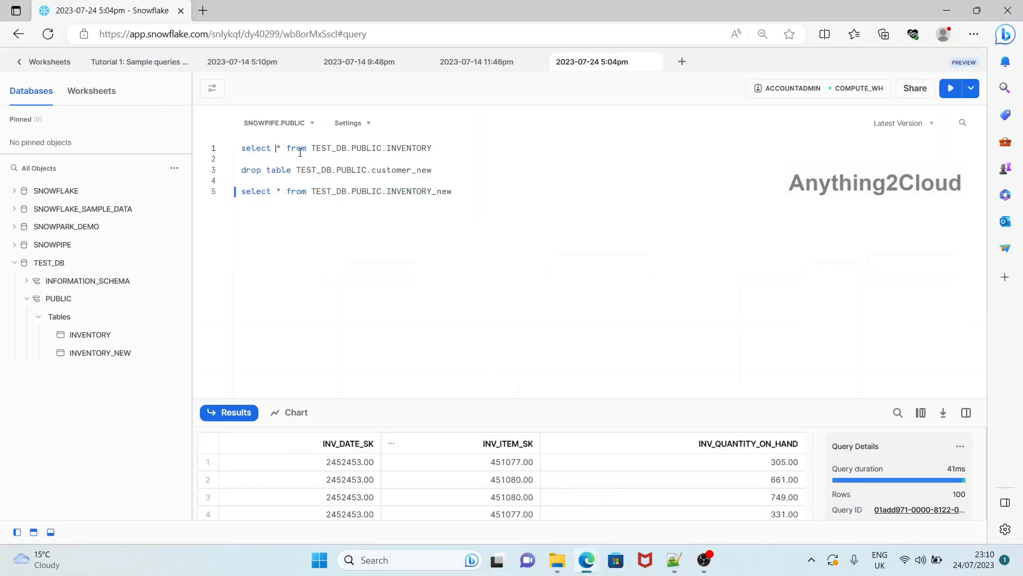
pyautogui.press('BackSpace')
pyautogui.write('count(*')
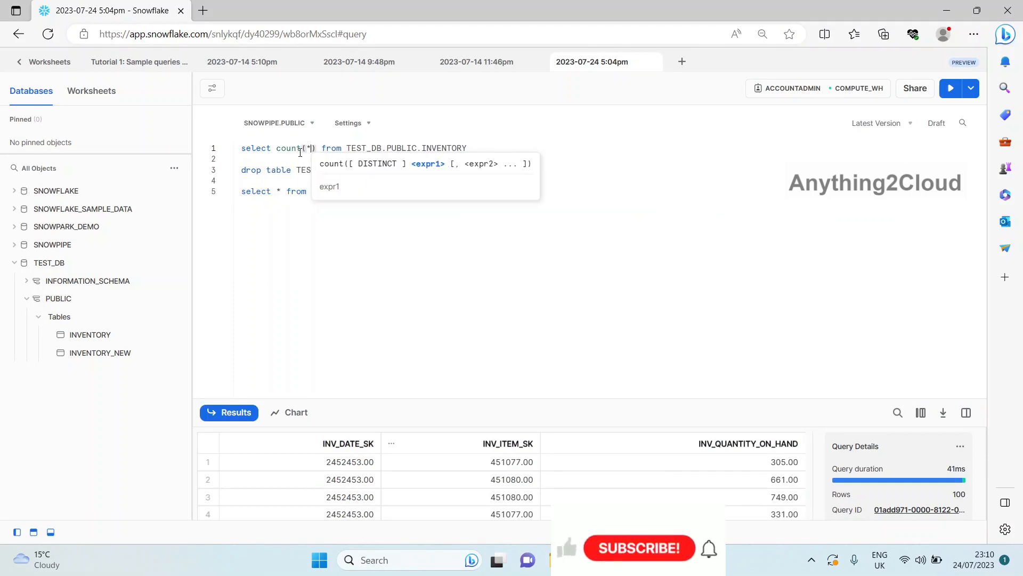
pyautogui.moveTo(470, 148); pyautogui.dragTo(241, 149)
pyautogui.click(951, 88)
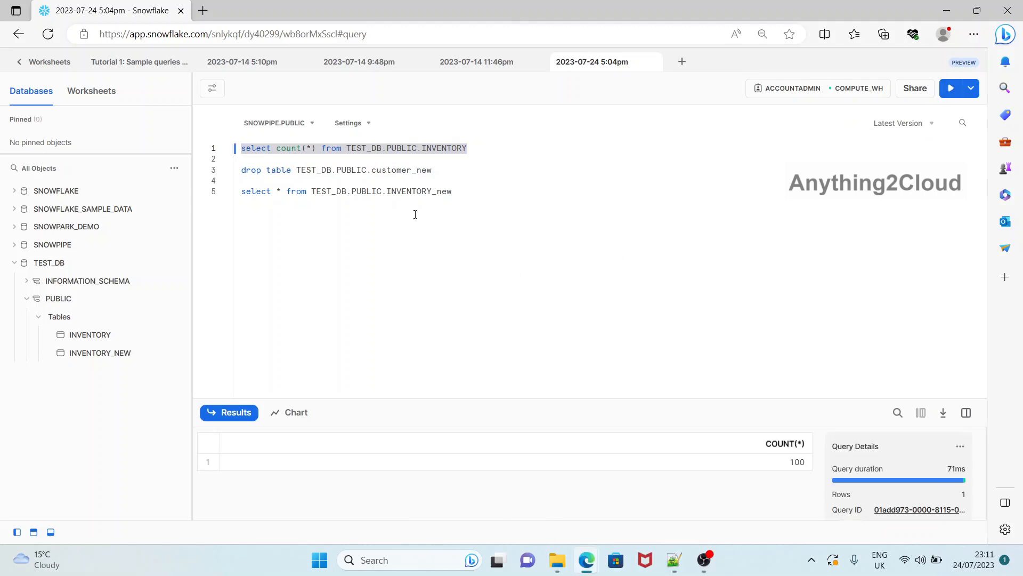
# Change line 5 to select count(*) from TEST_DB.PUBLIC.INVENTORY_new, and run only that statement.
pyautogui.click(280, 191)
pyautogui.press('BackSpace')
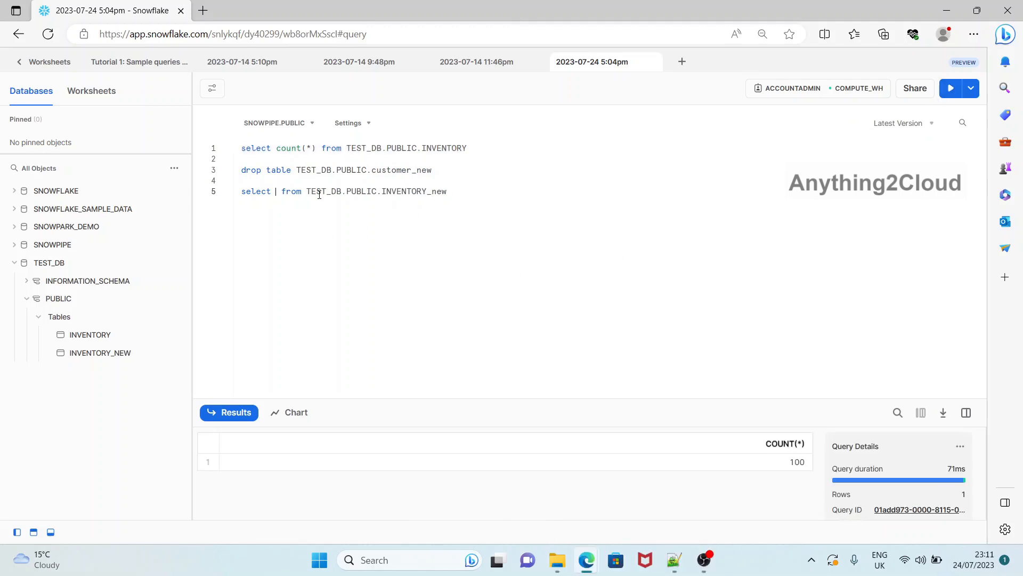
pyautogui.write('coun')
pyautogui.write('t(*(')
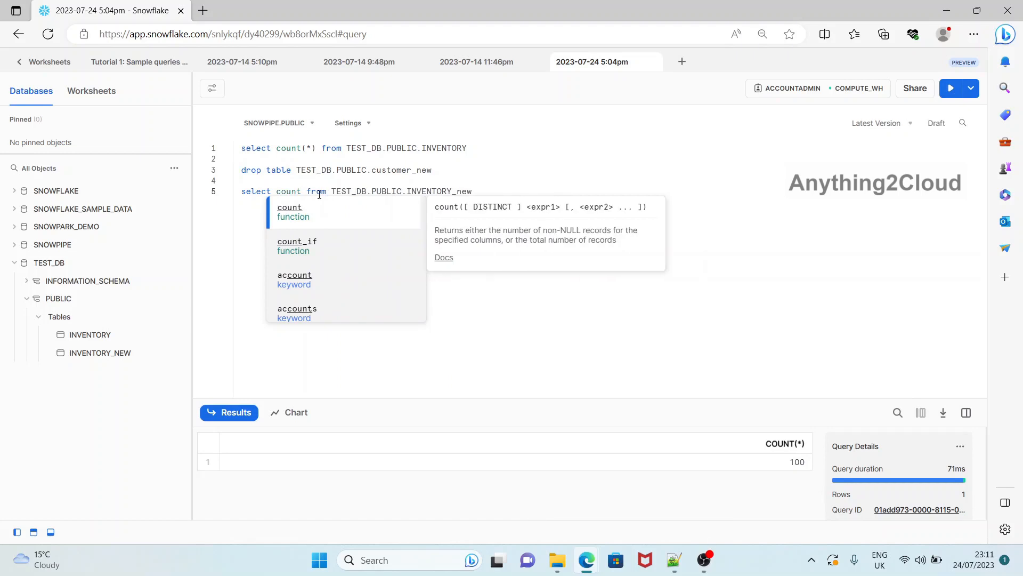
pyautogui.press('BackSpace')
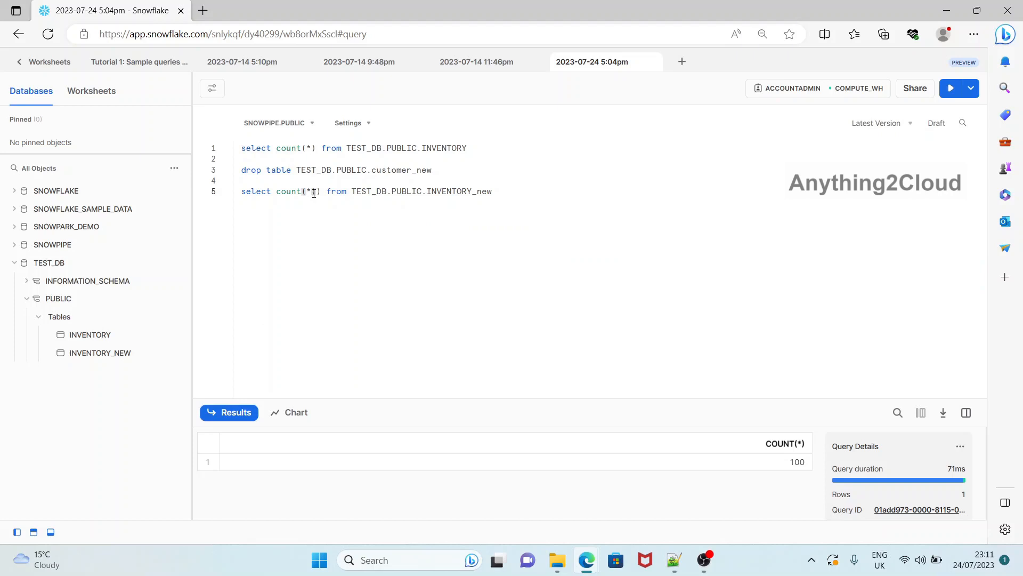
pyautogui.press('Delete')
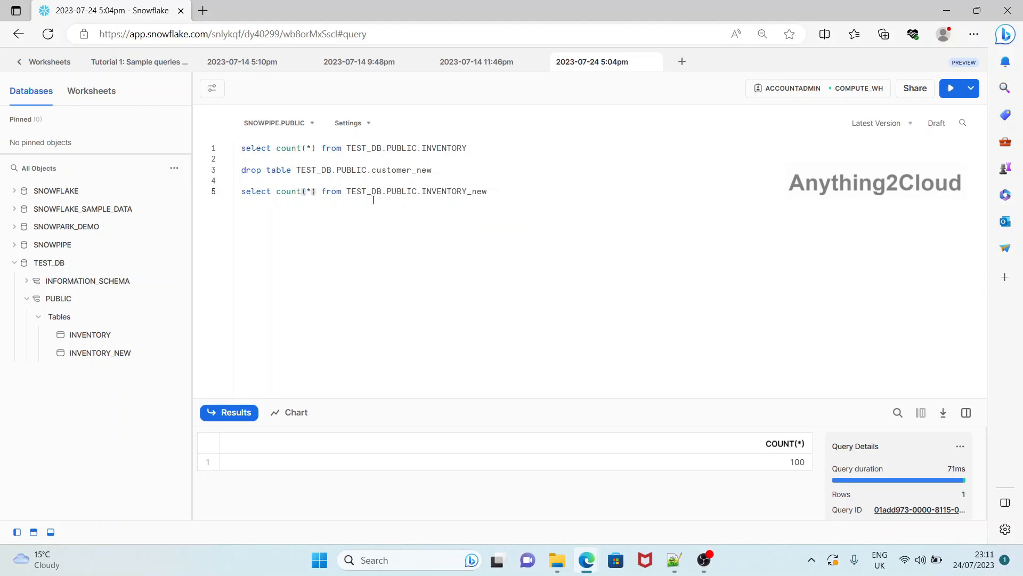
pyautogui.tripleClick(242, 191)
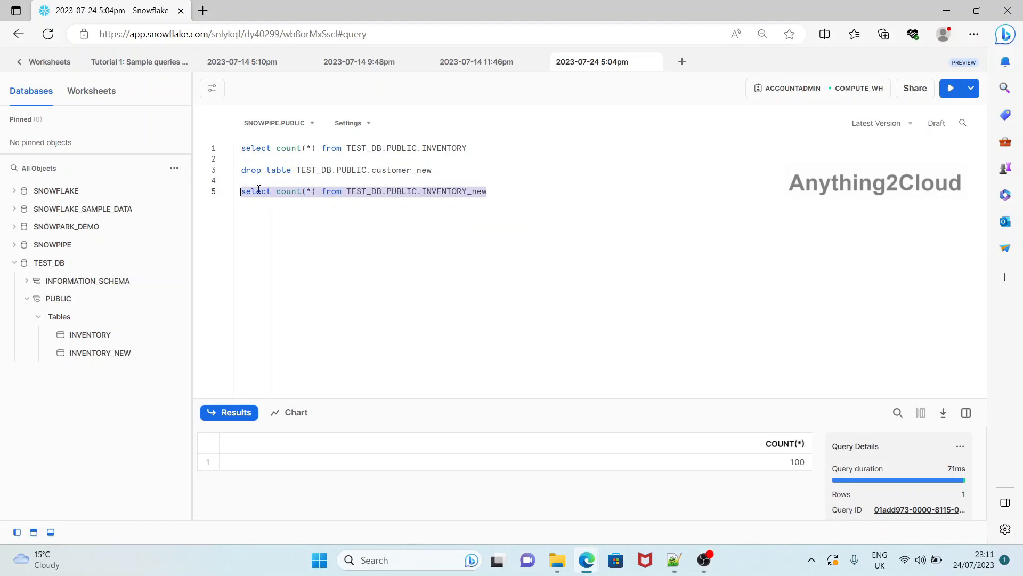
pyautogui.click(951, 88)
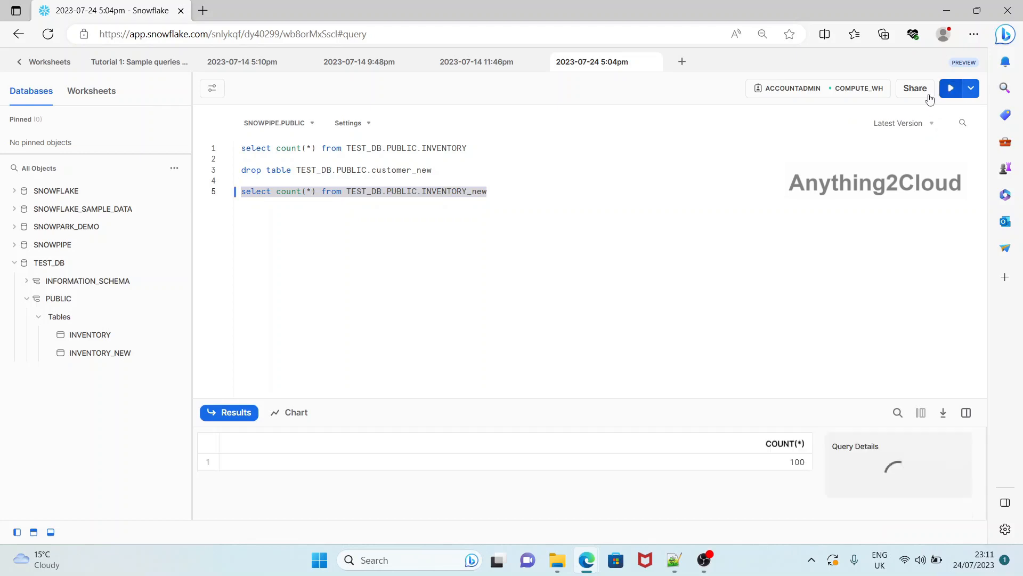
pyautogui.click(372, 221)
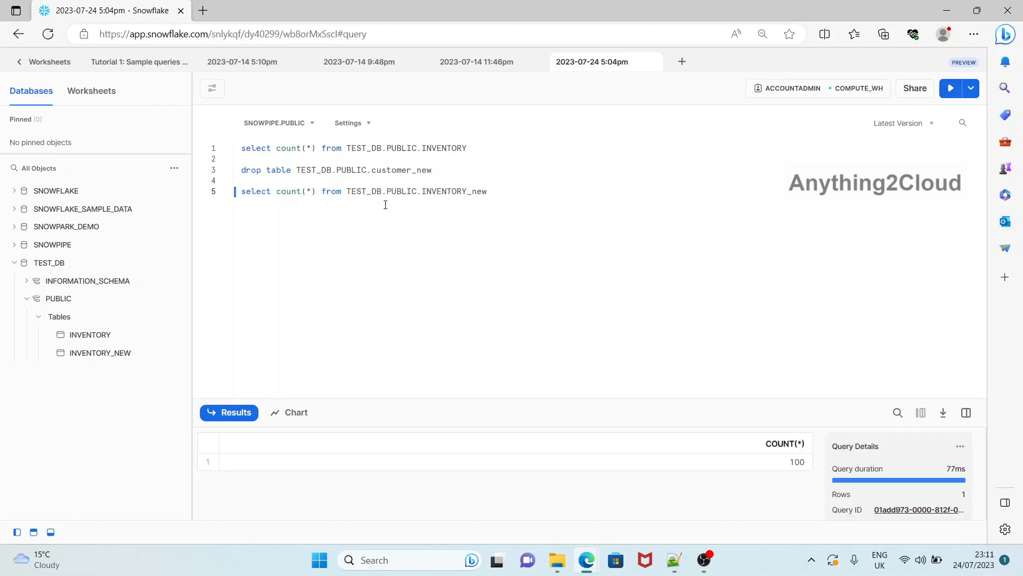
# Switch to AWS Glue, open the latest sf-2-sf job run's details, and refresh its run status.
pyautogui.moveTo(586, 560)
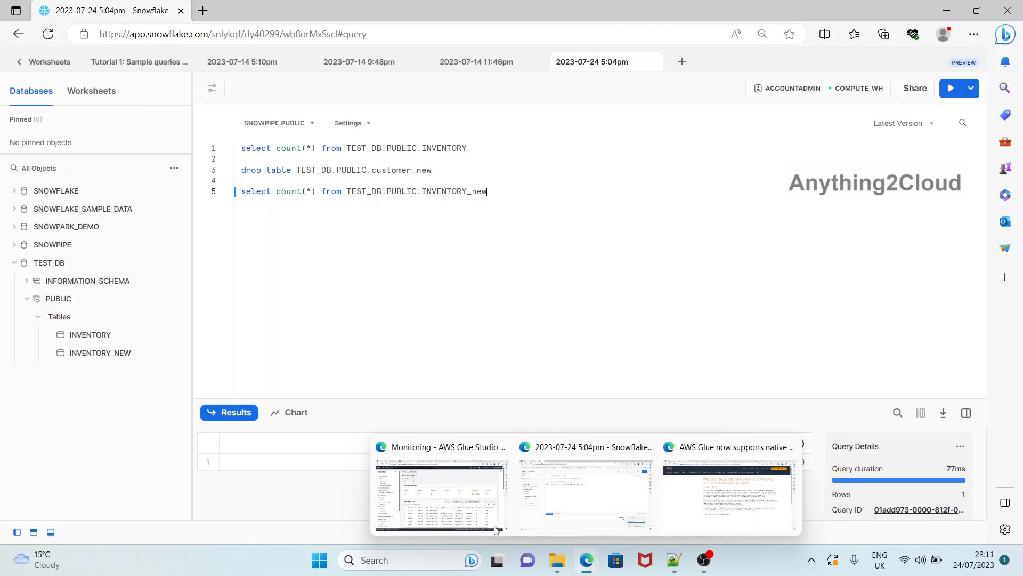
pyautogui.click(442, 480)
pyautogui.click(563, 318)
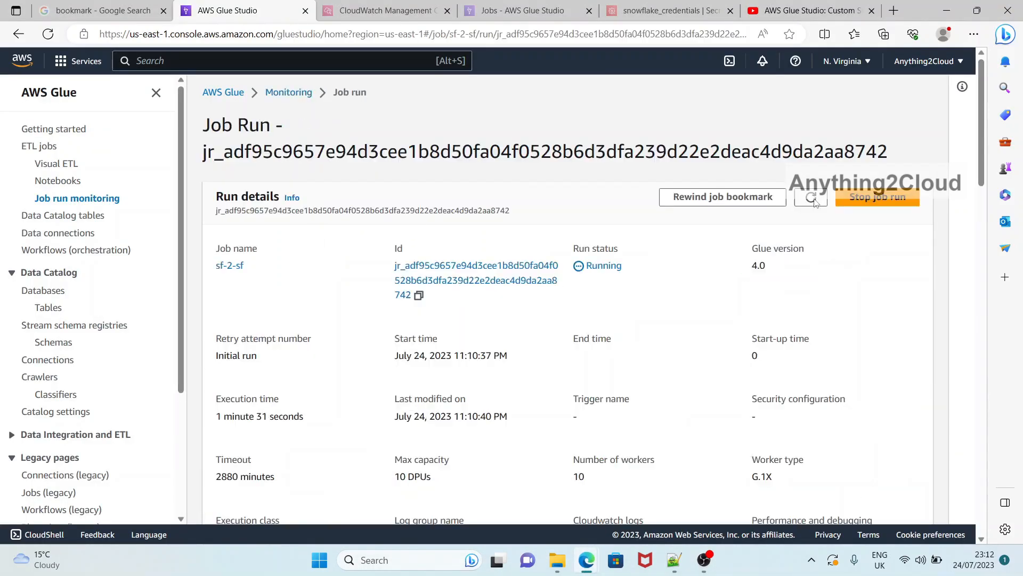
pyautogui.click(813, 200)
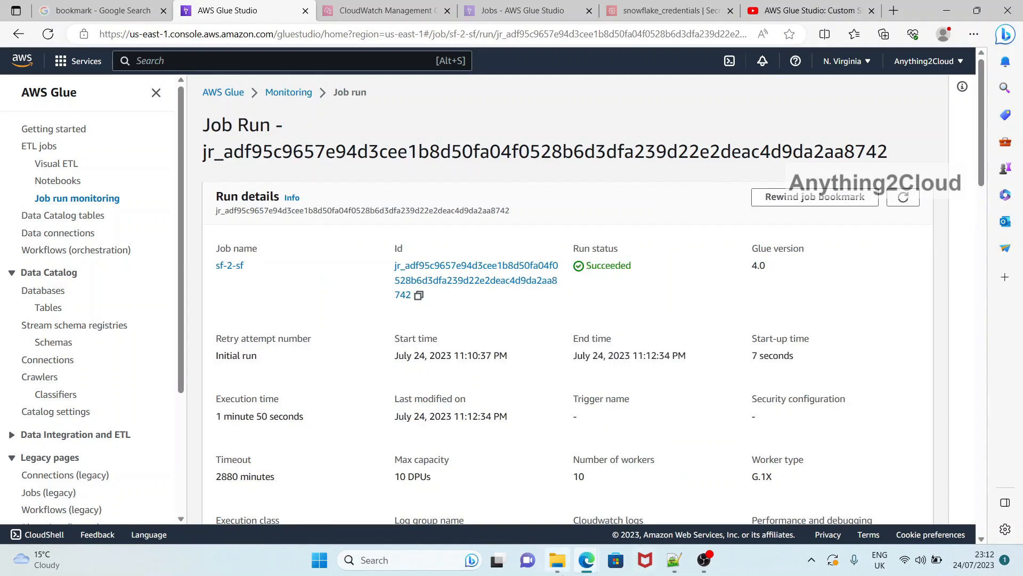
# Return to Snowflake and rerun only the row count statement for TEST_DB.PUBLIC.INVENTORY_new.
pyautogui.moveTo(596, 570)
pyautogui.click(568, 506)
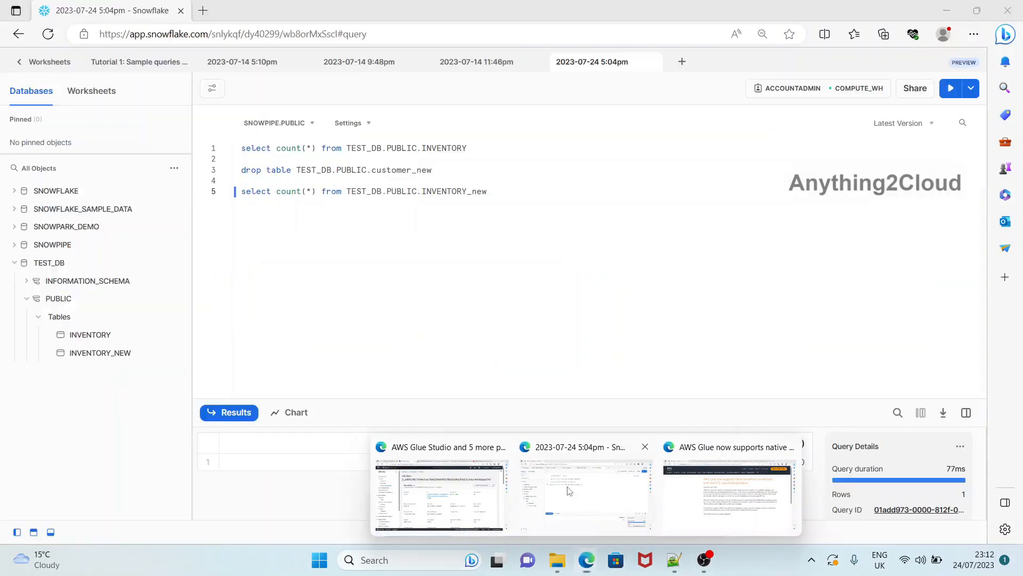
pyautogui.moveTo(486, 201); pyautogui.dragTo(228, 199)
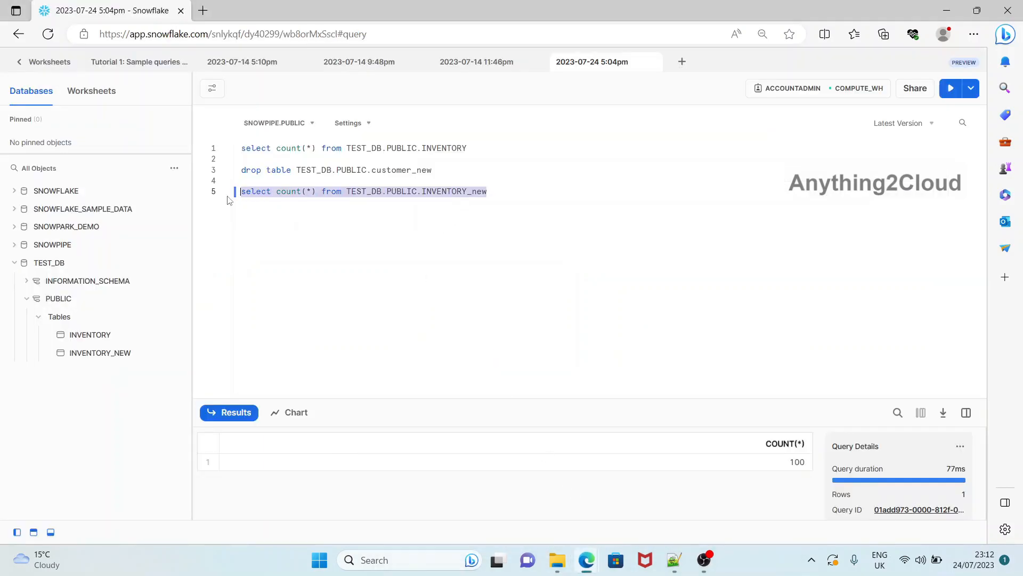
pyautogui.click(951, 89)
# Run the INVENTORY row count on line 1, then the INVENTORY_new count on line 5, to compare the two tables.
pyautogui.moveTo(489, 147); pyautogui.dragTo(308, 140)
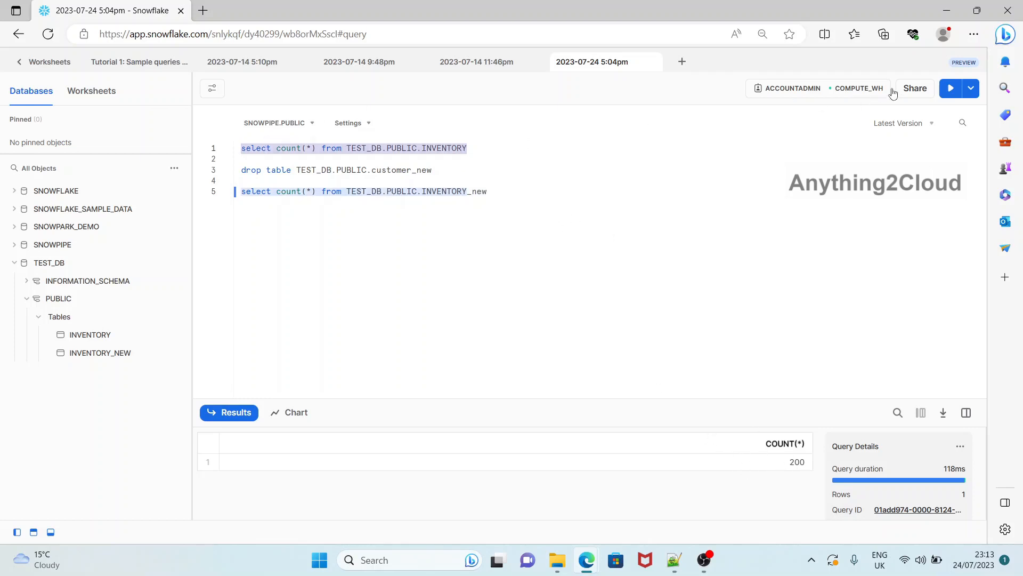
pyautogui.click(950, 88)
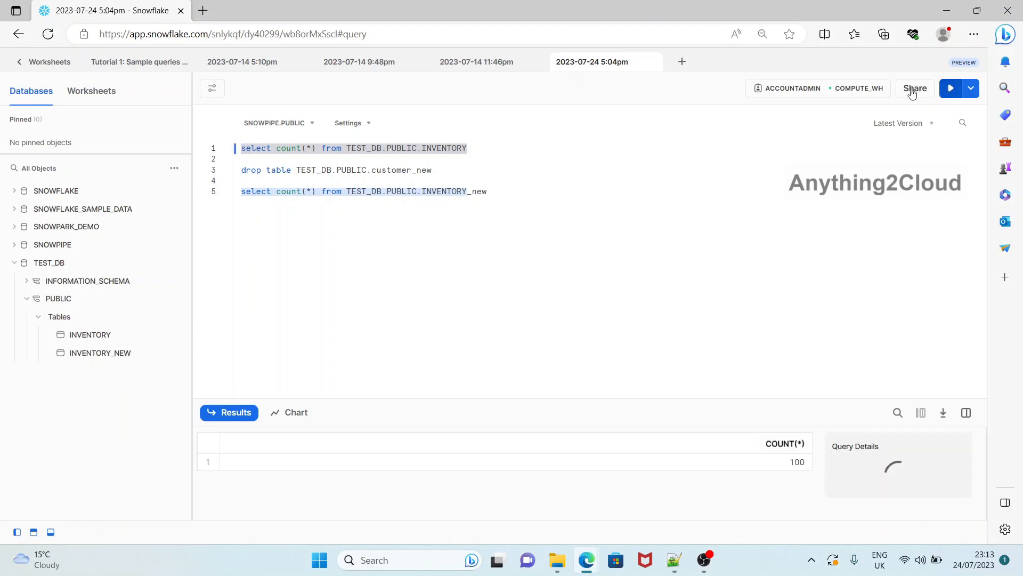
pyautogui.click(414, 234)
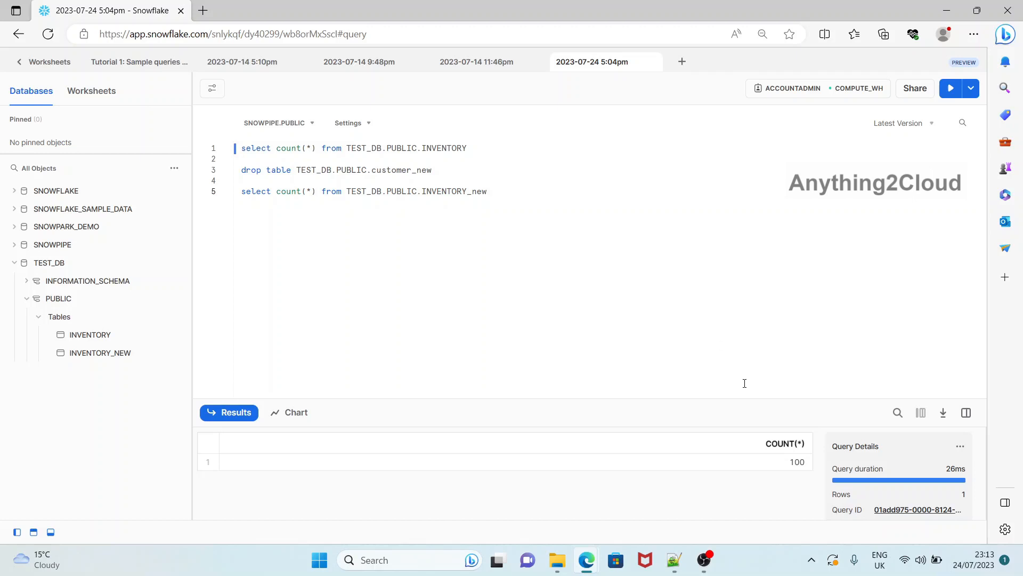
pyautogui.moveTo(496, 196); pyautogui.dragTo(245, 201)
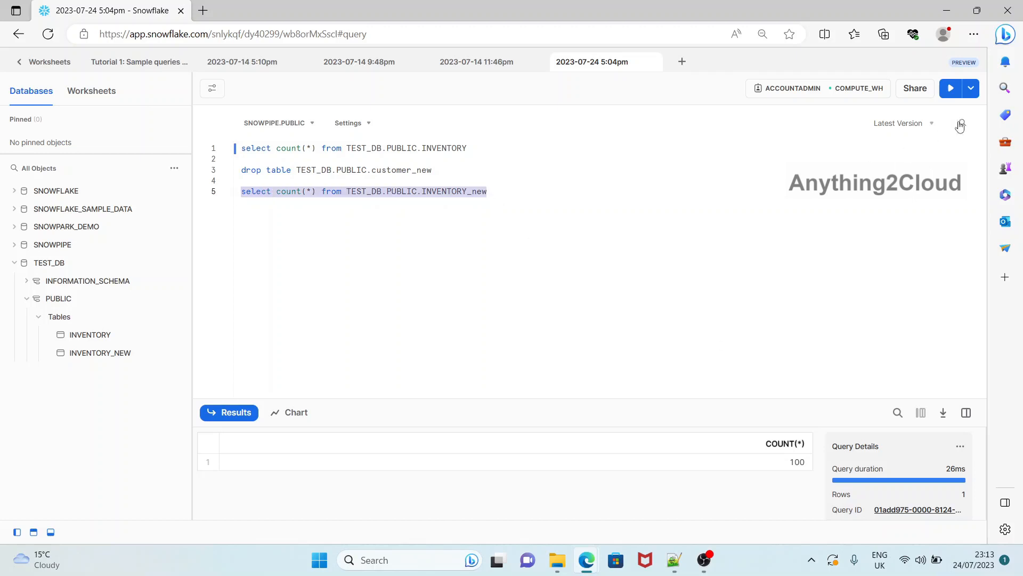
pyautogui.click(951, 87)
# Switch to AWS Glue and open the sf-2-sf job from the ETL jobs list in the visual editor.
pyautogui.moveTo(586, 560)
pyautogui.click(458, 488)
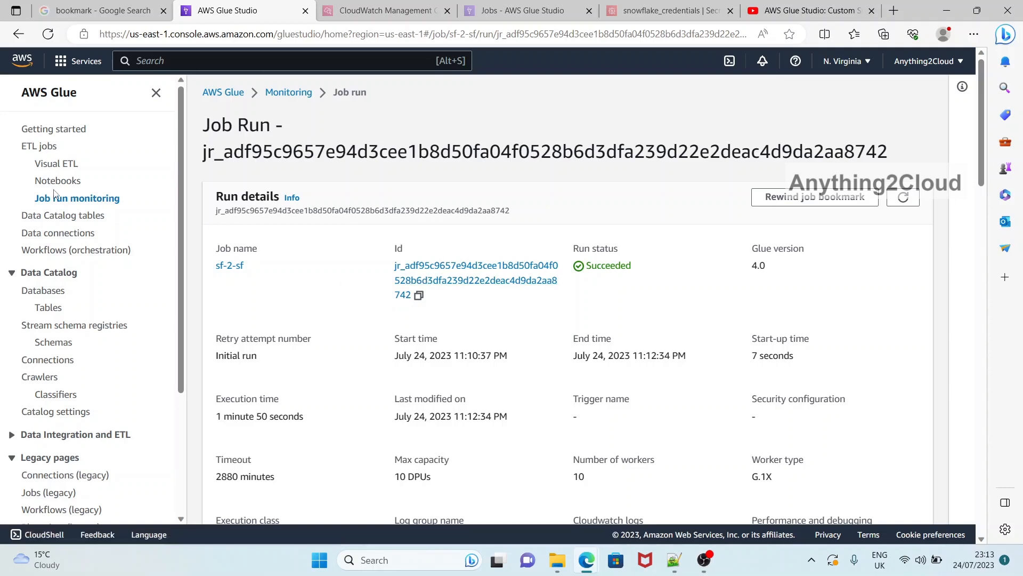
pyautogui.click(54, 151)
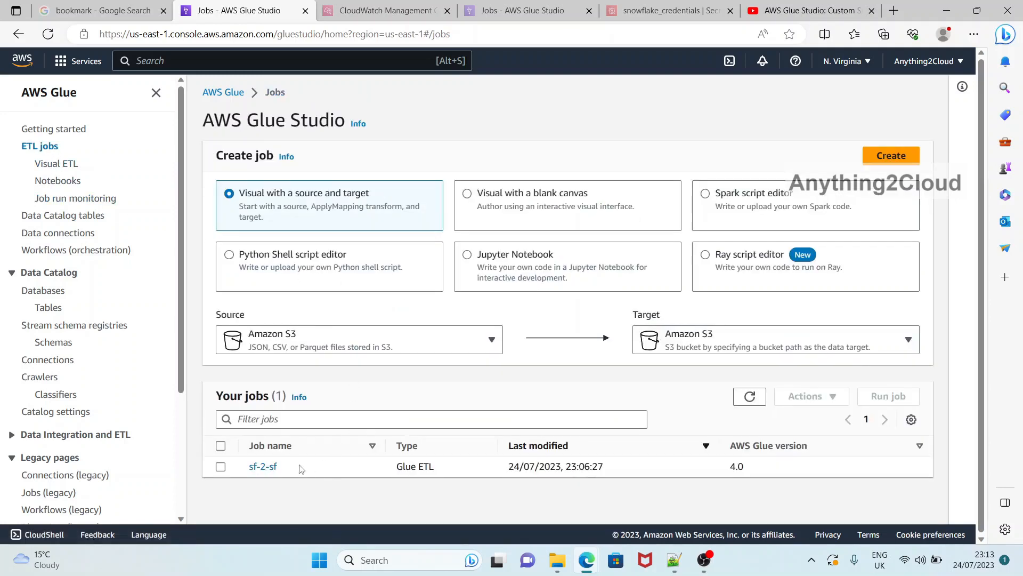
pyautogui.click(268, 467)
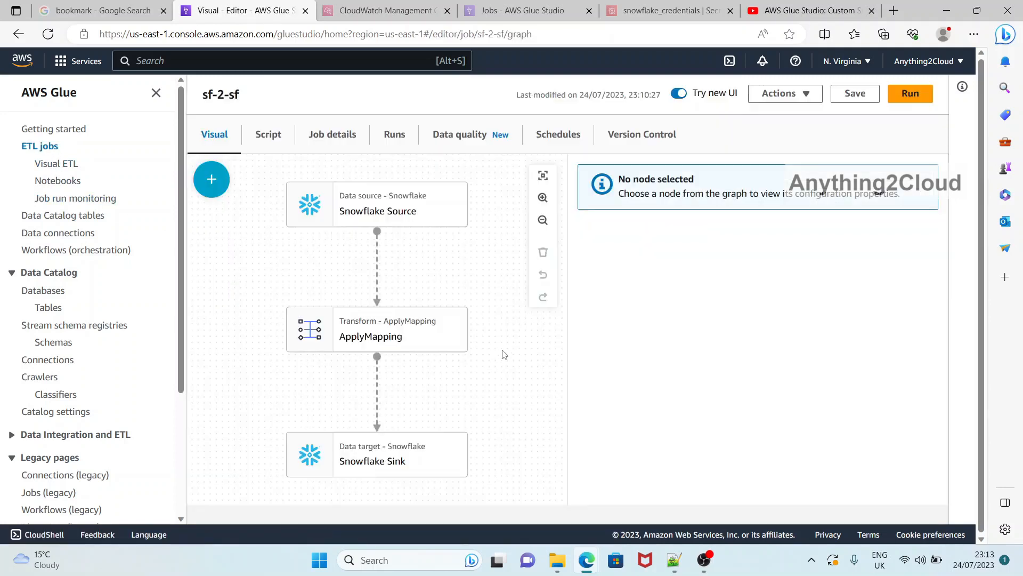